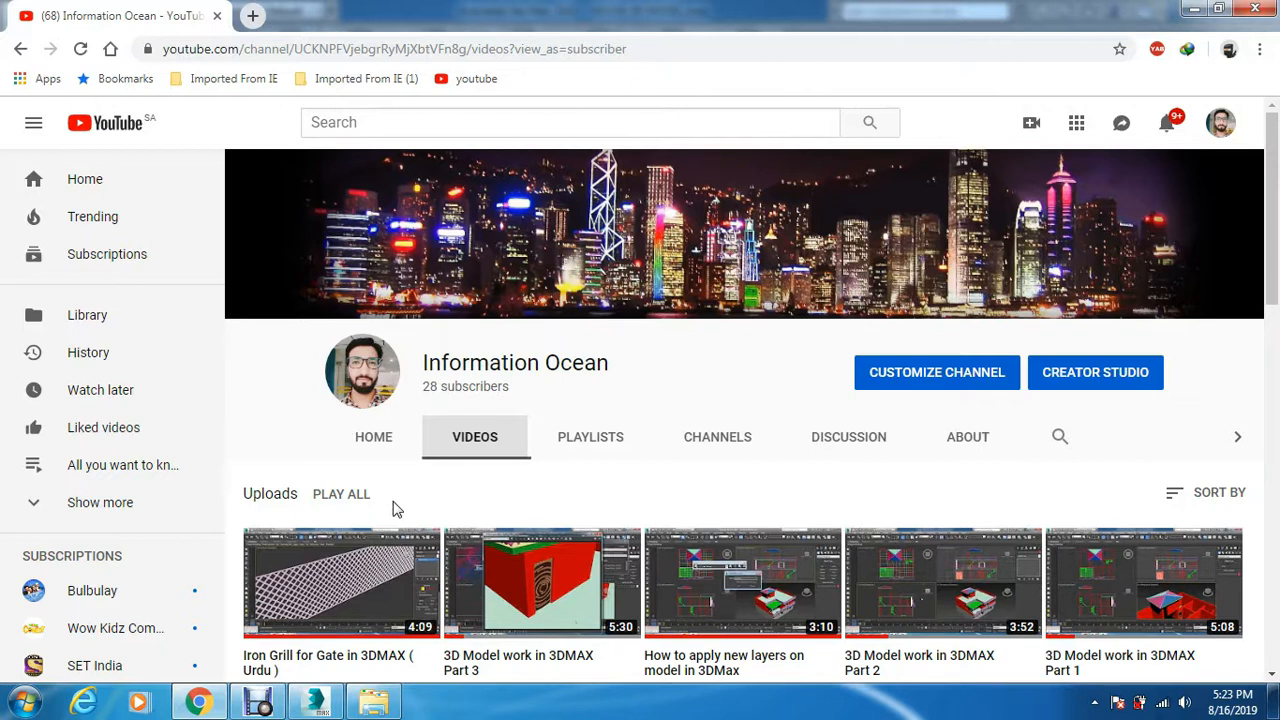
Switch to 3ds Max and merge the Window N170514 scene file from the window folder, placing it beside the house's front right corner
click(315, 702)
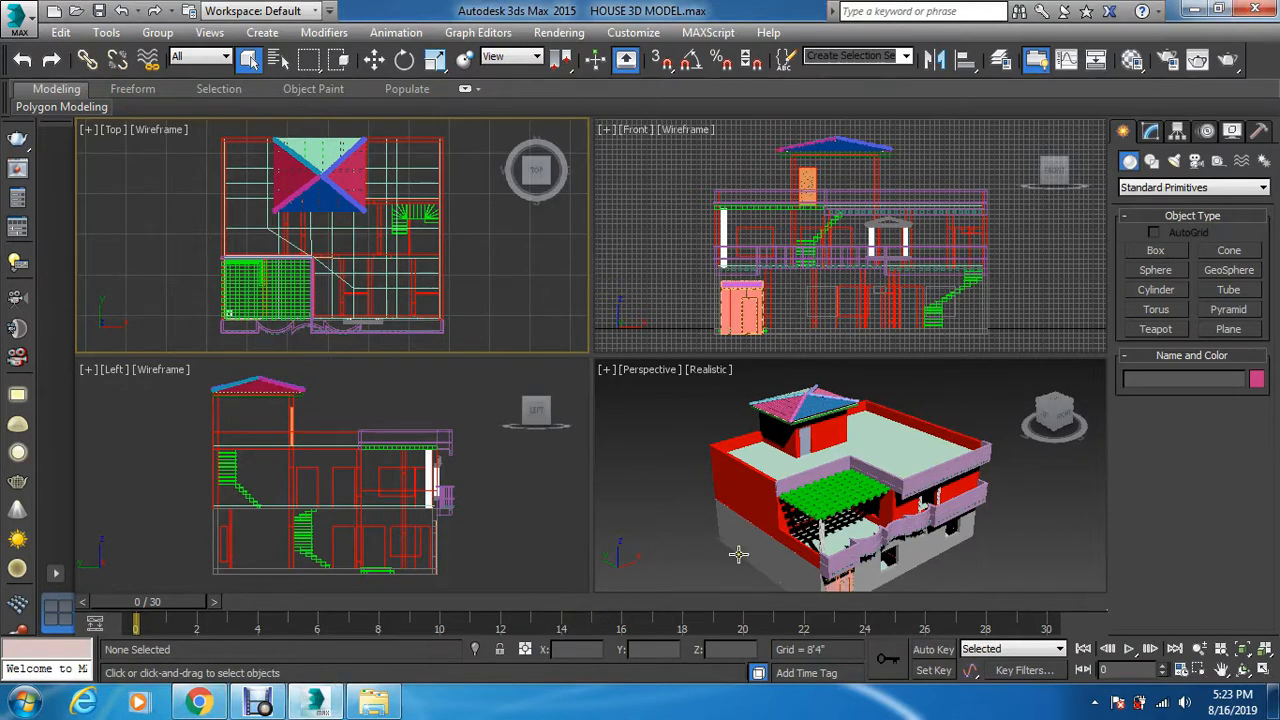
click(697, 558)
click(524, 325)
click(374, 702)
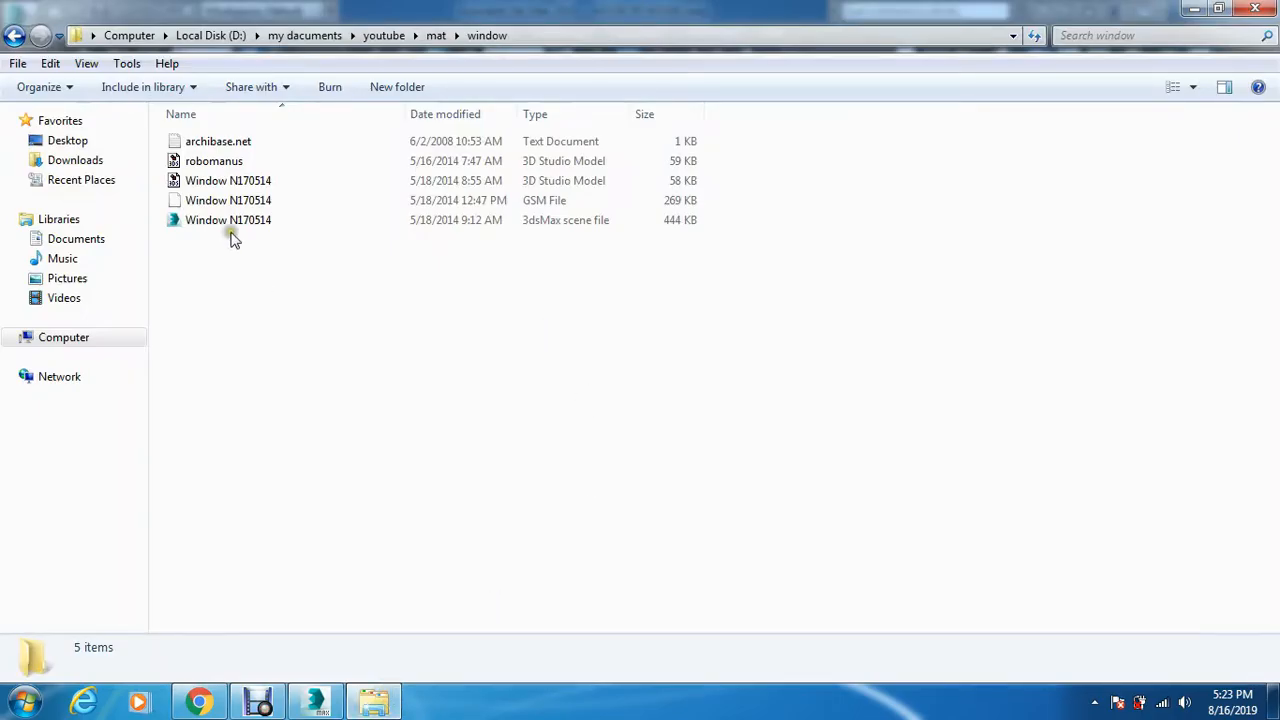
drag(230, 226, 476, 303)
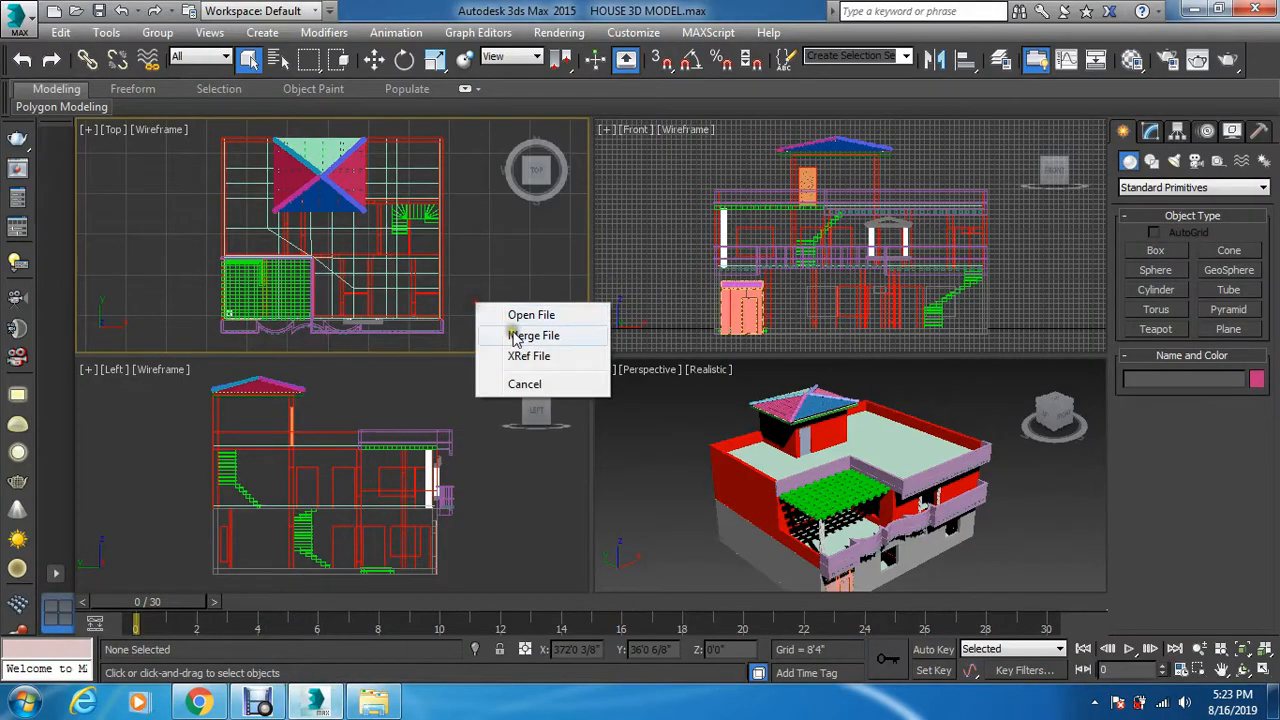
click(530, 338)
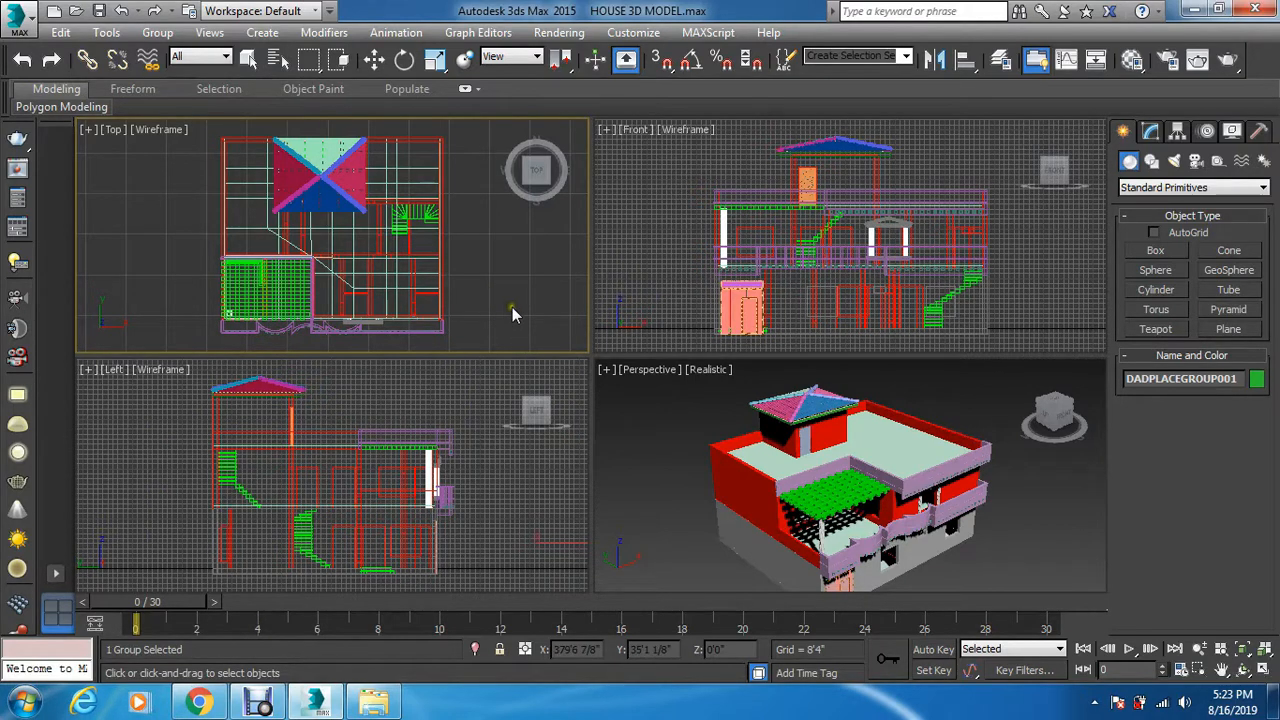
scroll(512, 307, down, 5)
scroll(510, 284, up, 3)
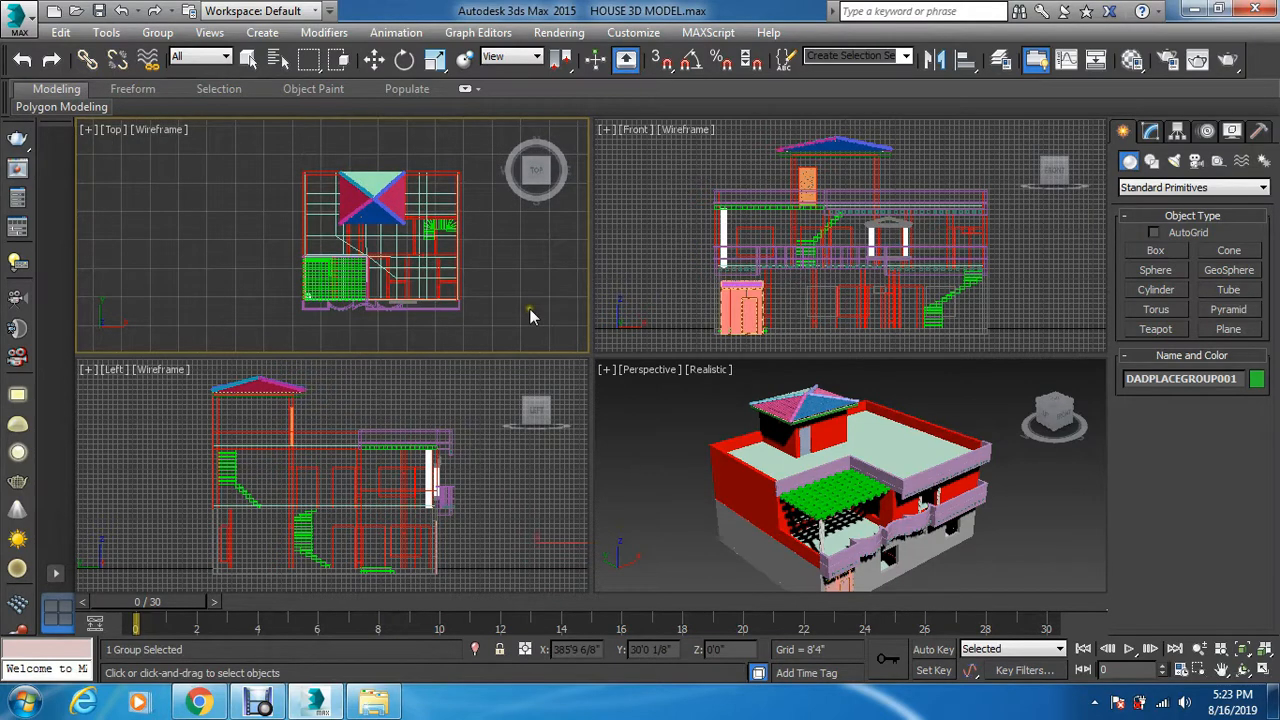
click(529, 309)
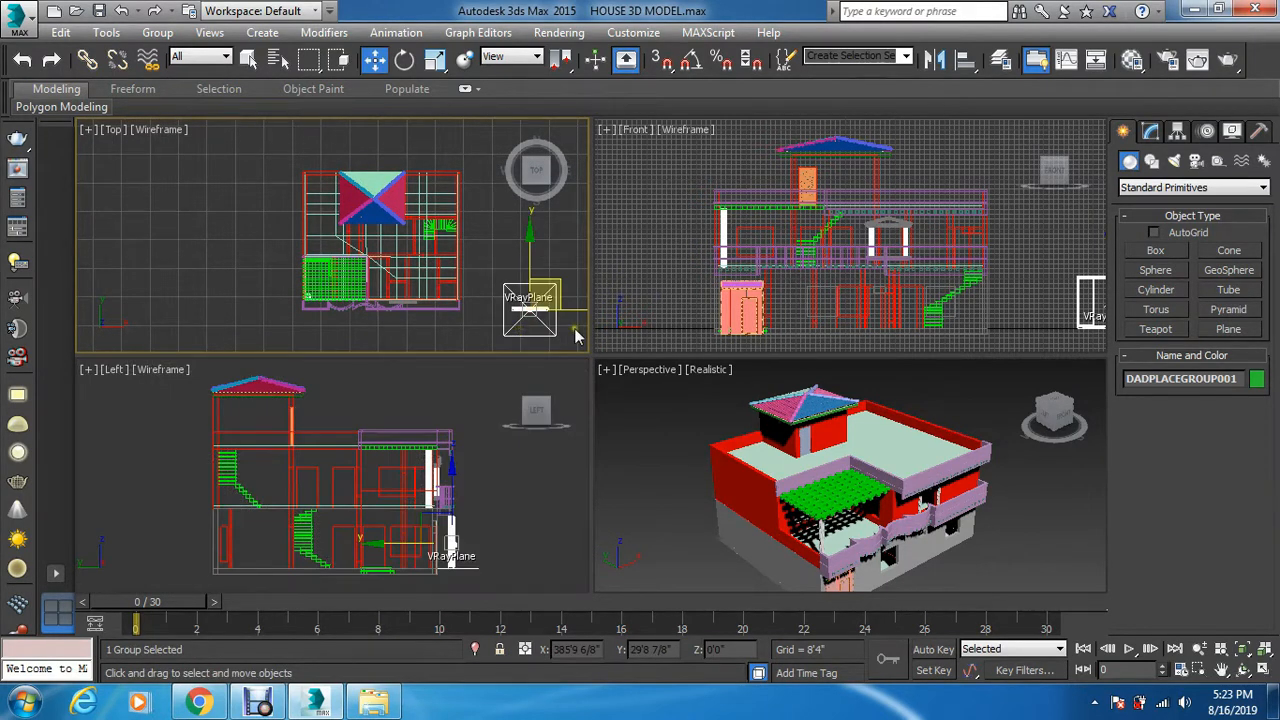
Delete the VRayPlane that came in with the merged window, keeping only the window parts
click(1028, 563)
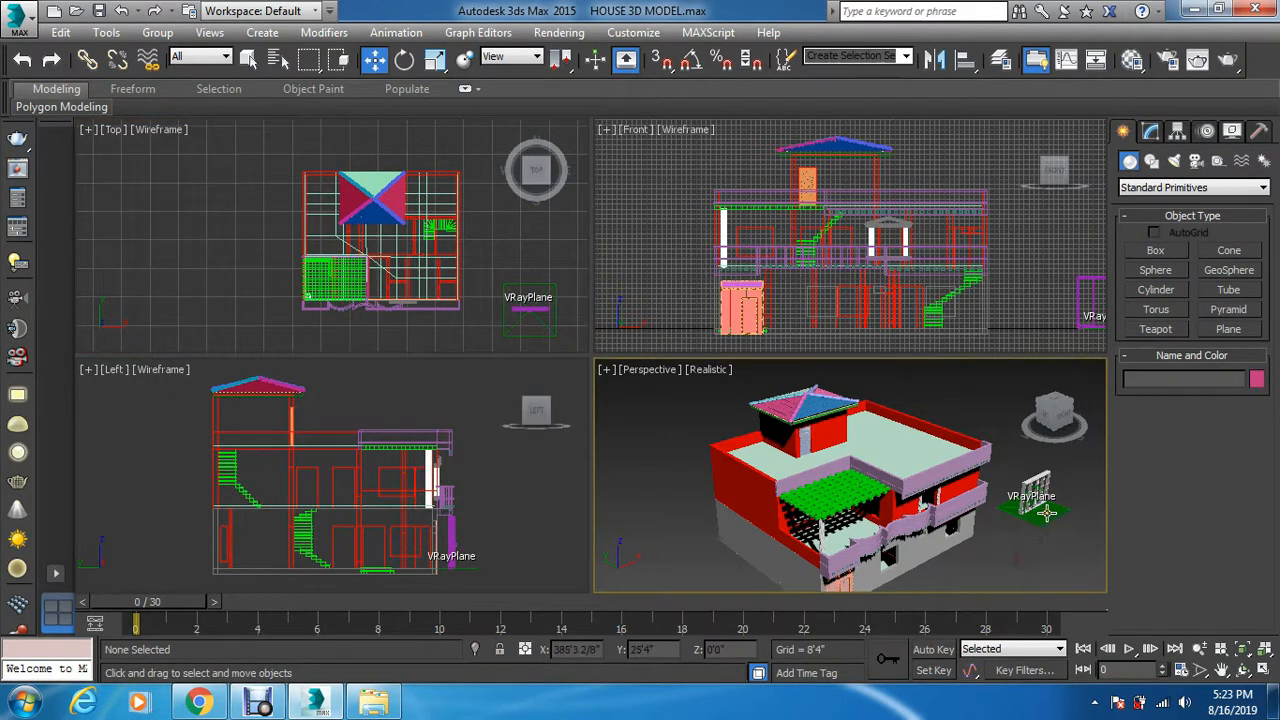
click(1046, 513)
key(Delete)
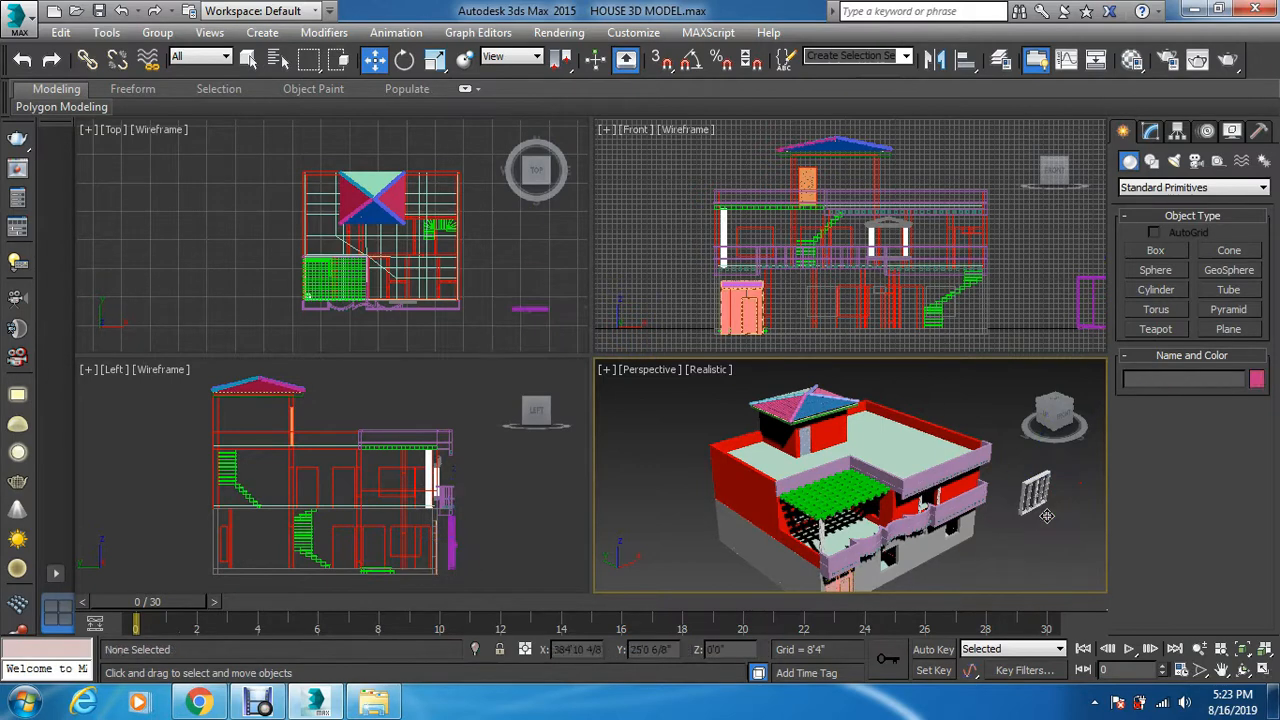
click(516, 261)
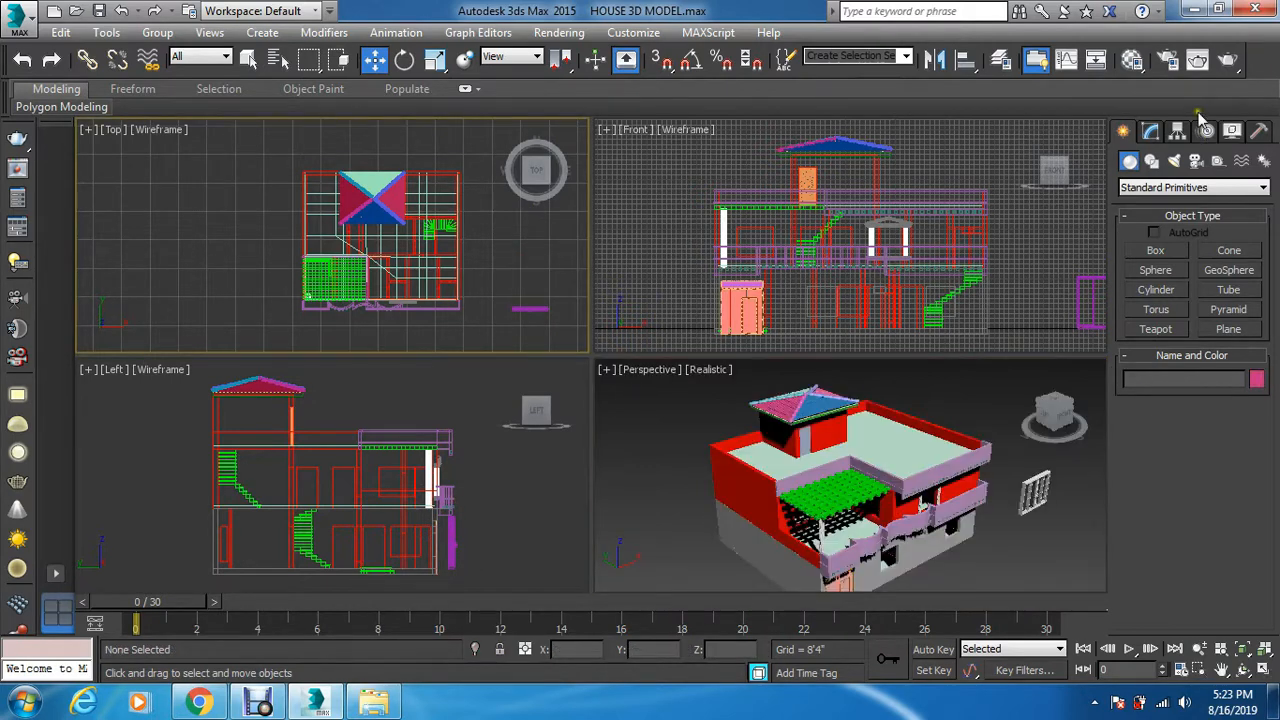
Hide layers 3 and 2 in the Layer Explorer to expose the first-floor front window opening, and close the layer tools
click(979, 545)
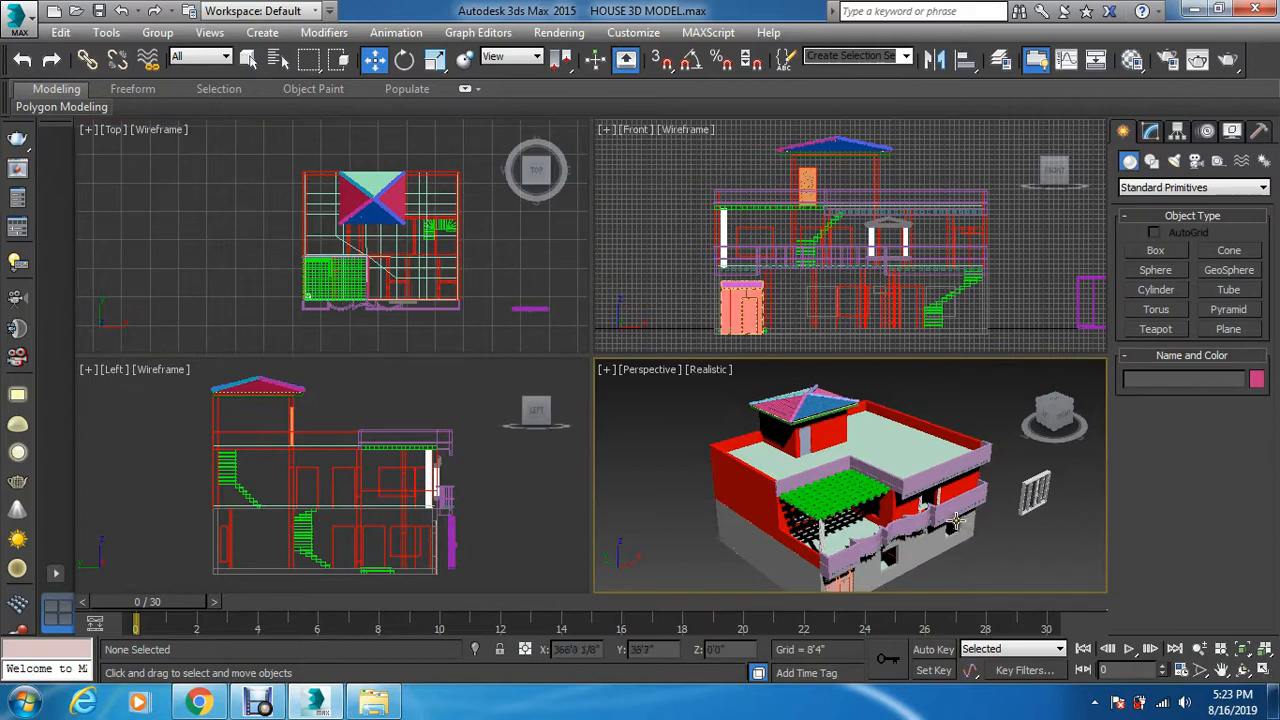
scroll(954, 519, up, 5)
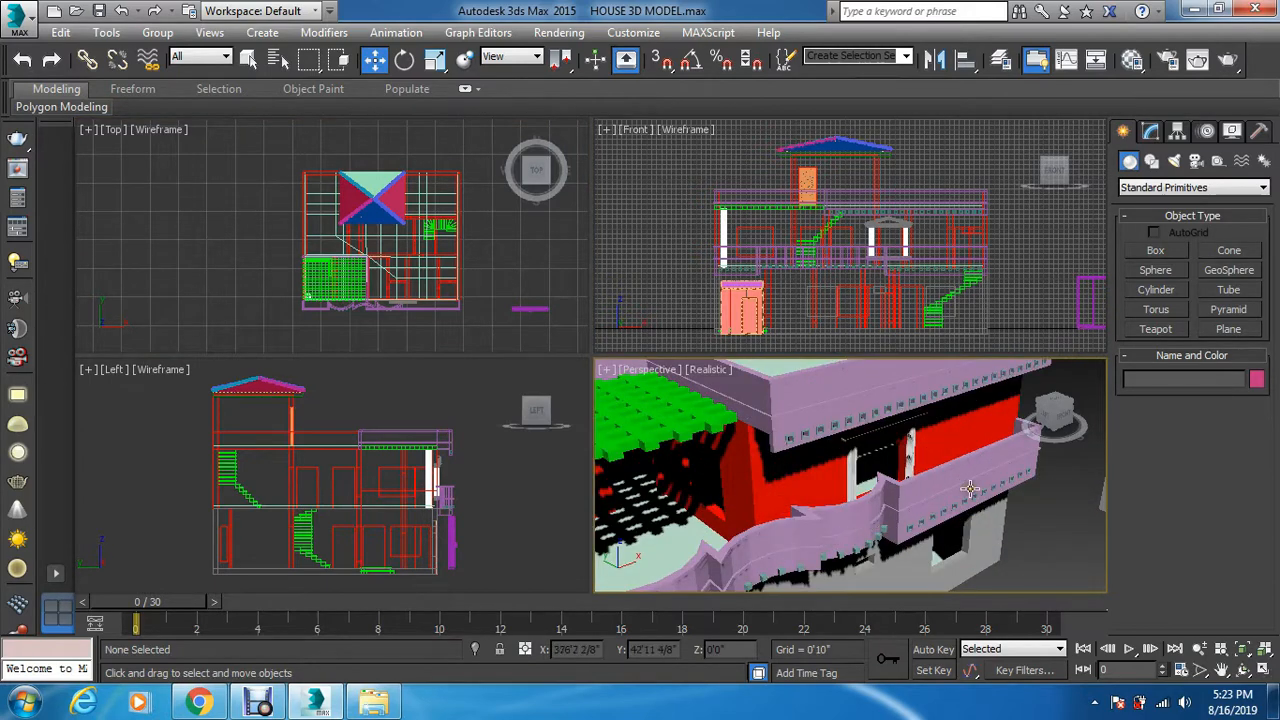
right_click(1268, 72)
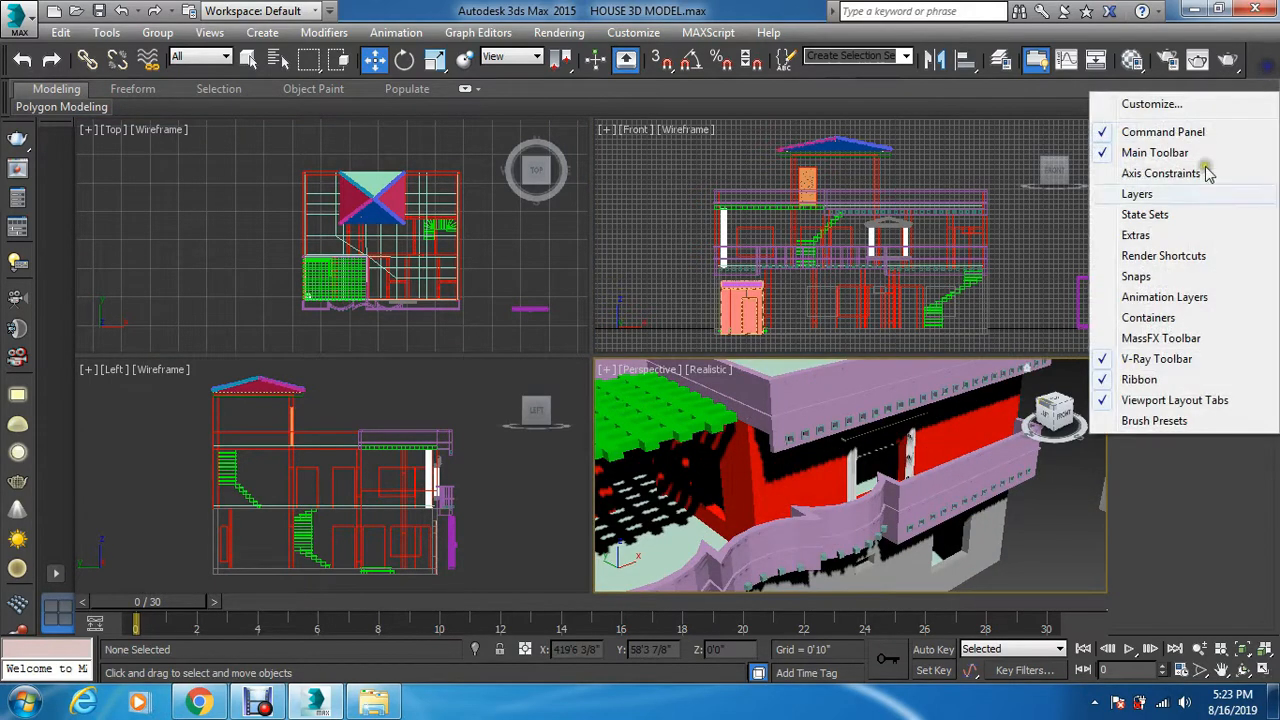
click(1136, 192)
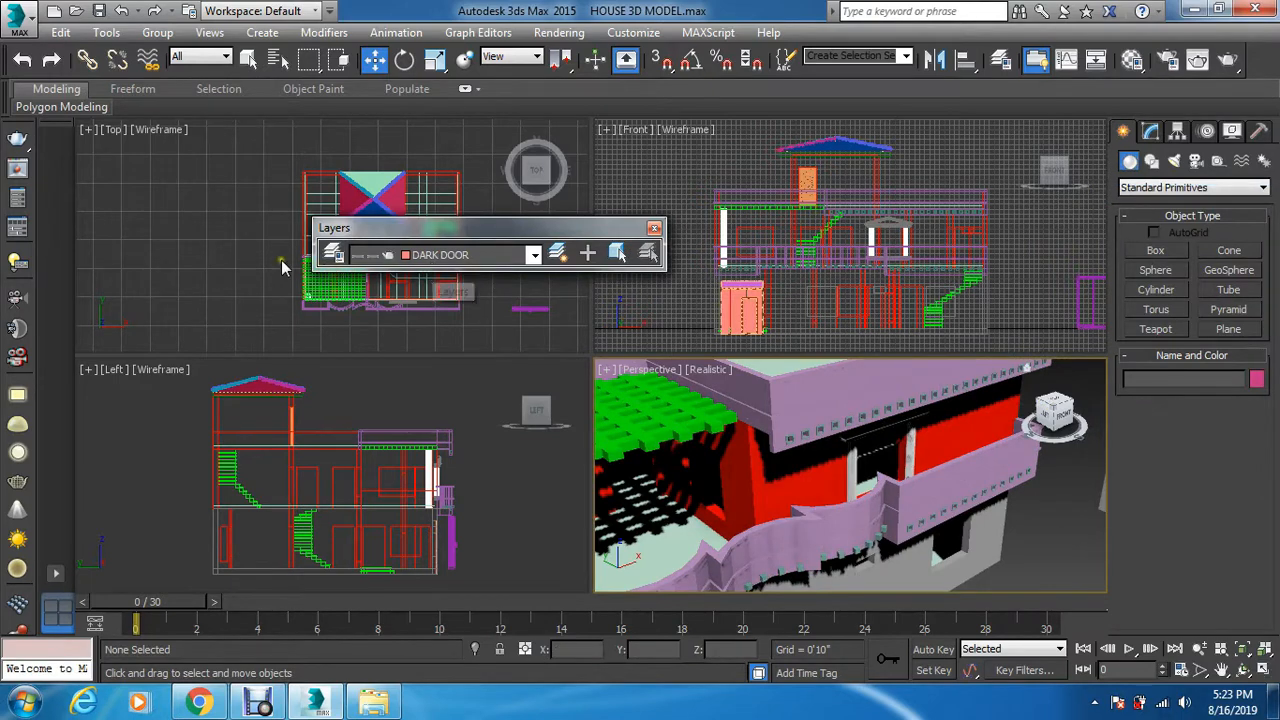
click(333, 254)
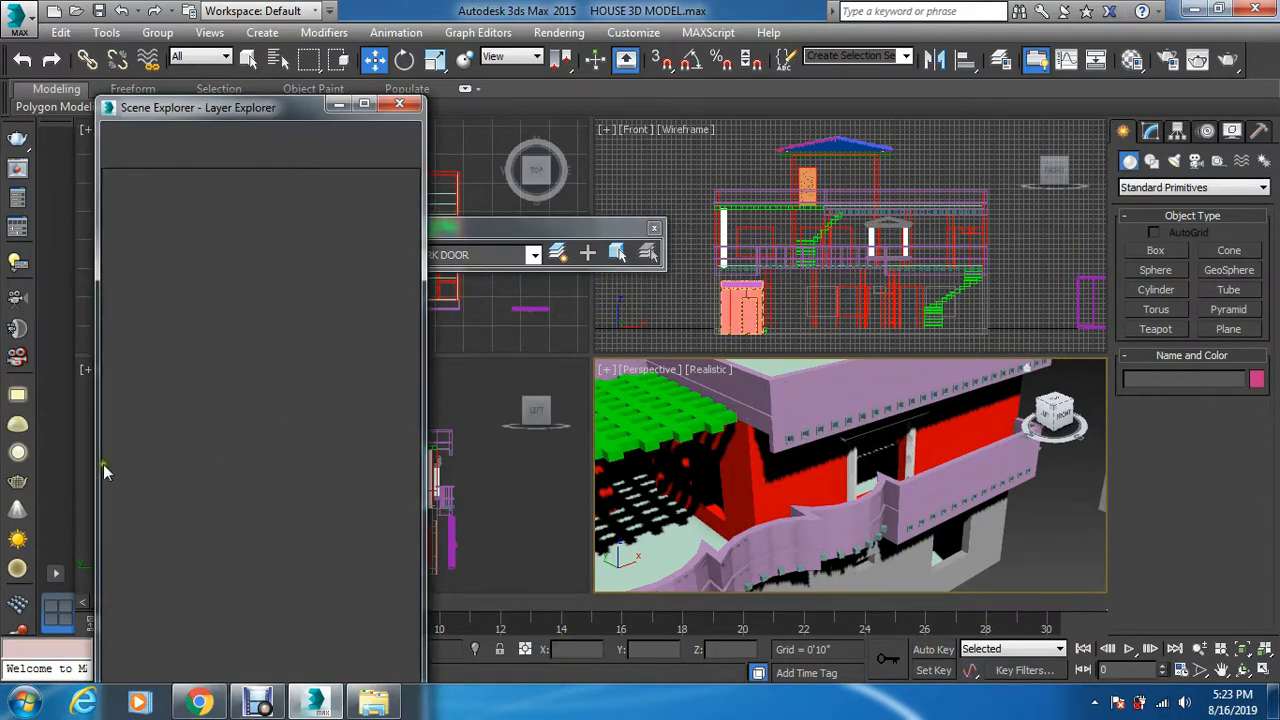
click(125, 403)
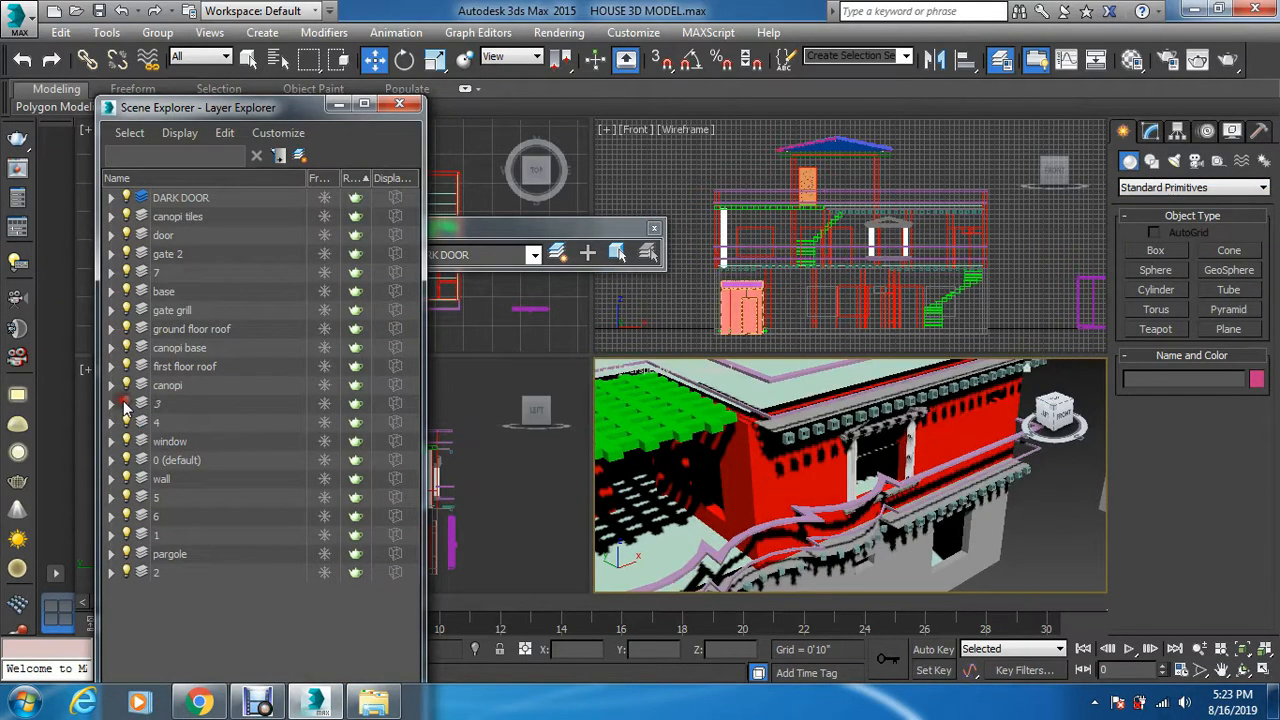
click(126, 572)
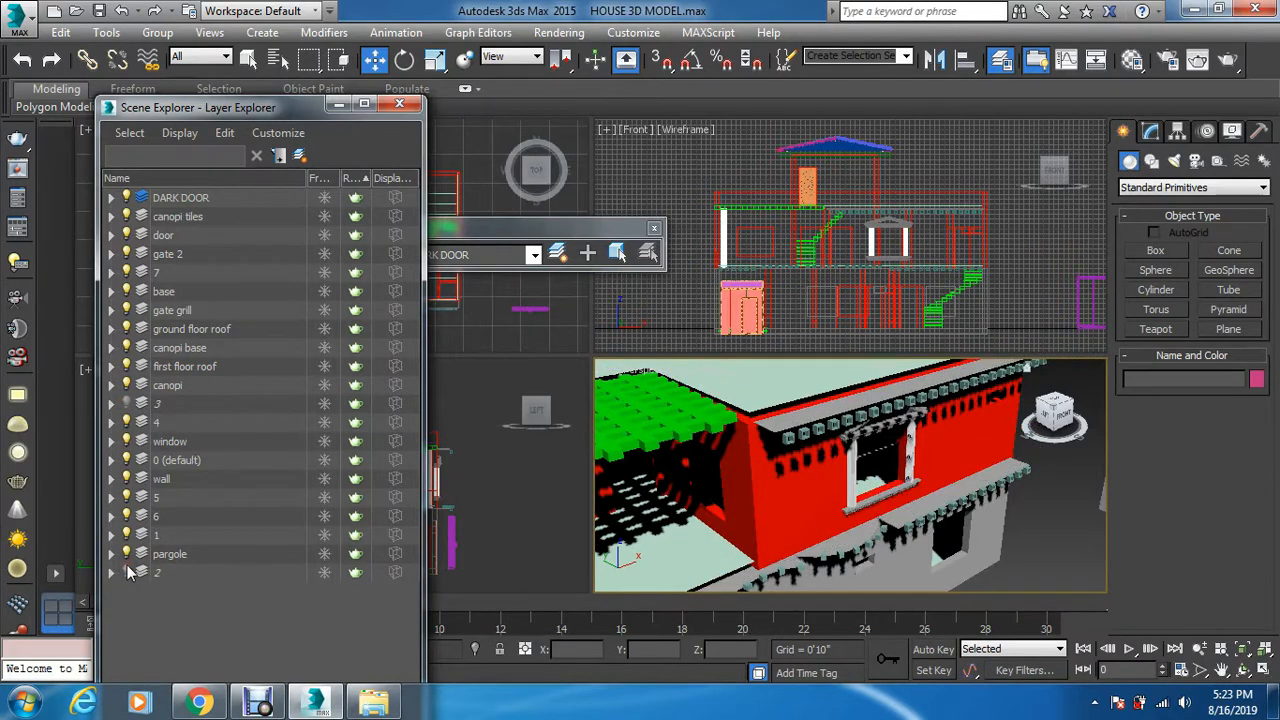
click(399, 104)
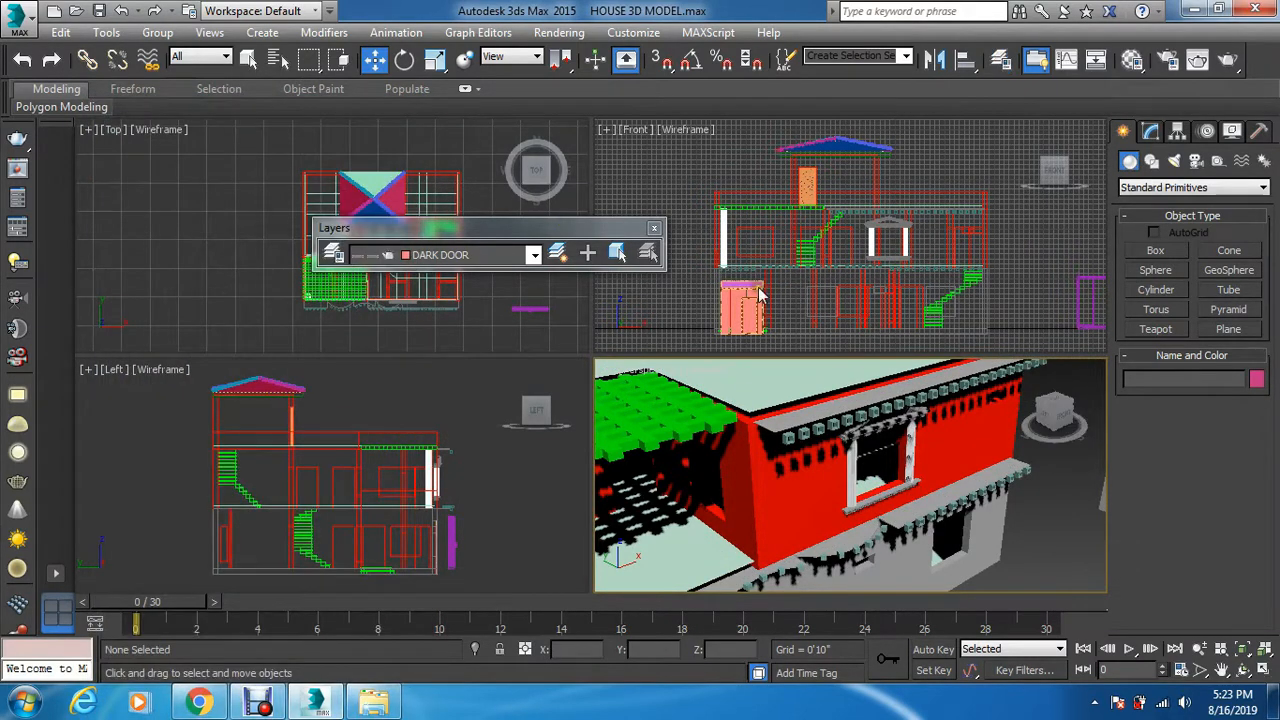
click(654, 228)
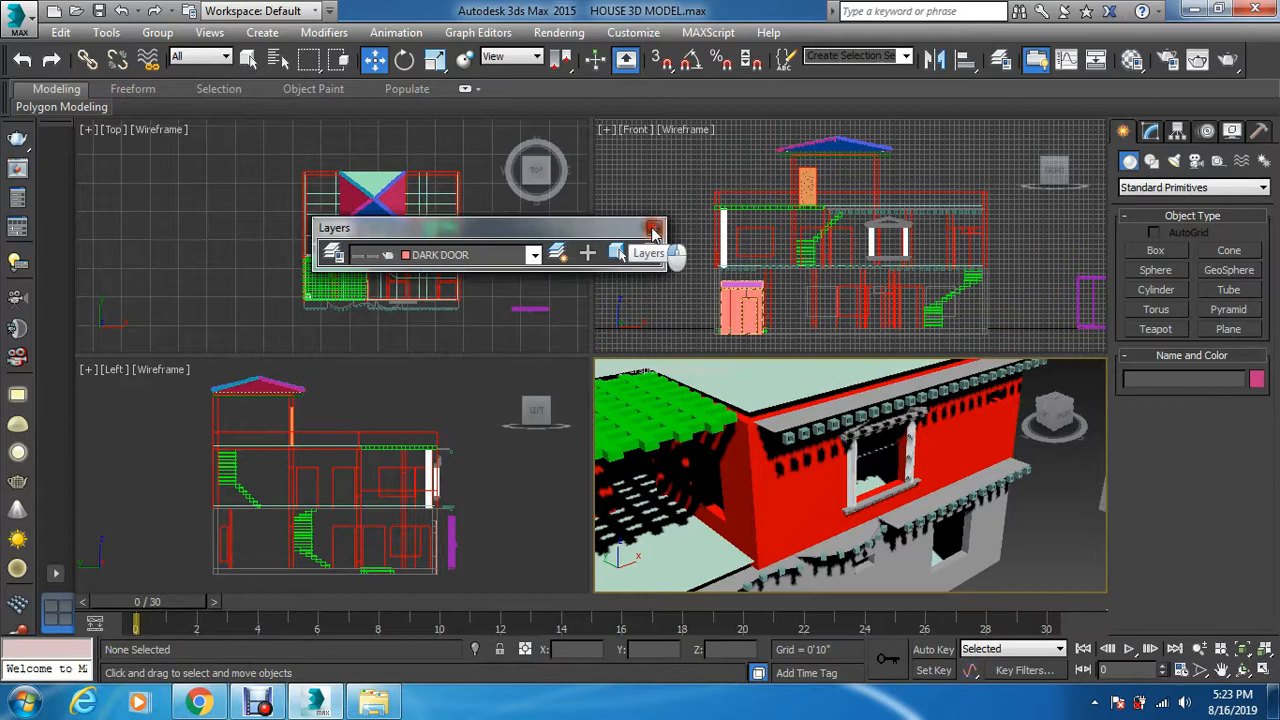
Select all the merged window parts and move them in the Top view to just in front of the columned window opening
click(560, 285)
drag(560, 295, 521, 346)
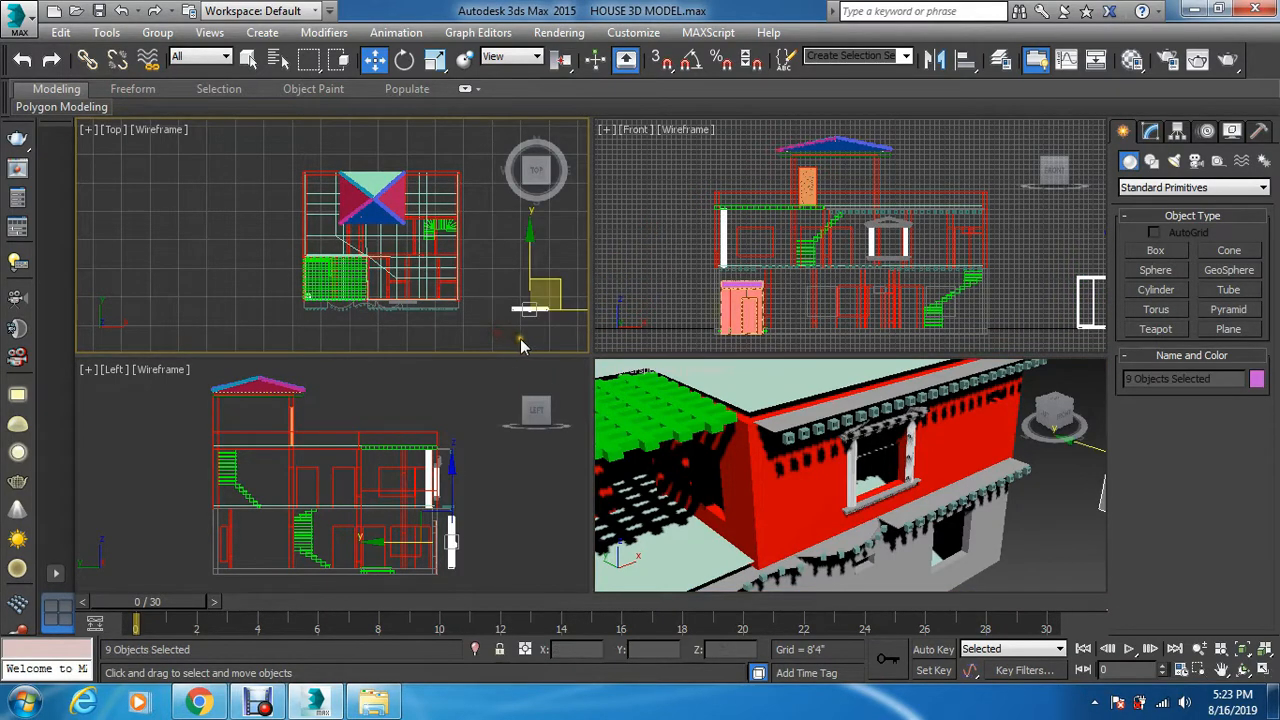
scroll(413, 295, up, 2)
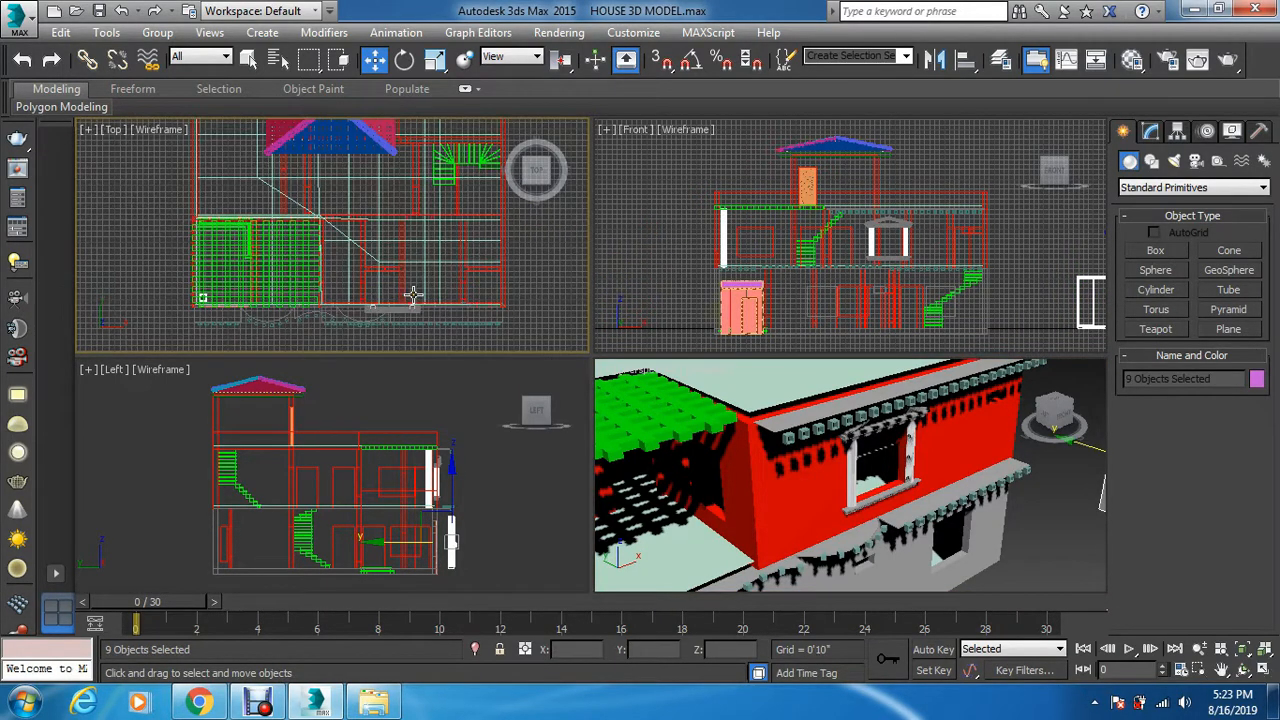
scroll(413, 295, down, 1)
middle_drag(440, 314, 394, 303)
drag(580, 302, 396, 293)
scroll(364, 344, up, 2)
scroll(364, 344, up, 2)
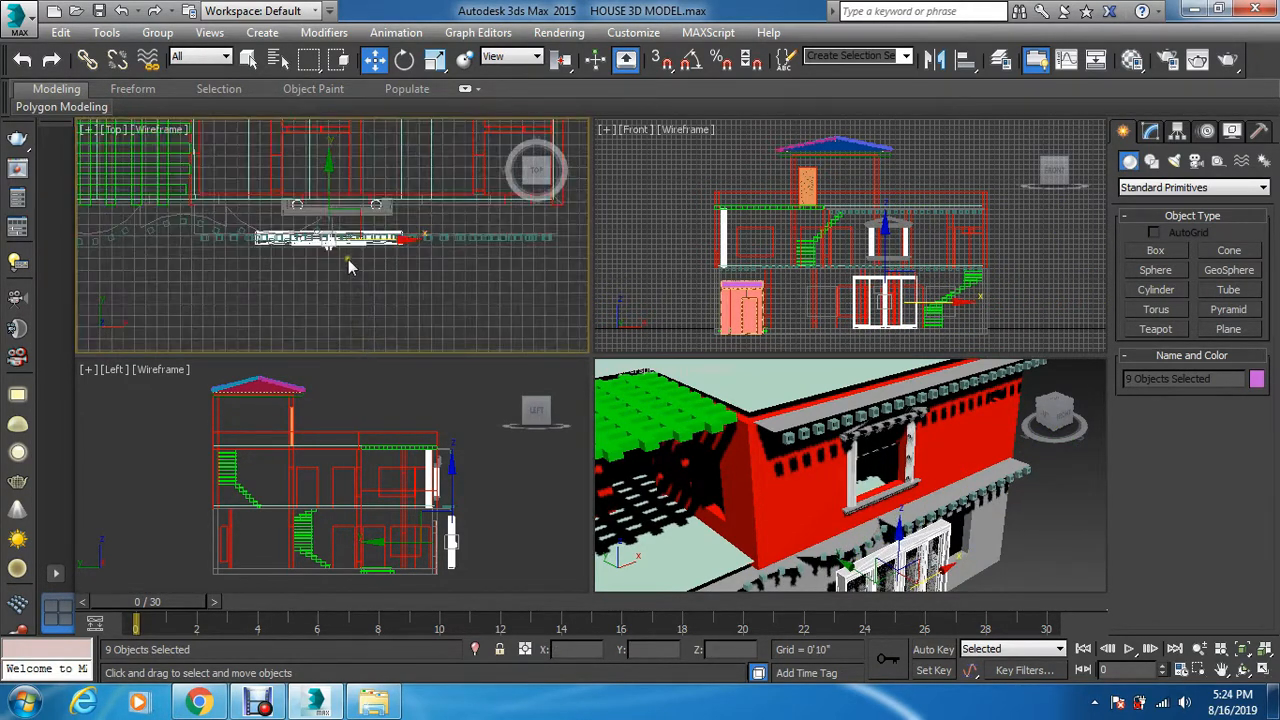
Move the window about 2'7" back against the front wall and nudge it sideways toward the middle of the opening
drag(328, 196, 330, 165)
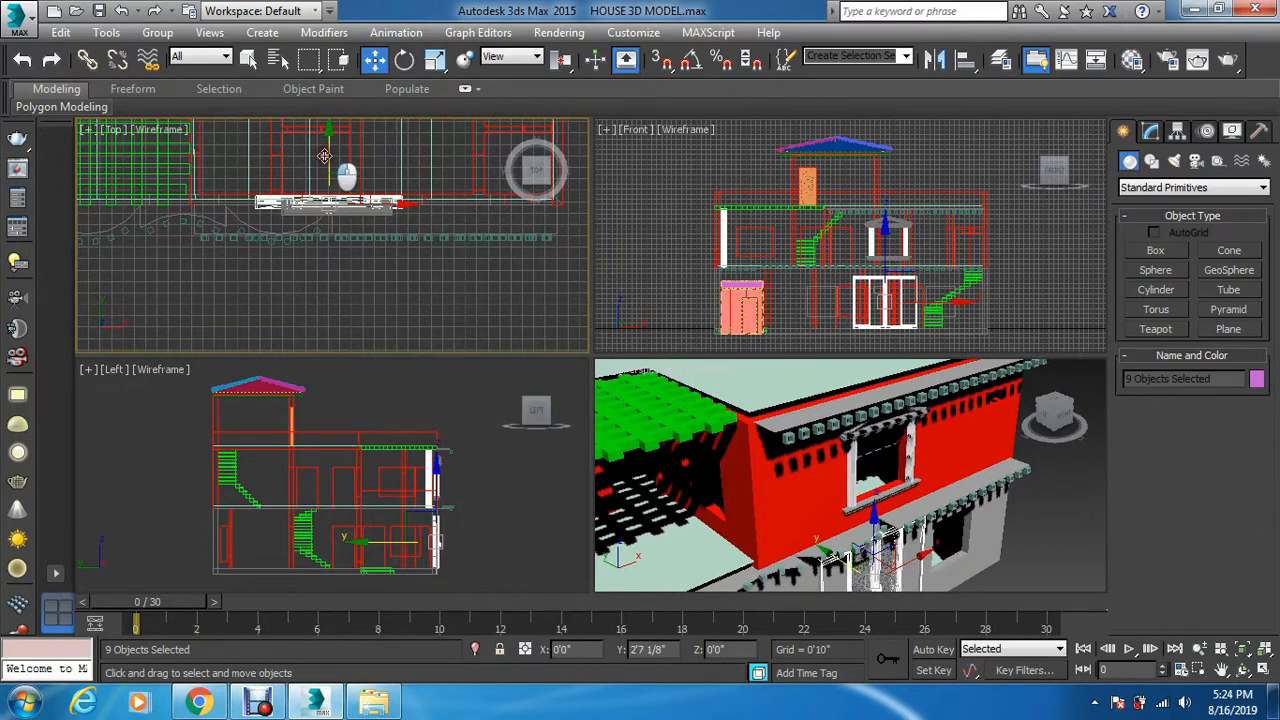
scroll(360, 225, up, 2)
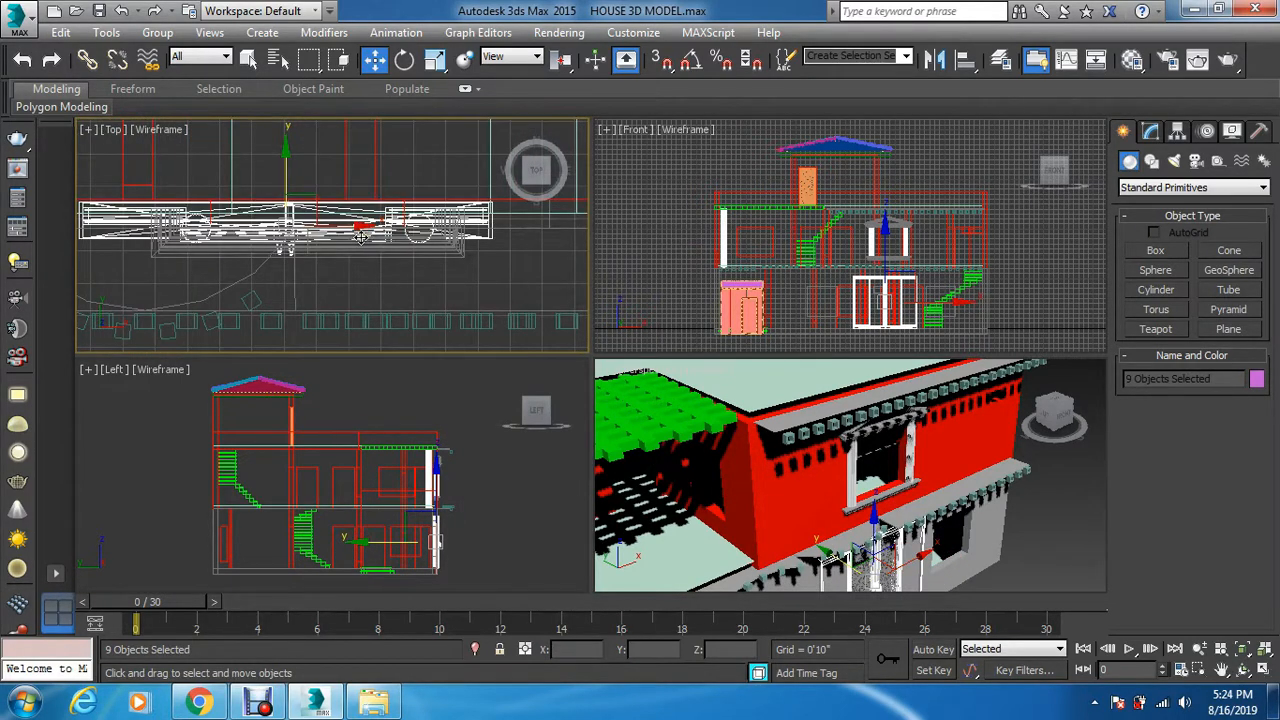
drag(343, 230, 343, 230)
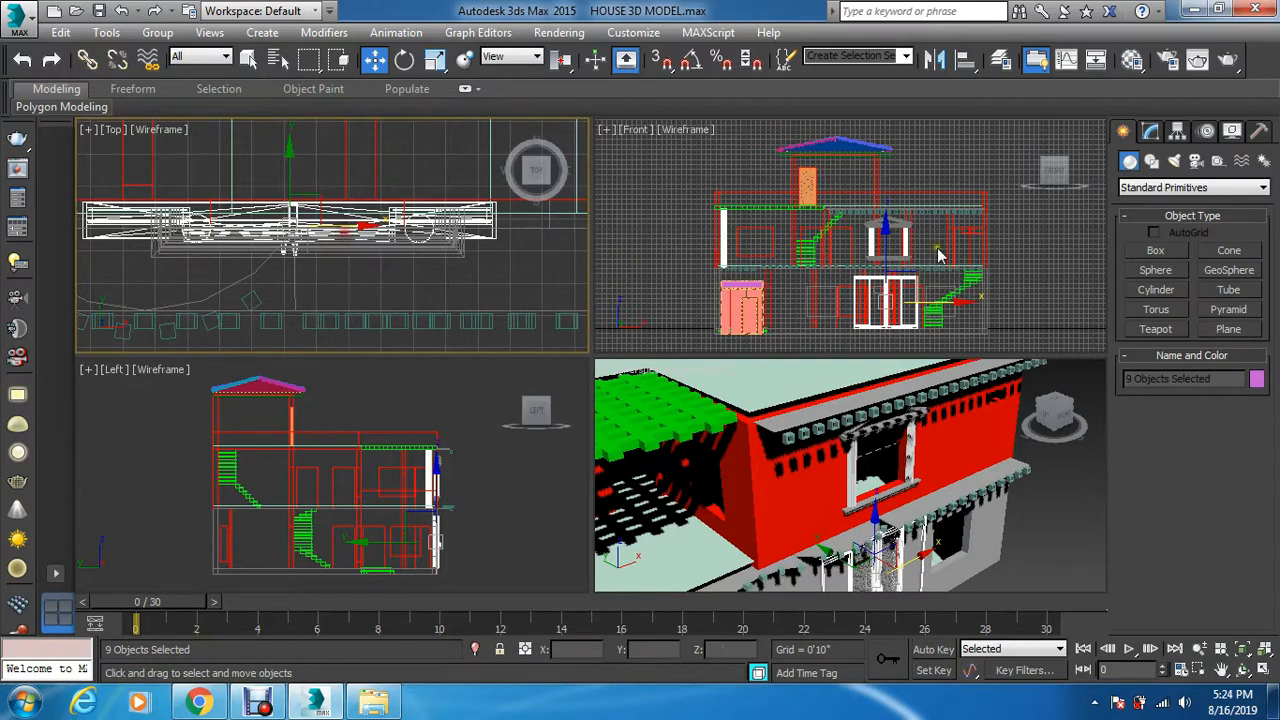
Raise the window in the Front view to the first-floor opening framed by the two columns and pediment
right_click(1054, 290)
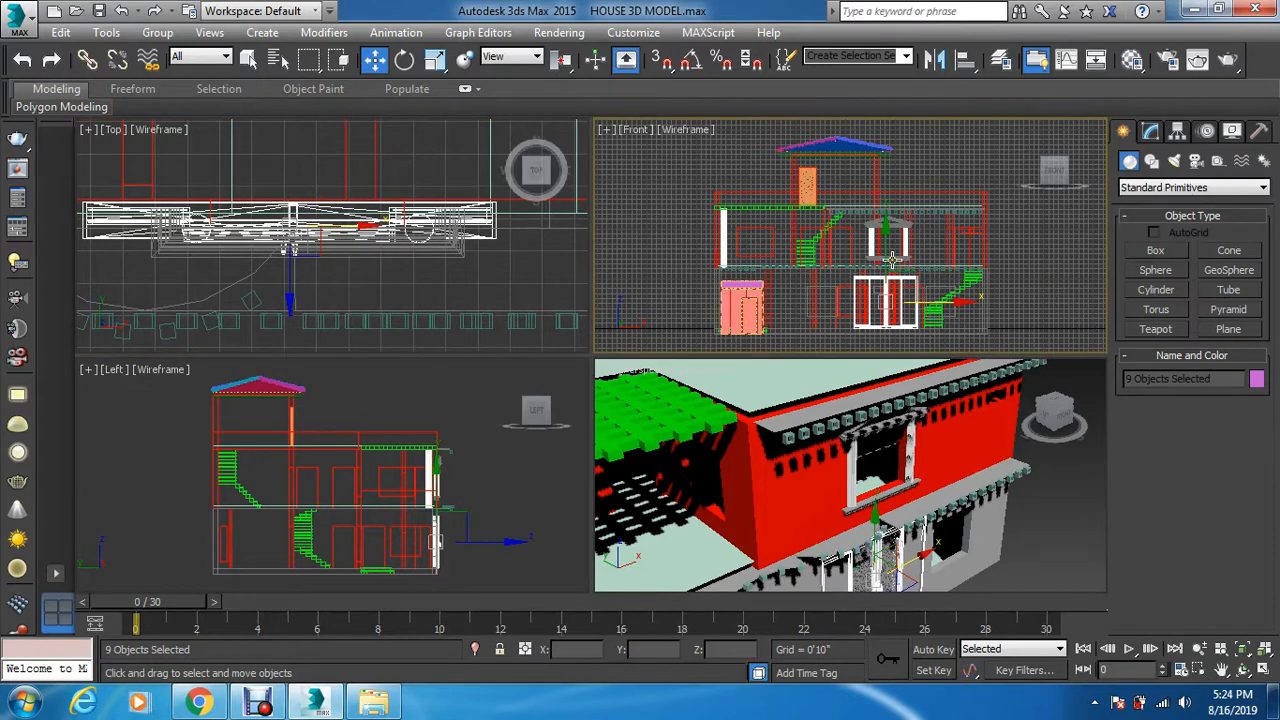
drag(893, 258, 889, 201)
scroll(912, 228, up, 4)
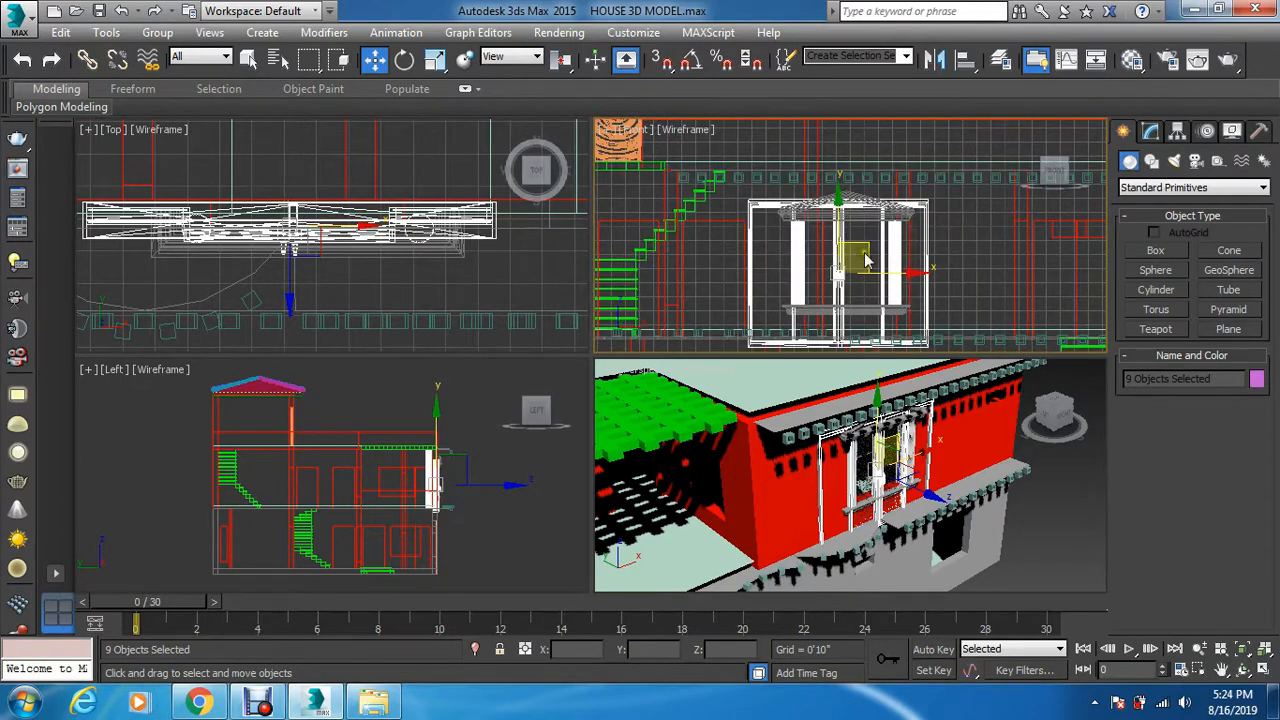
drag(836, 222, 835, 212)
right_click(1039, 503)
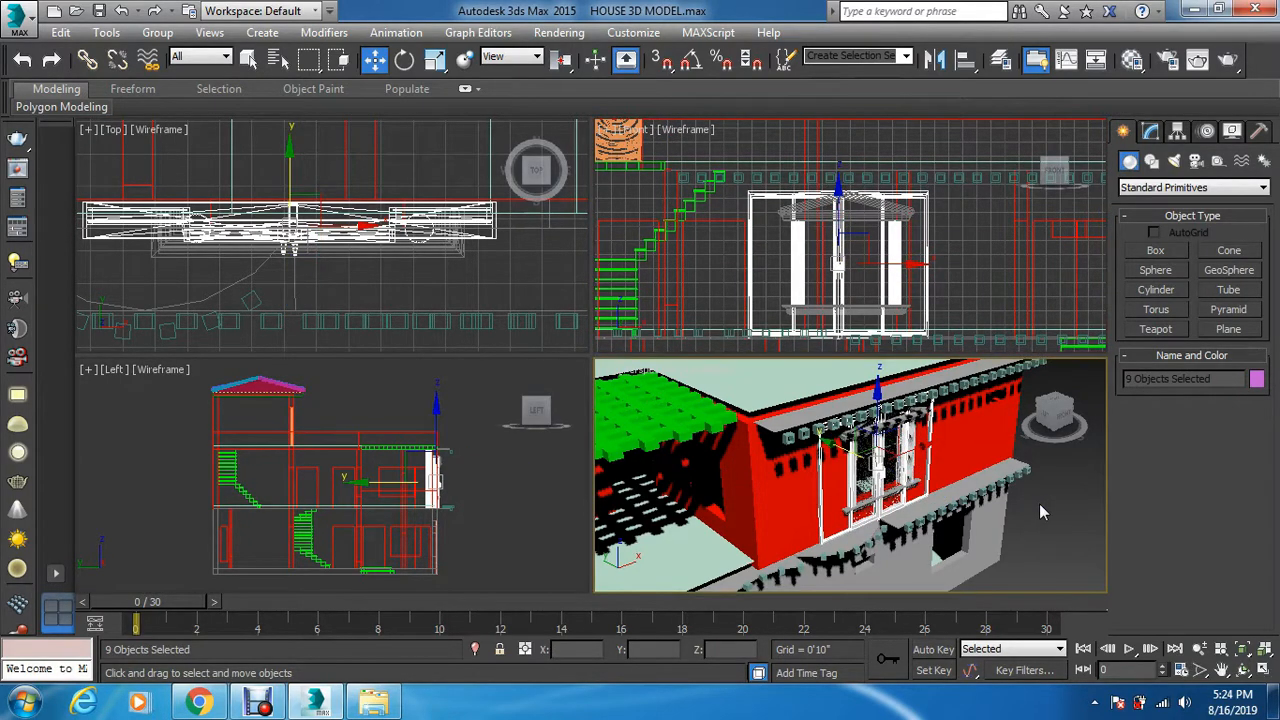
scroll(1040, 503, up, 3)
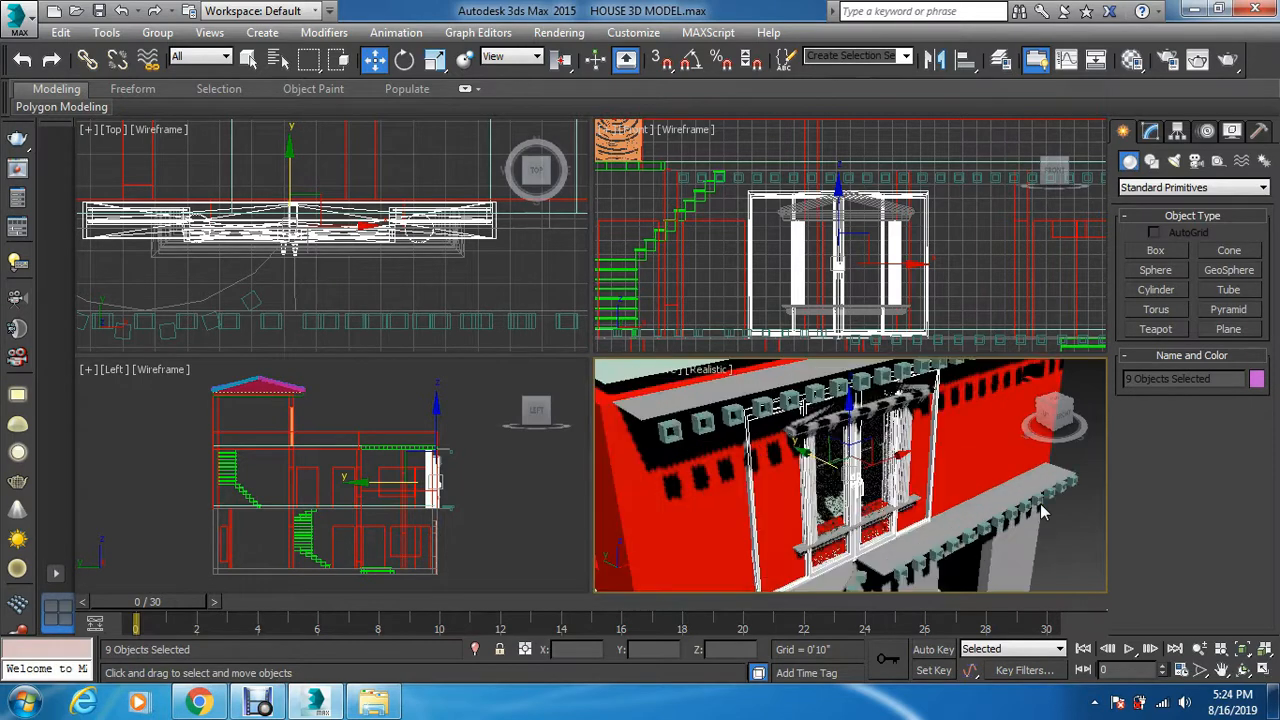
Scale the window down uniformly in the Front view until it fits between the two columns
right_click(530, 500)
key(z)
right_click(987, 273)
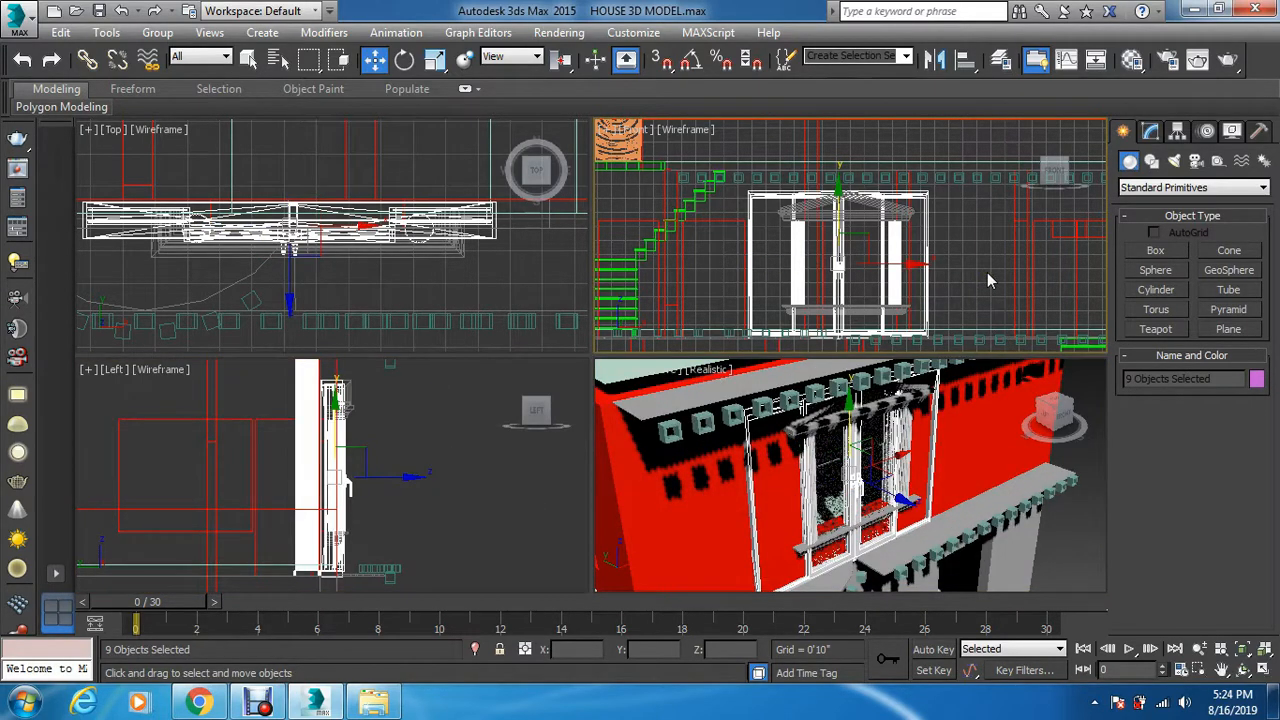
key(z)
key(r)
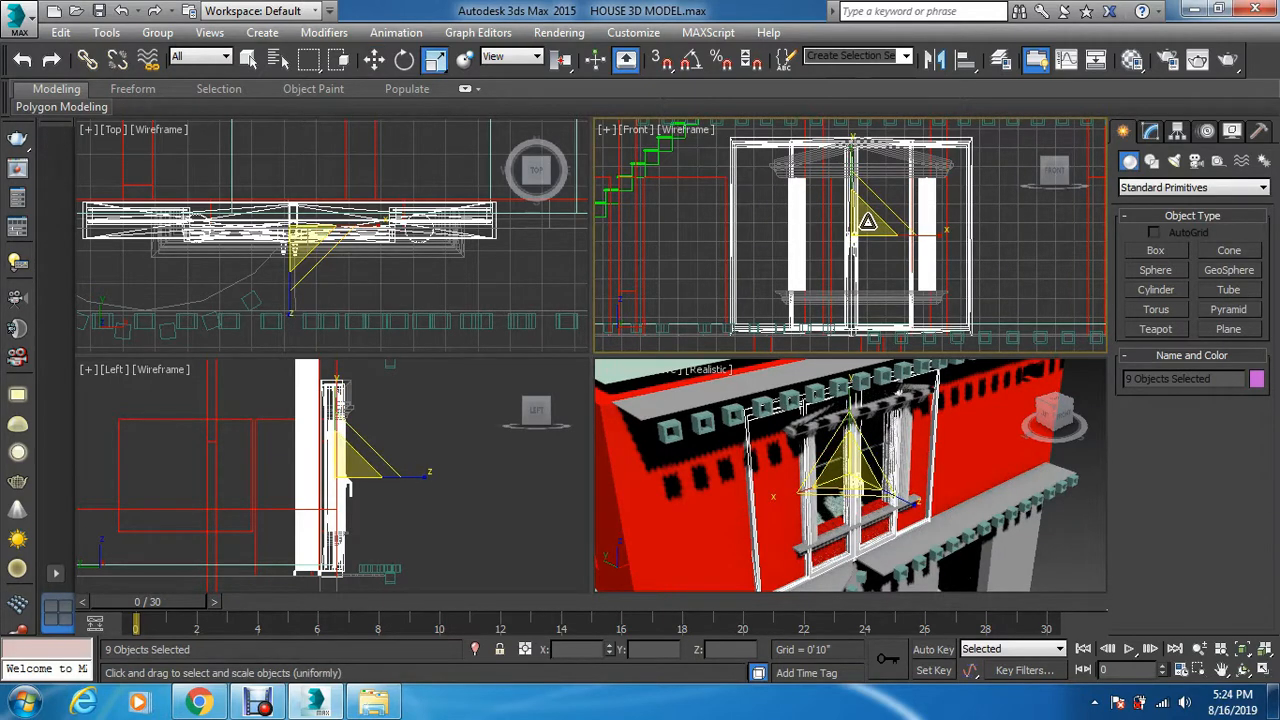
drag(868, 222, 848, 259)
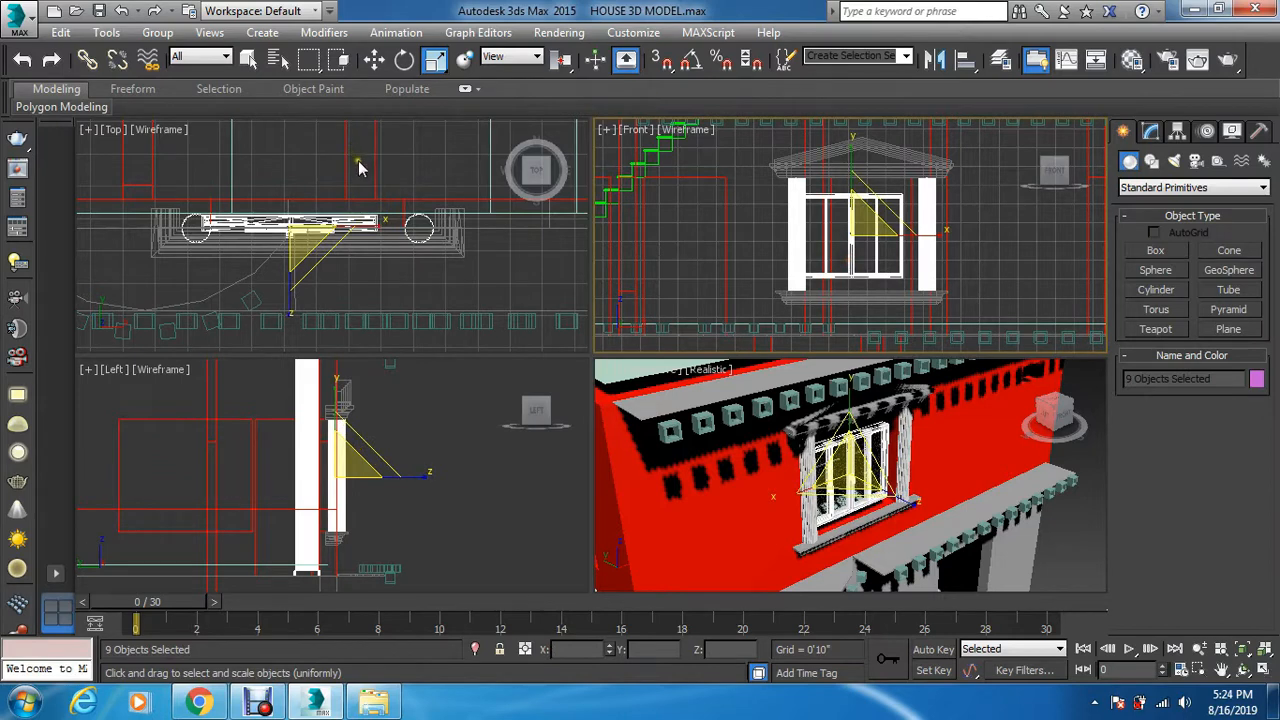
Move the scaled window along X in the Top view to centre it between the two round columns
key(w)
right_click(360, 168)
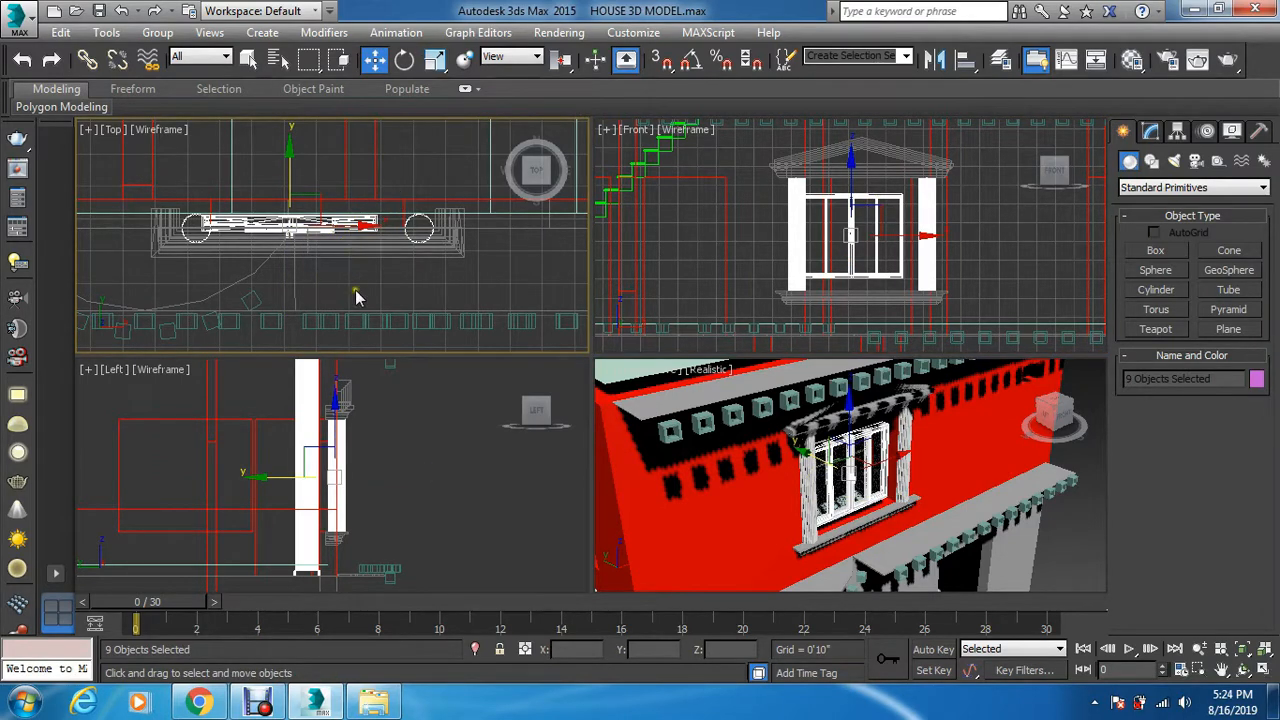
scroll(355, 290, up, 2)
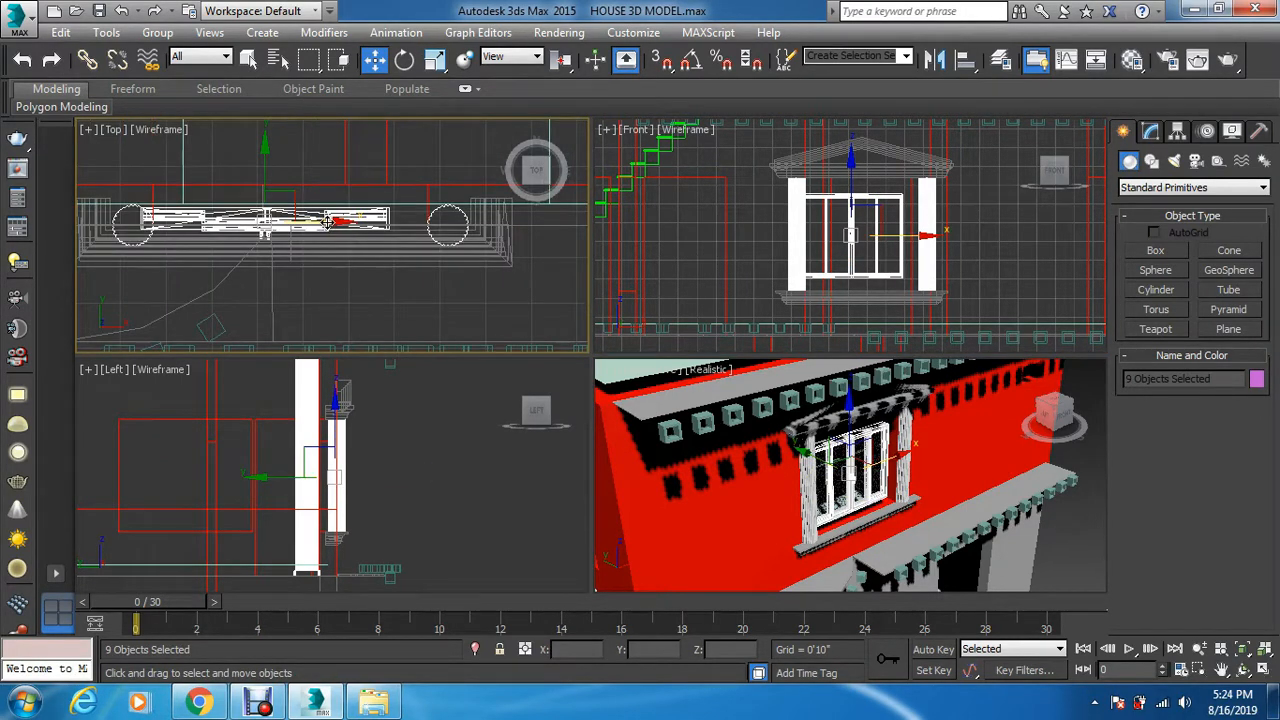
drag(327, 222, 350, 227)
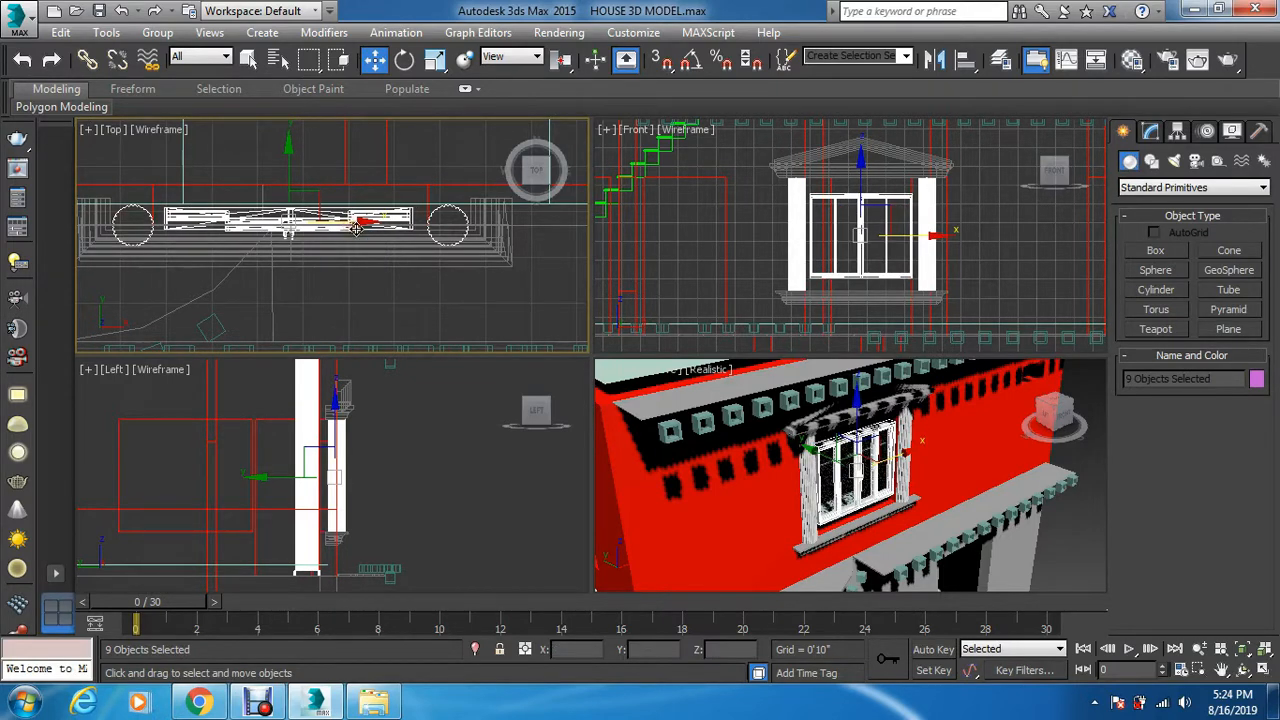
Scale the window up slightly and uniformly in the Front view until its sides meet the two columns
key(r)
right_click(753, 236)
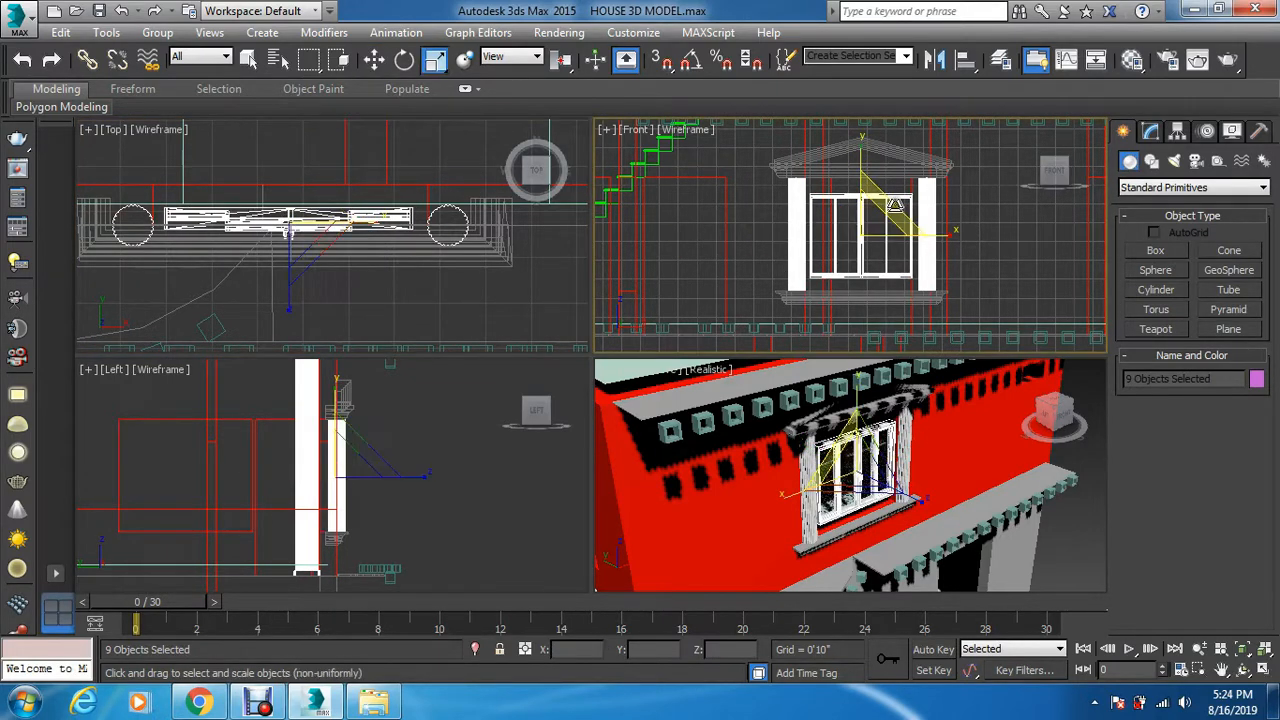
drag(877, 213, 880, 207)
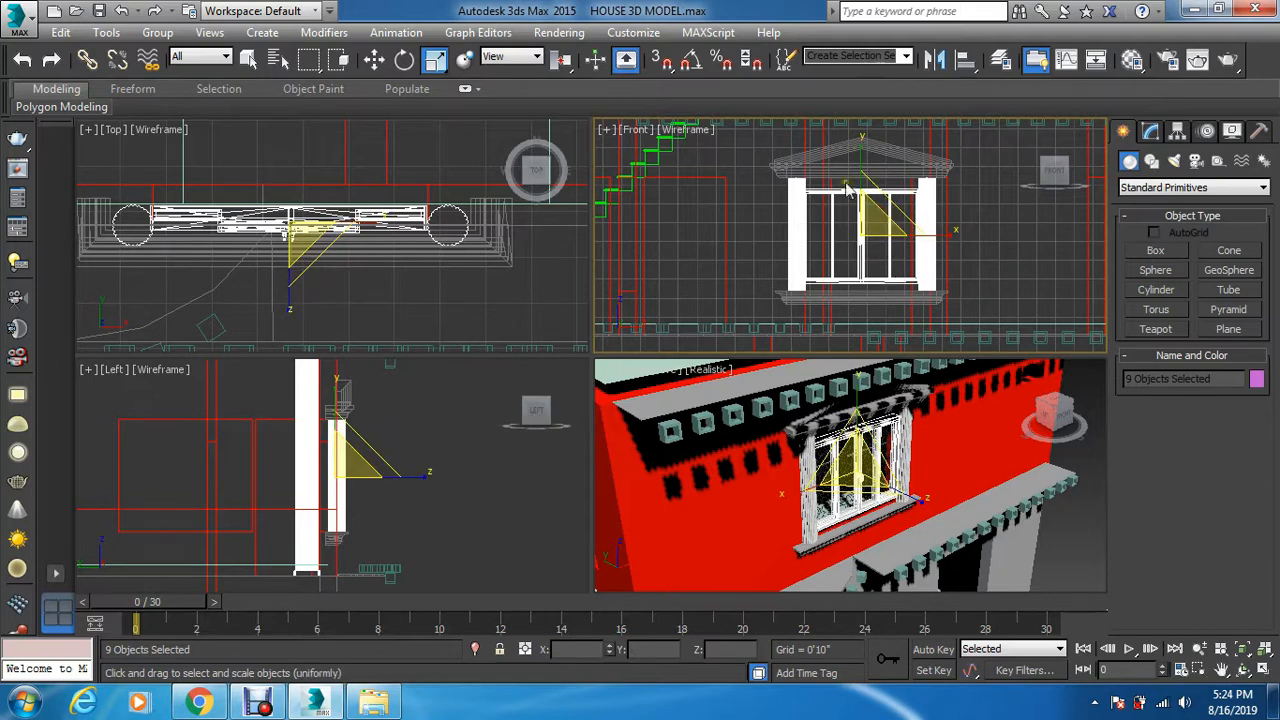
Stretch the window vertically in the Front view to bring its height closer to the space between pediment and sill
click(884, 180)
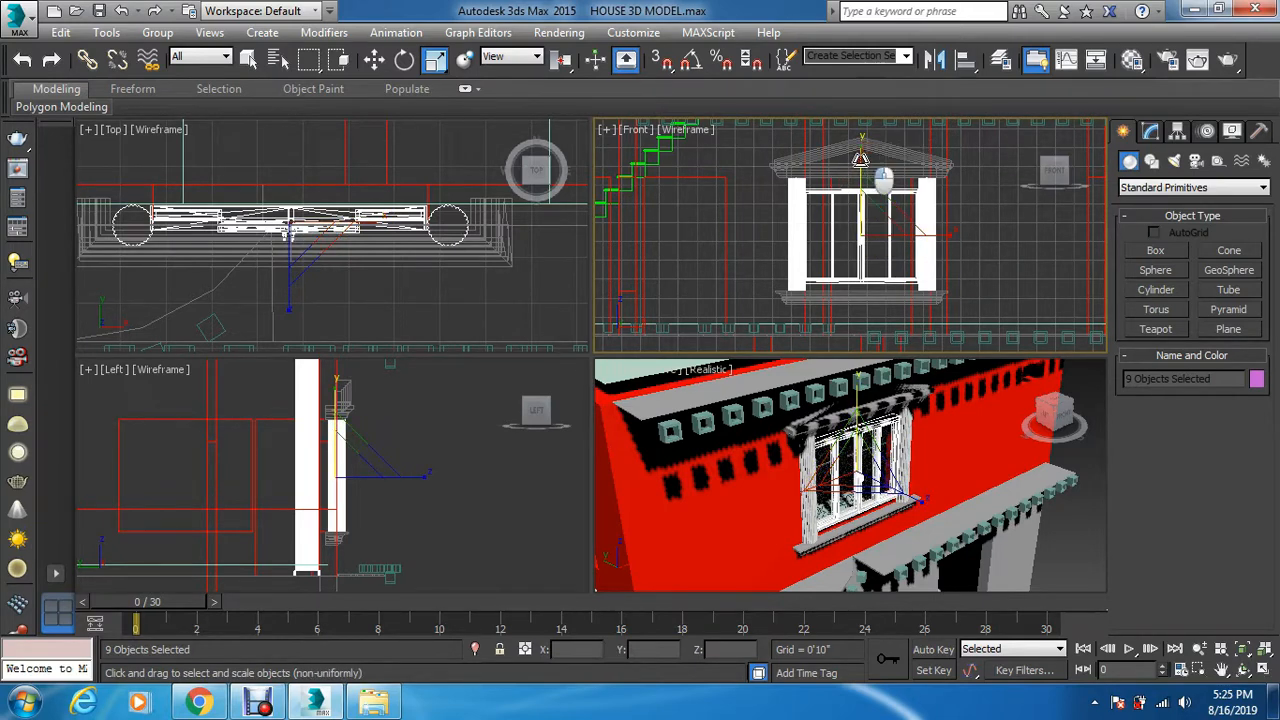
drag(884, 180, 887, 172)
scroll(868, 300, up, 4)
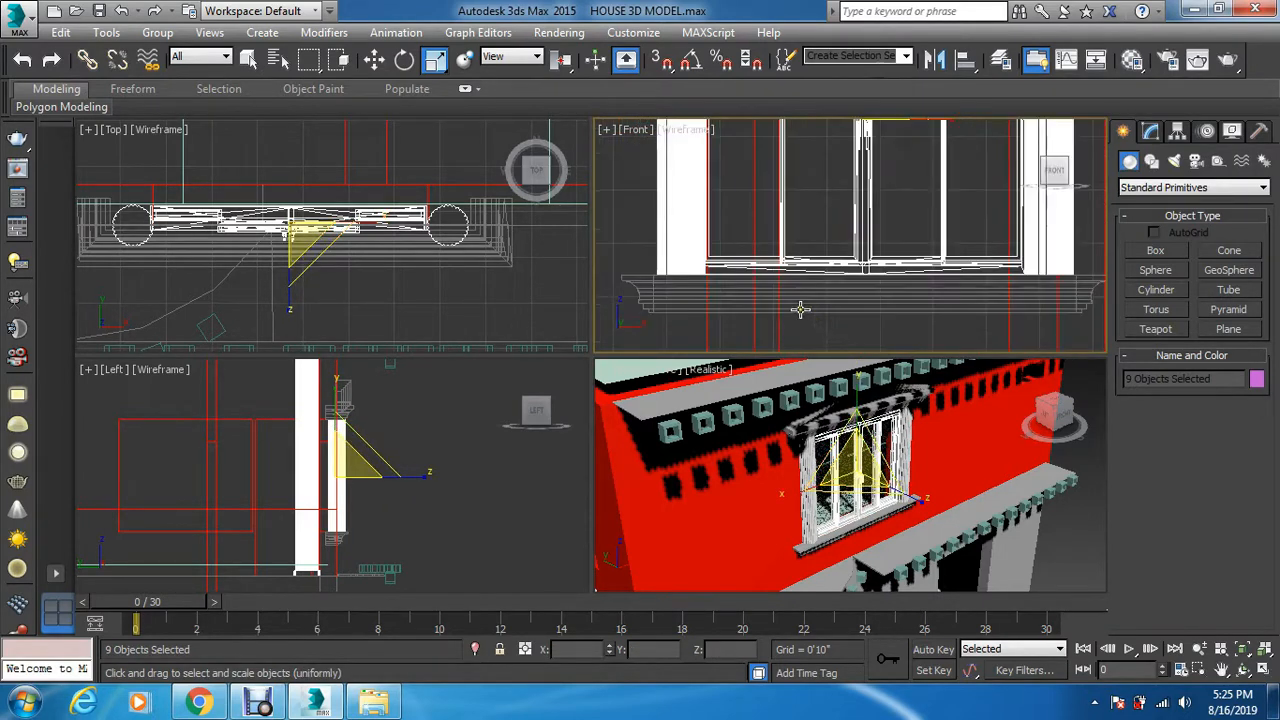
scroll(800, 310, down, 4)
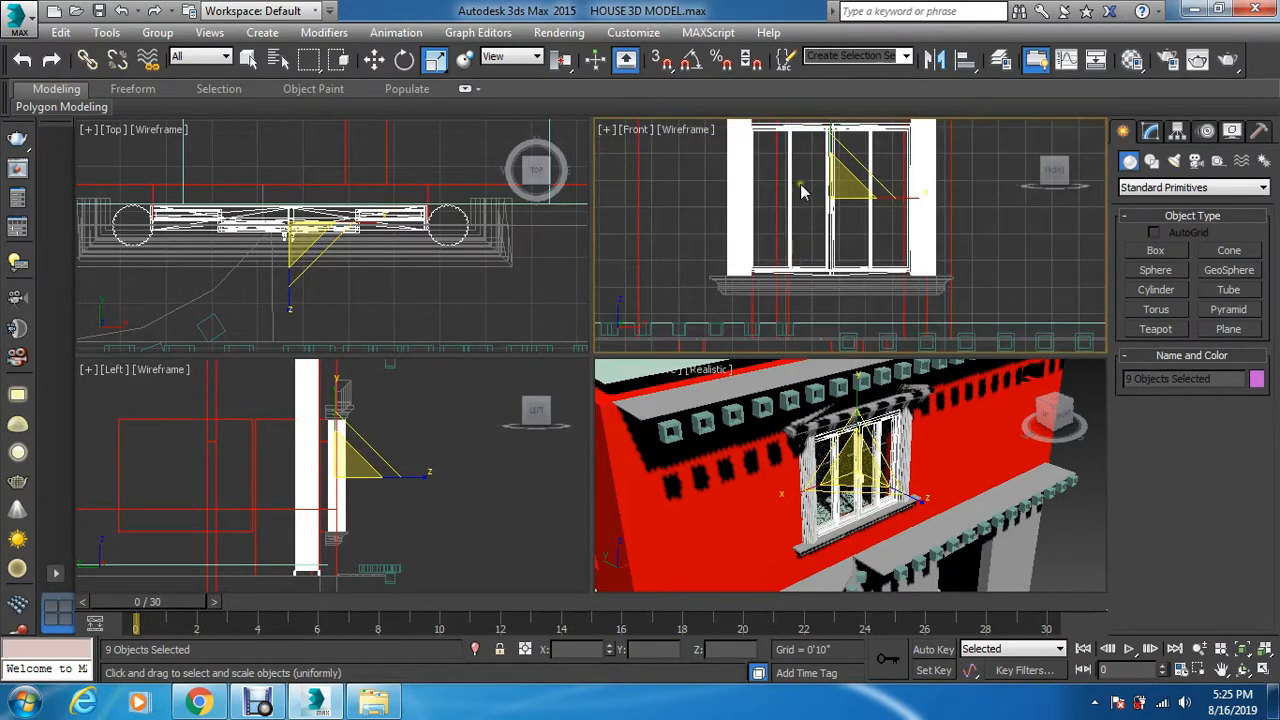
scroll(798, 190, up, 3)
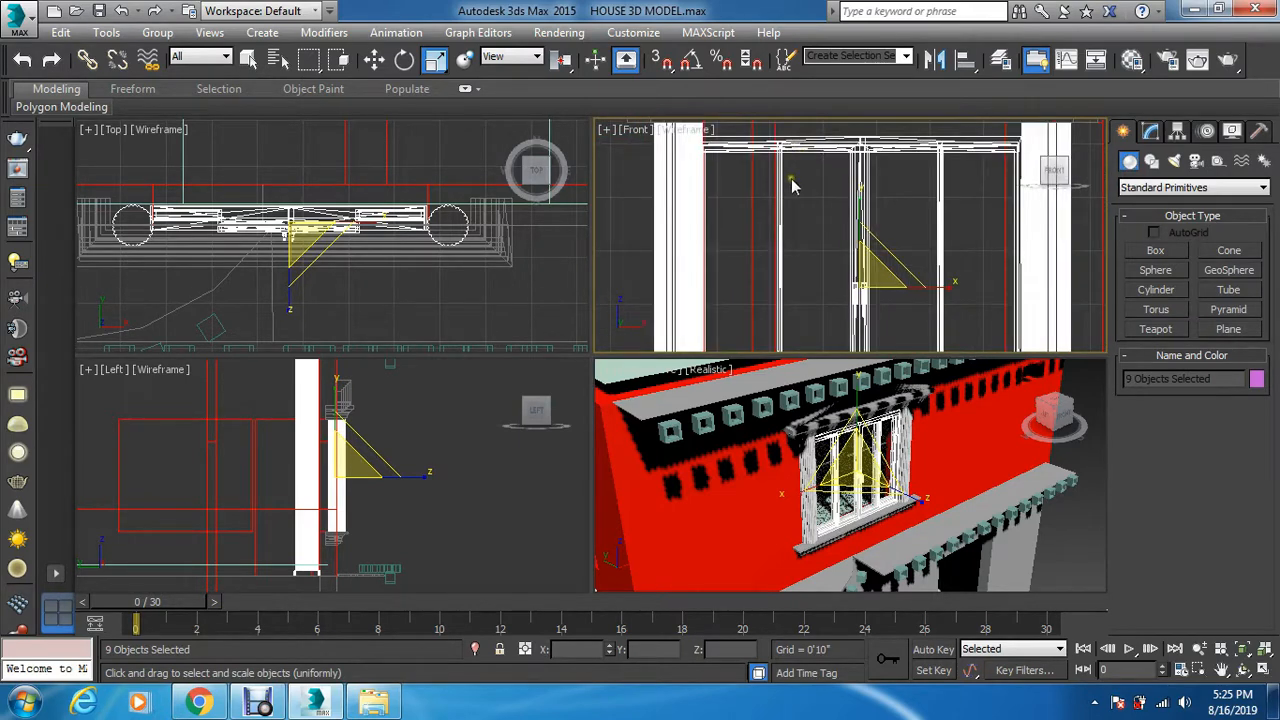
middle_drag(792, 186, 784, 259)
key(r)
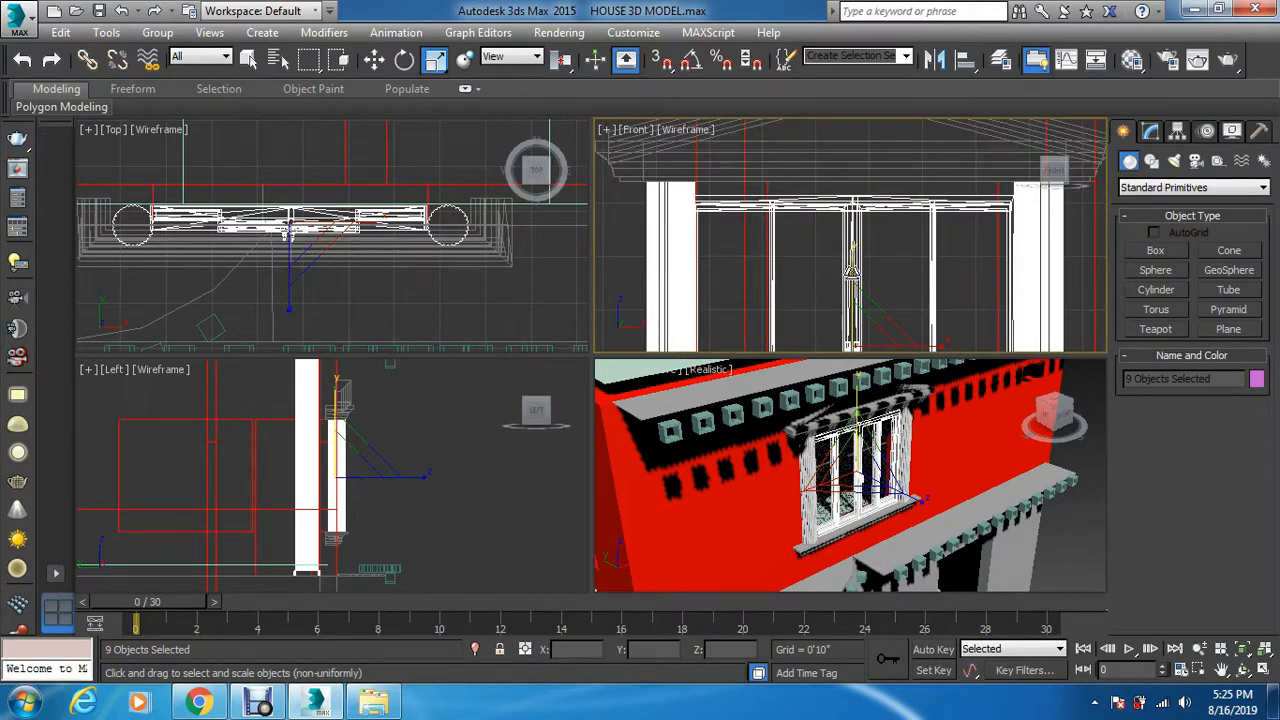
drag(853, 261, 852, 256)
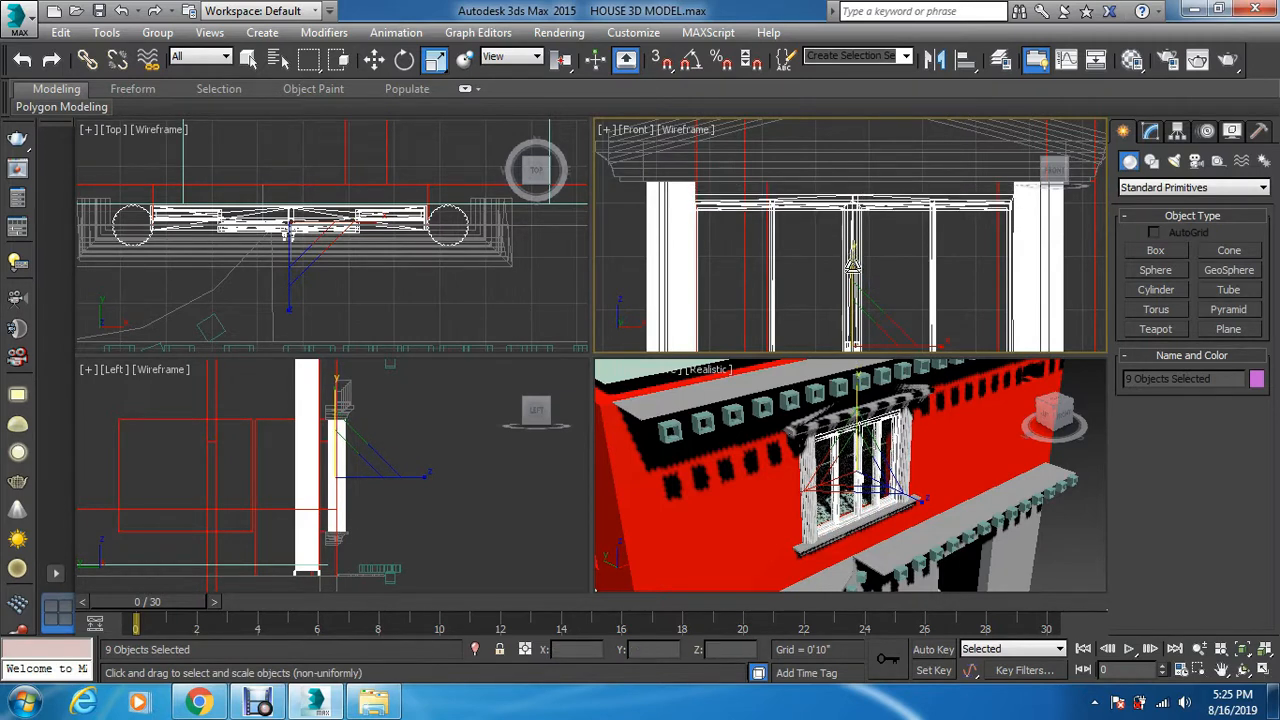
Examine how the window frame meets the columns and the sill in the Perspective and Front views
key(w)
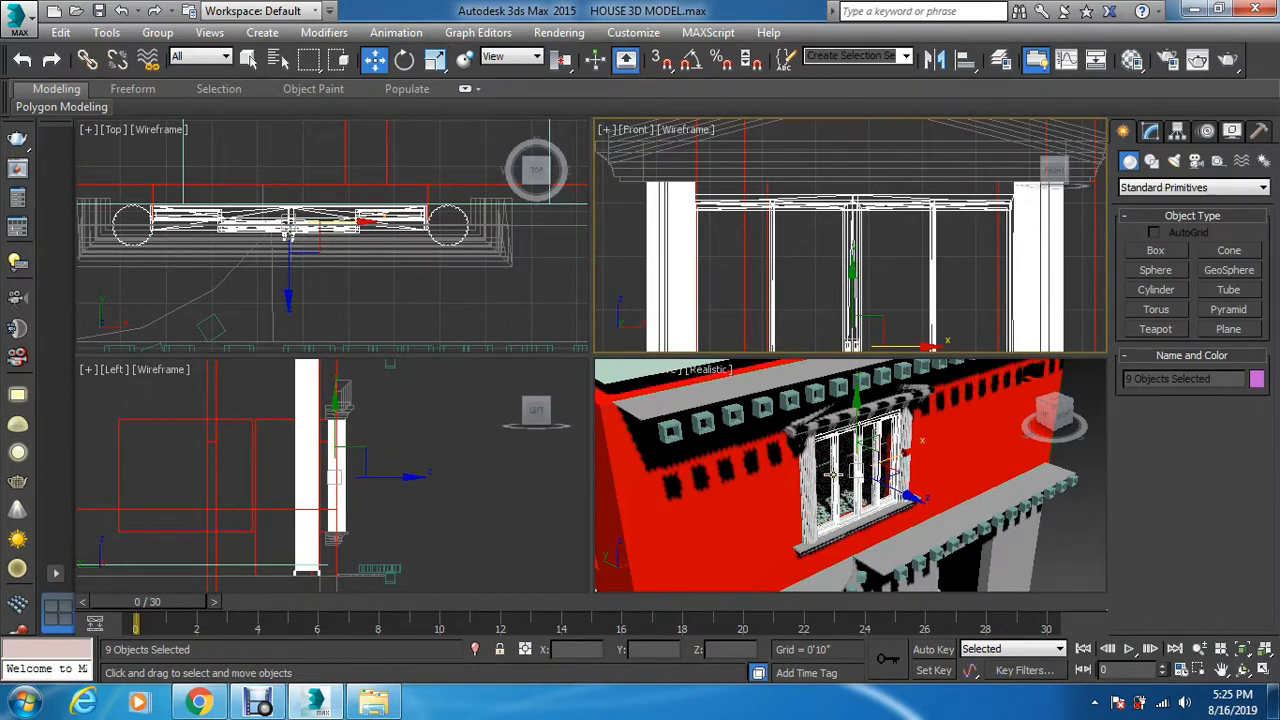
scroll(838, 480, up, 6)
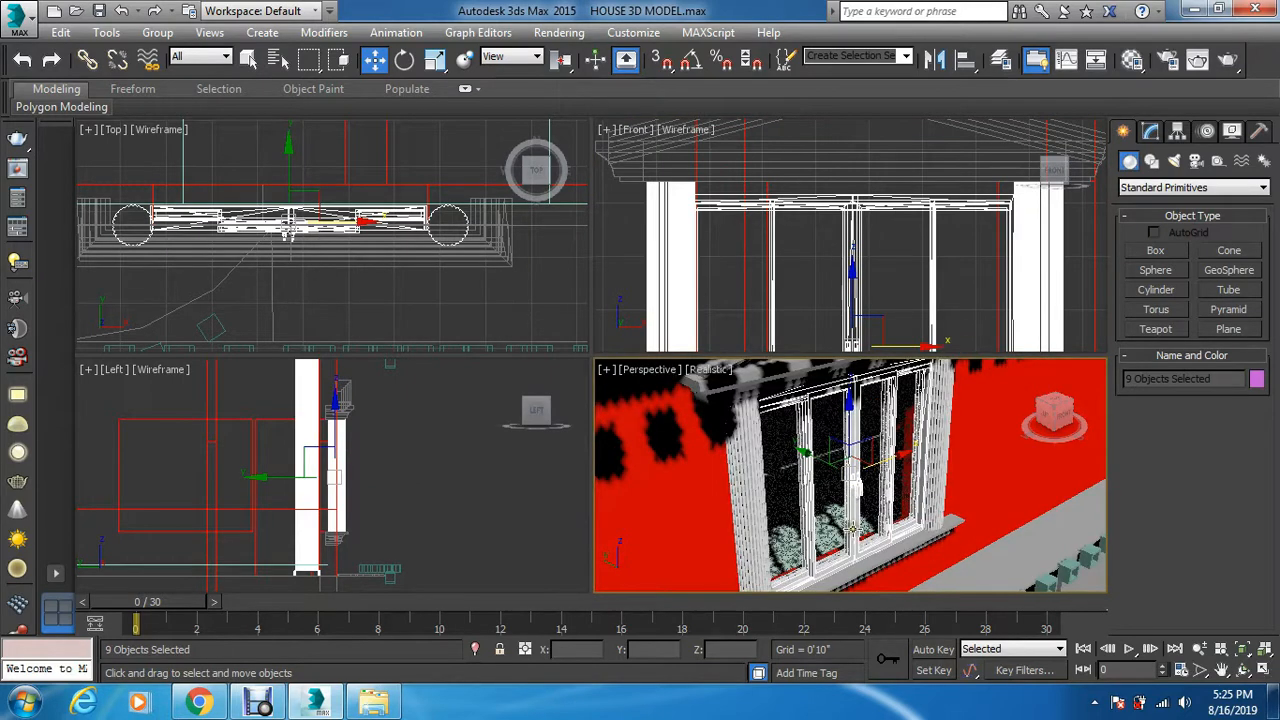
scroll(905, 295, down, 3)
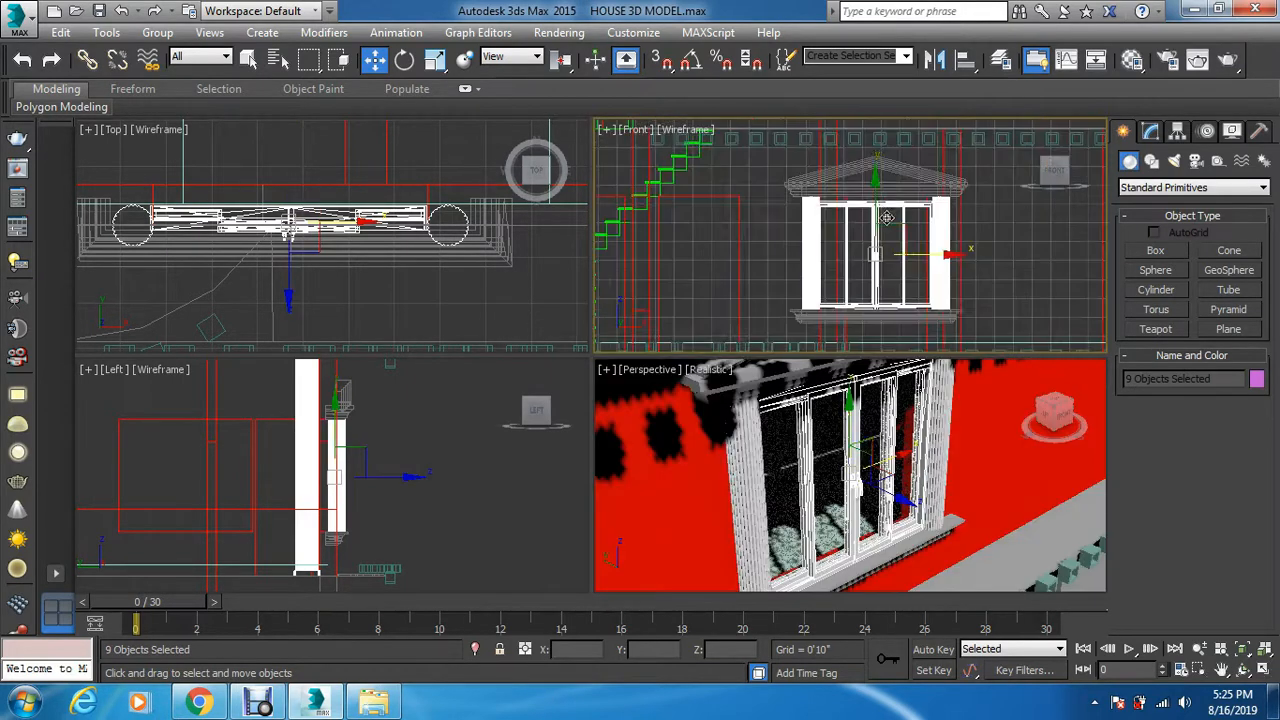
scroll(881, 321, up, 6)
scroll(840, 320, down, 3)
scroll(837, 342, up, 3)
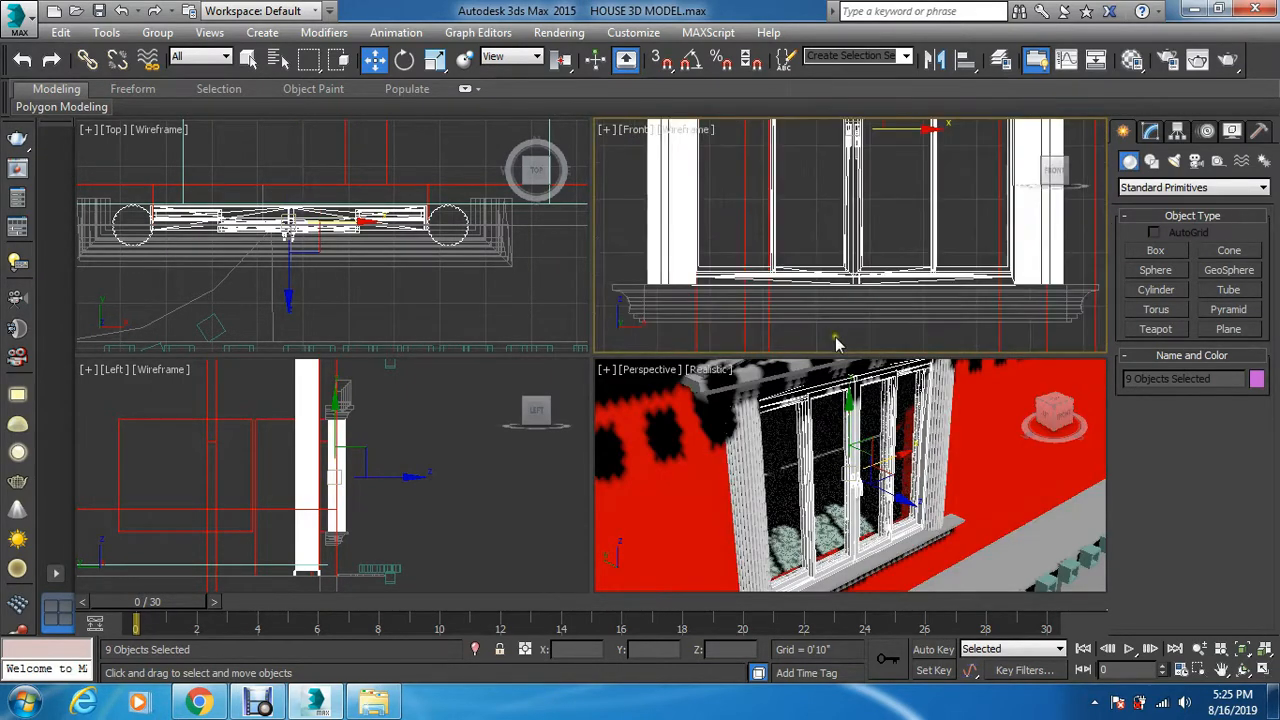
scroll(797, 330, down, 2)
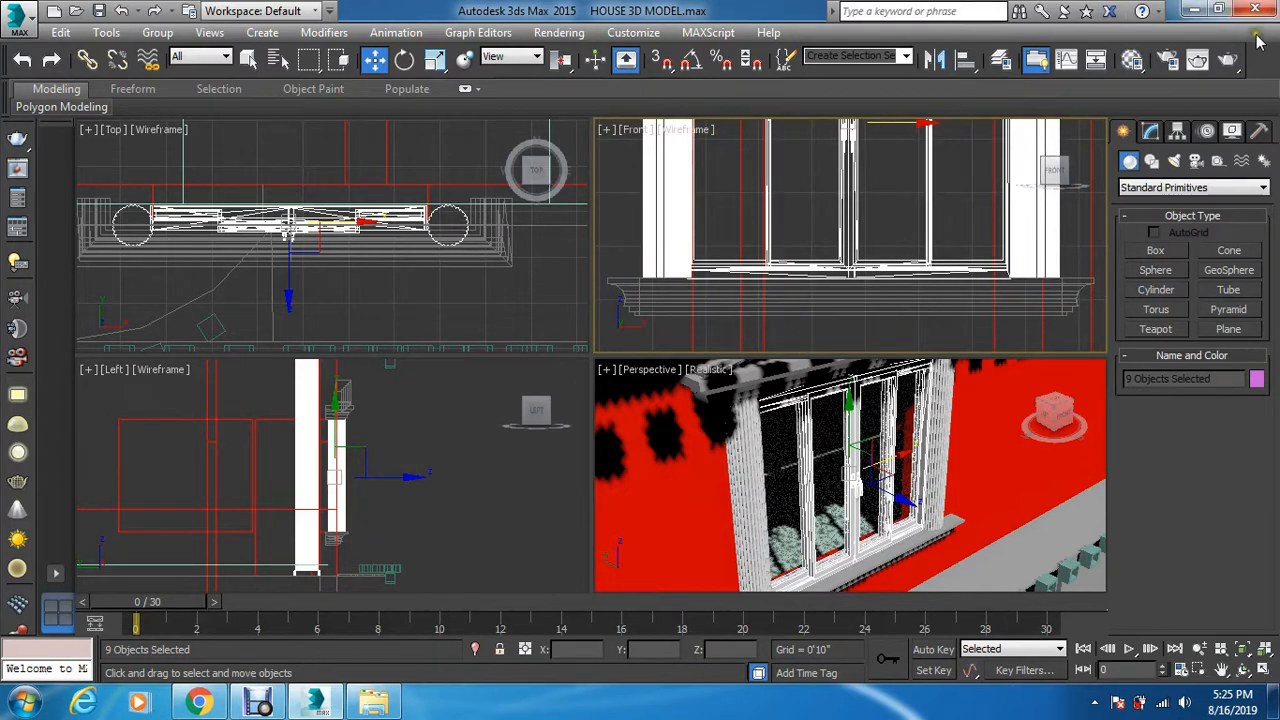
right_click(1265, 85)
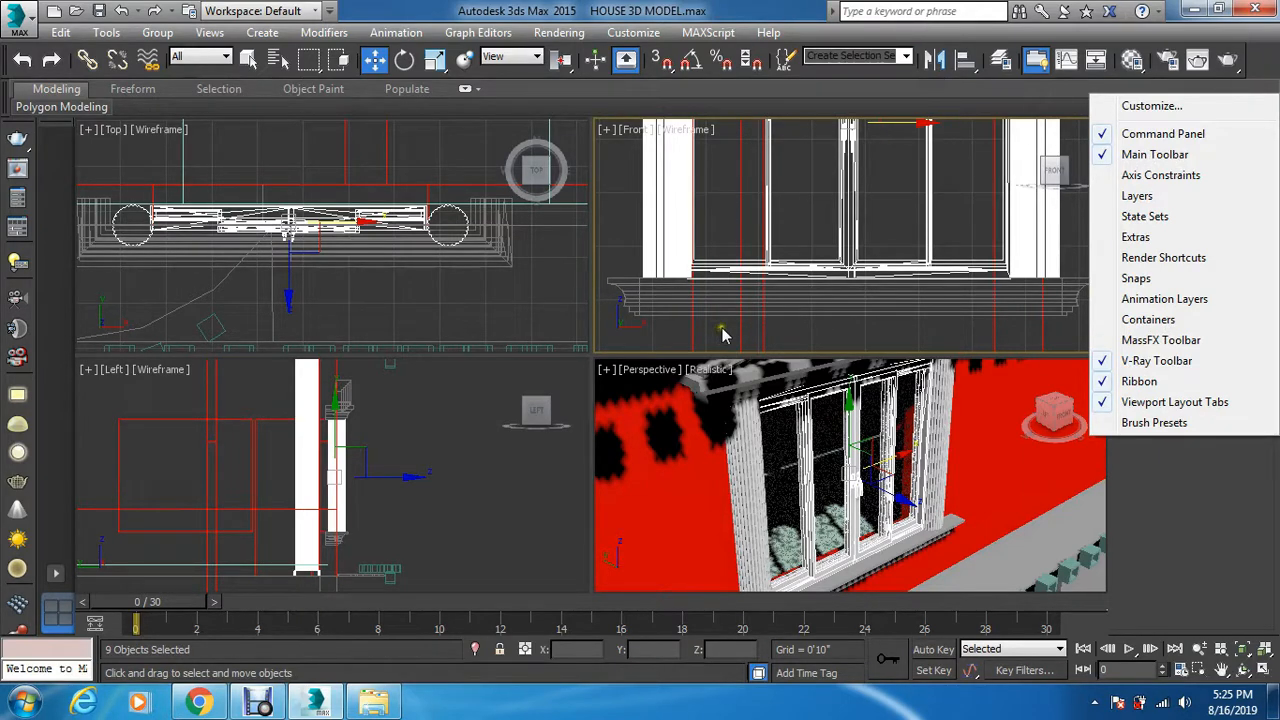
right_click(763, 222)
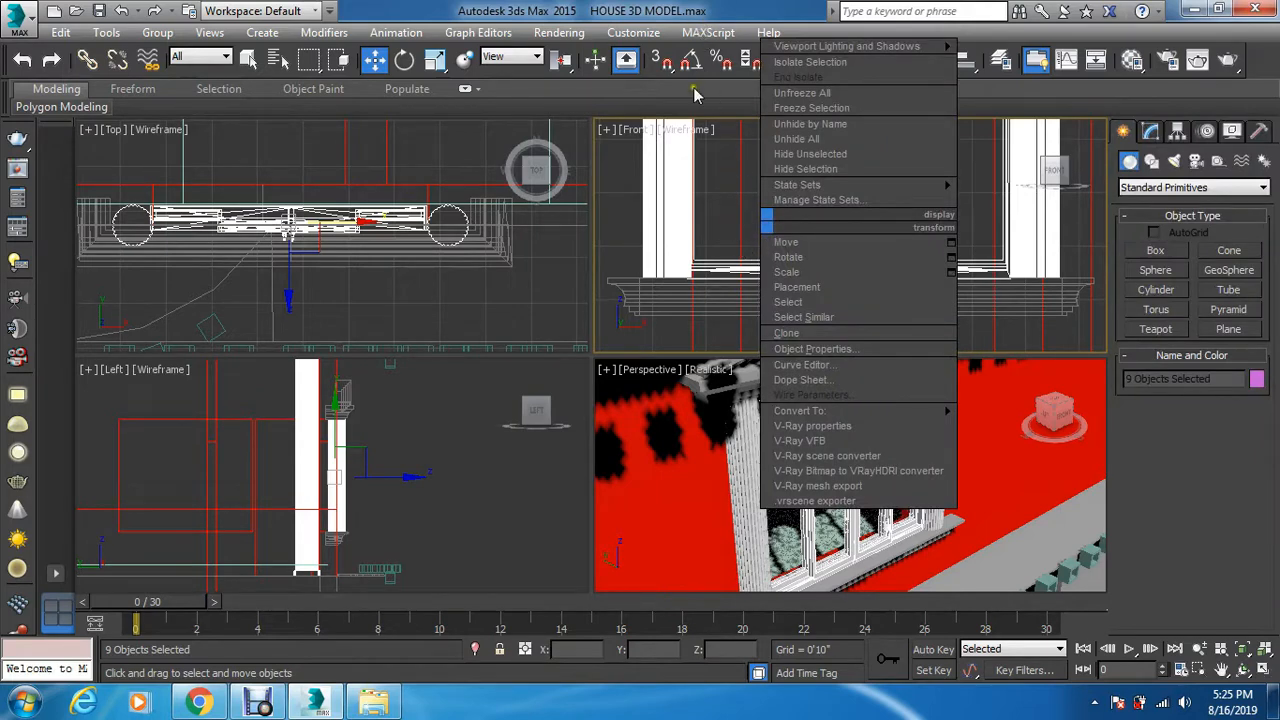
click(659, 331)
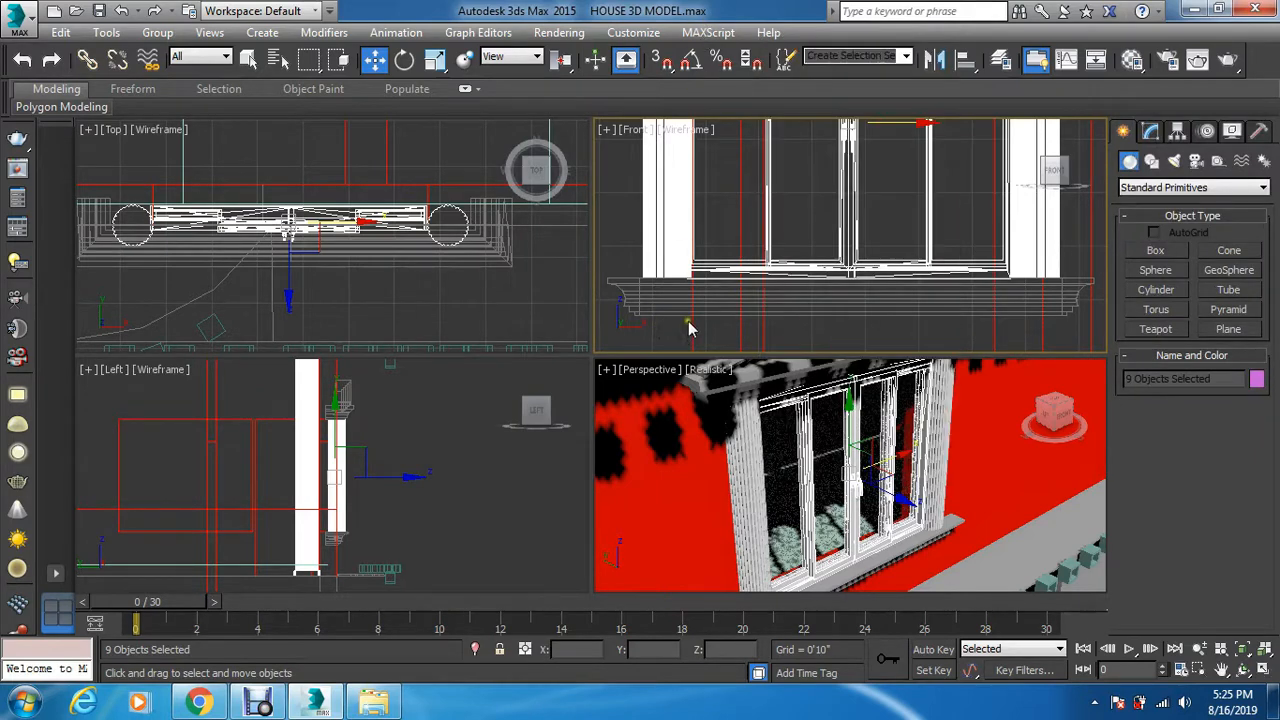
Scale the window slightly taller along its vertical axis in the Front view, bringing its top edge nearer the pediment
scroll(929, 288, up, 5)
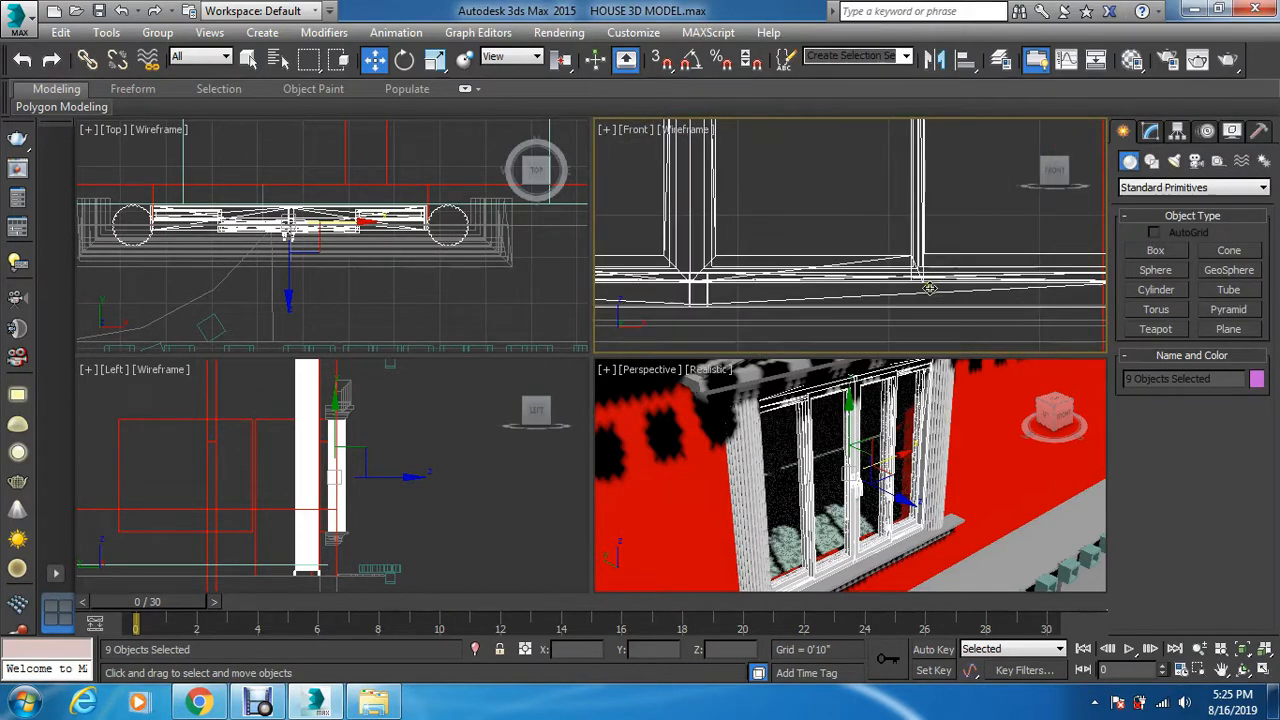
scroll(929, 288, down, 4)
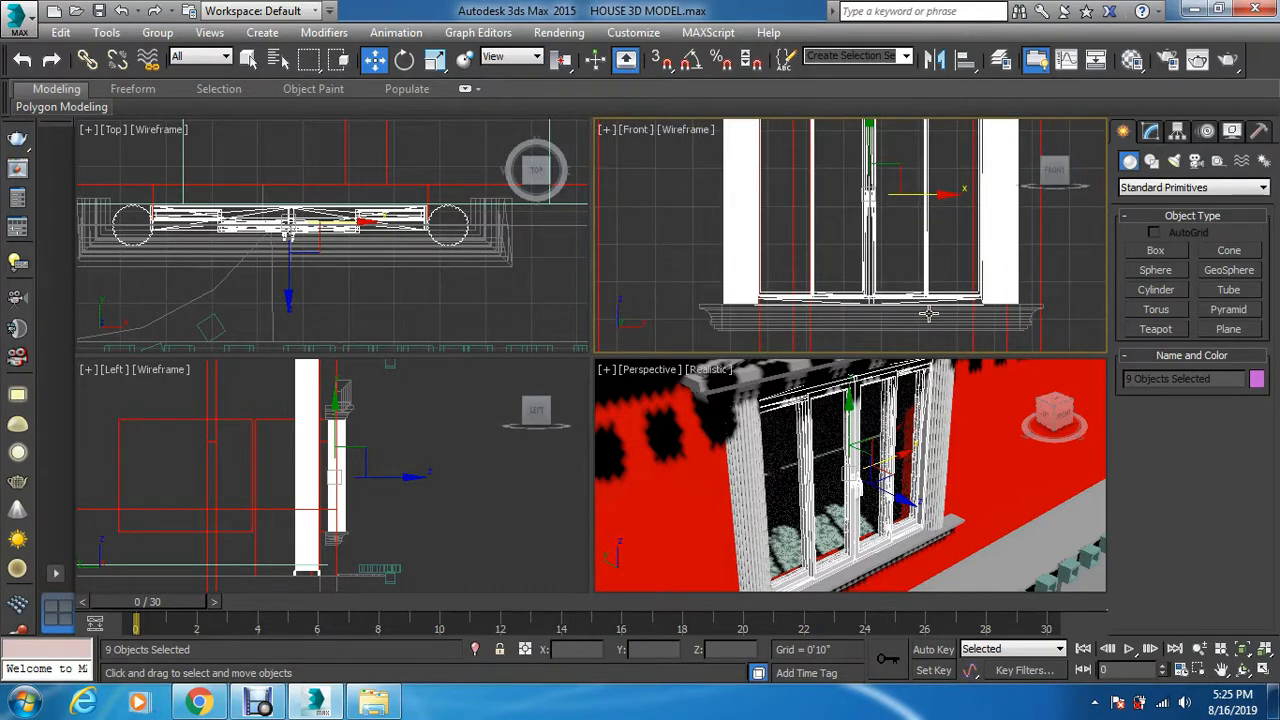
middle_drag(928, 262, 928, 294)
scroll(908, 218, down, 3)
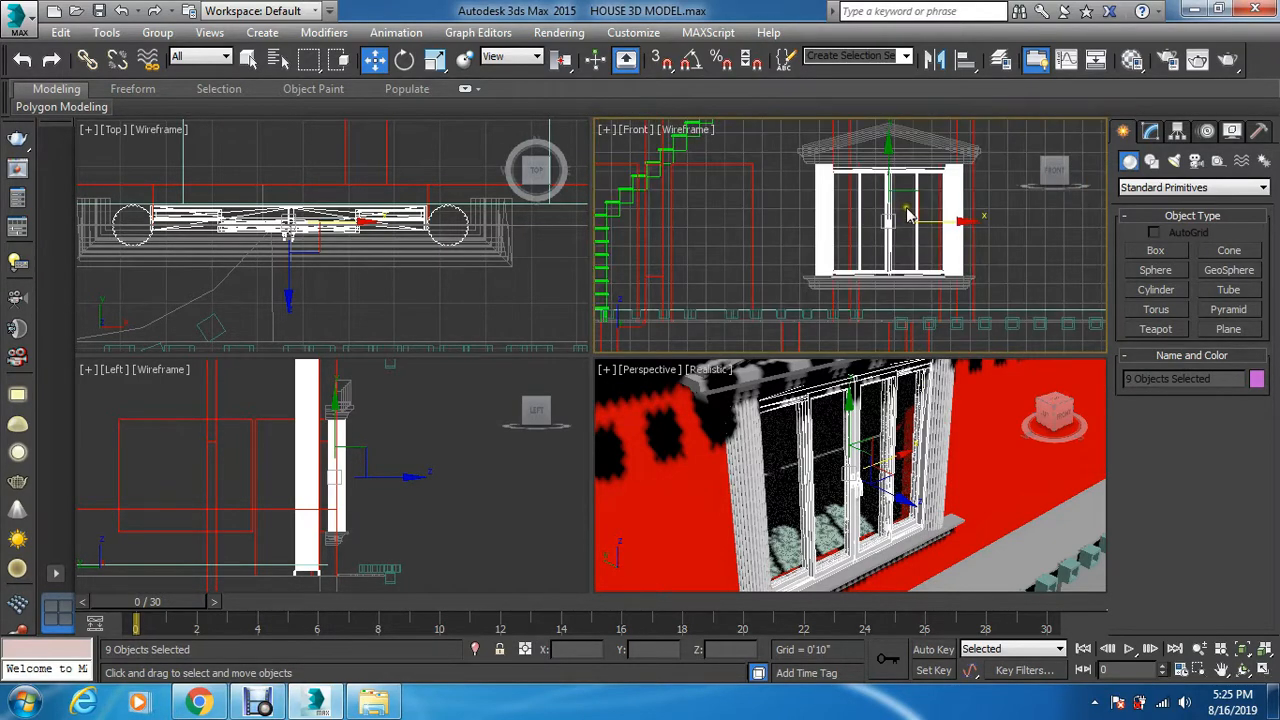
scroll(907, 206, up, 3)
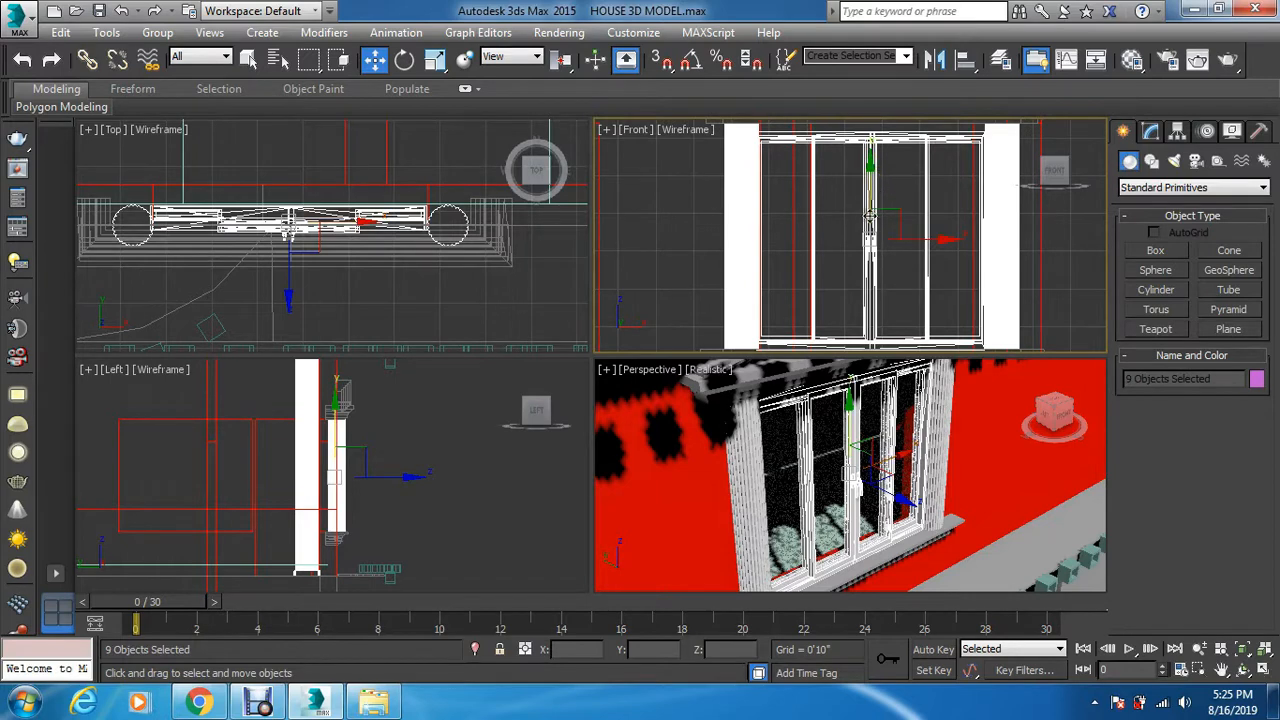
scroll(866, 192, up, 1)
scroll(855, 200, up, 1)
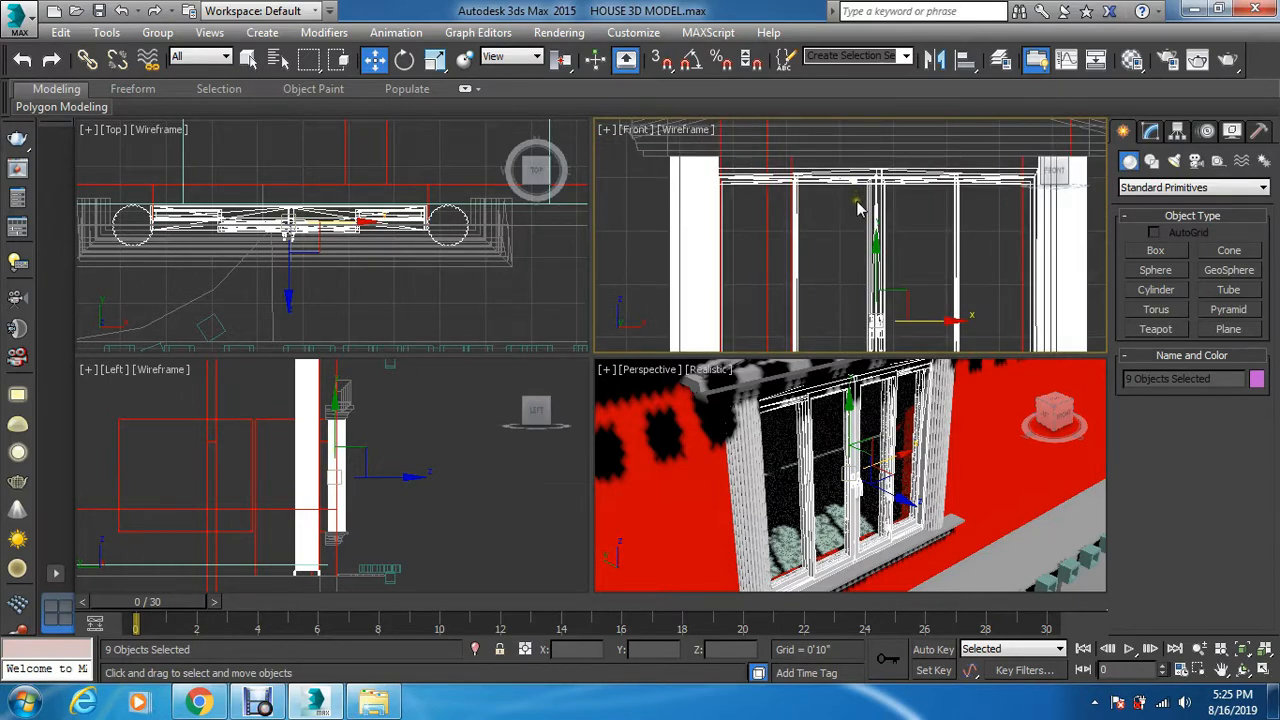
key(r)
drag(903, 263, 900, 257)
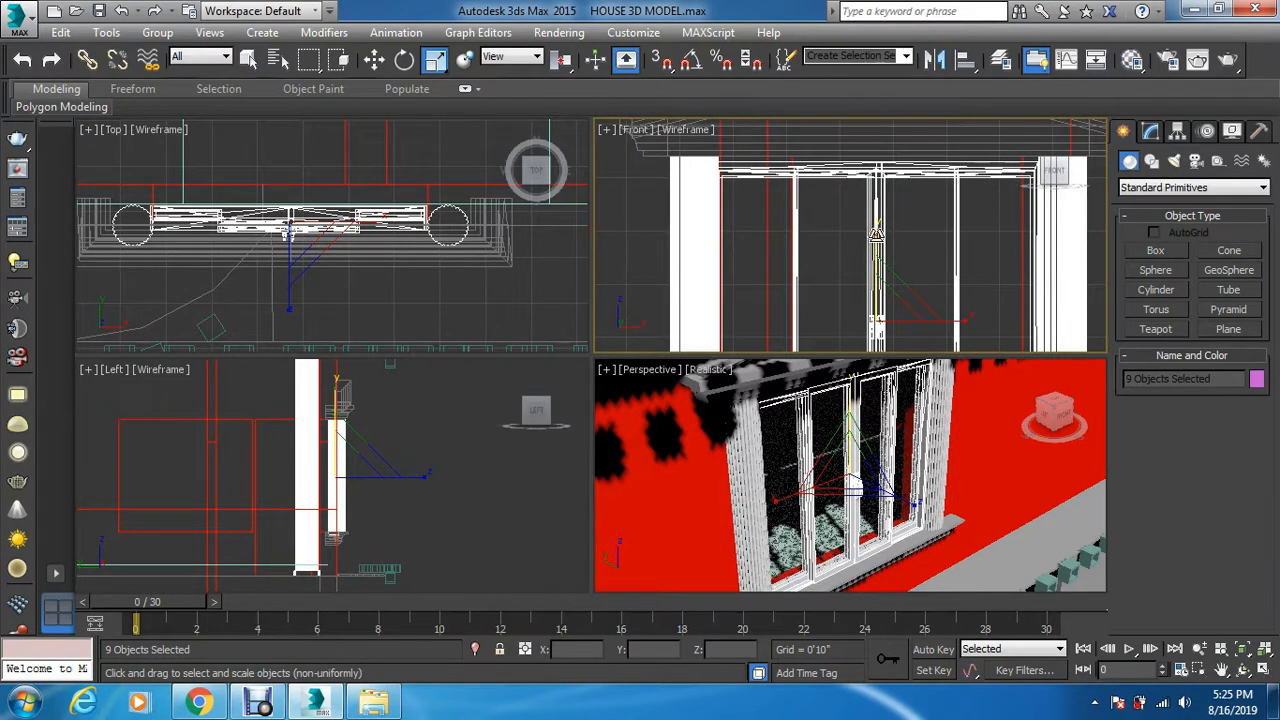
Move the window up slightly in the Front view and check its bottom edge against the sill
key(w)
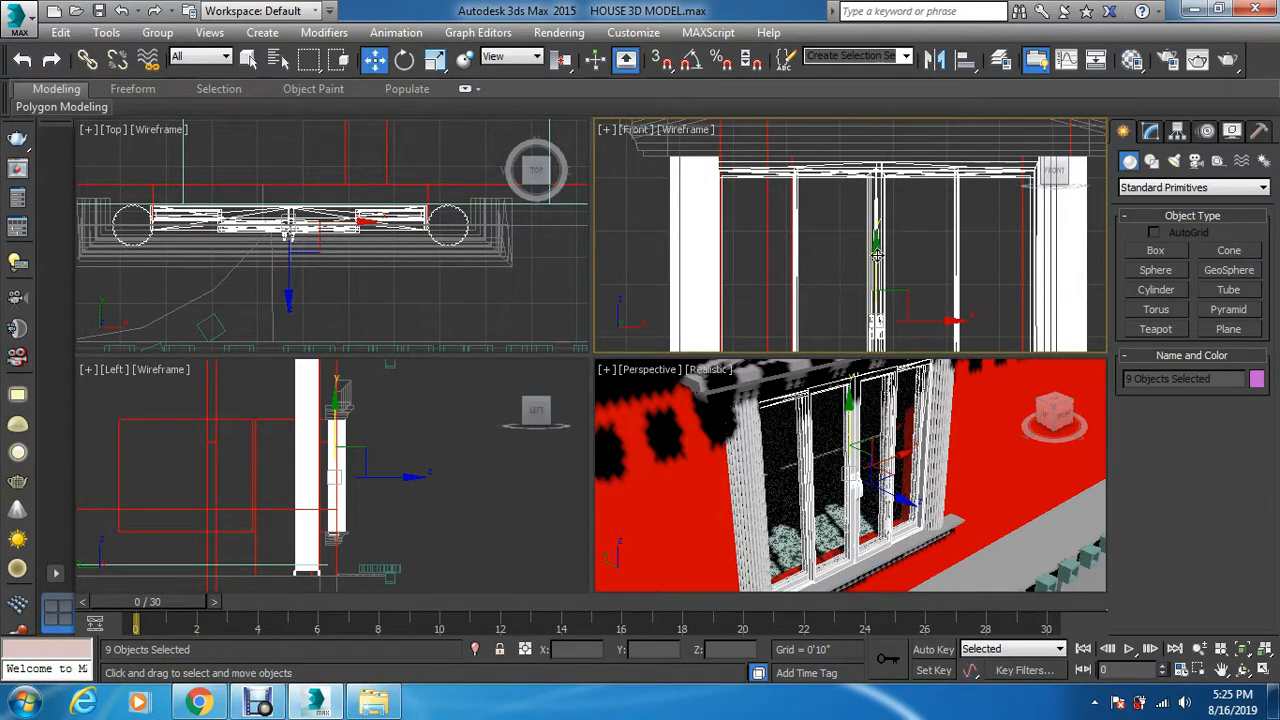
drag(877, 246, 876, 252)
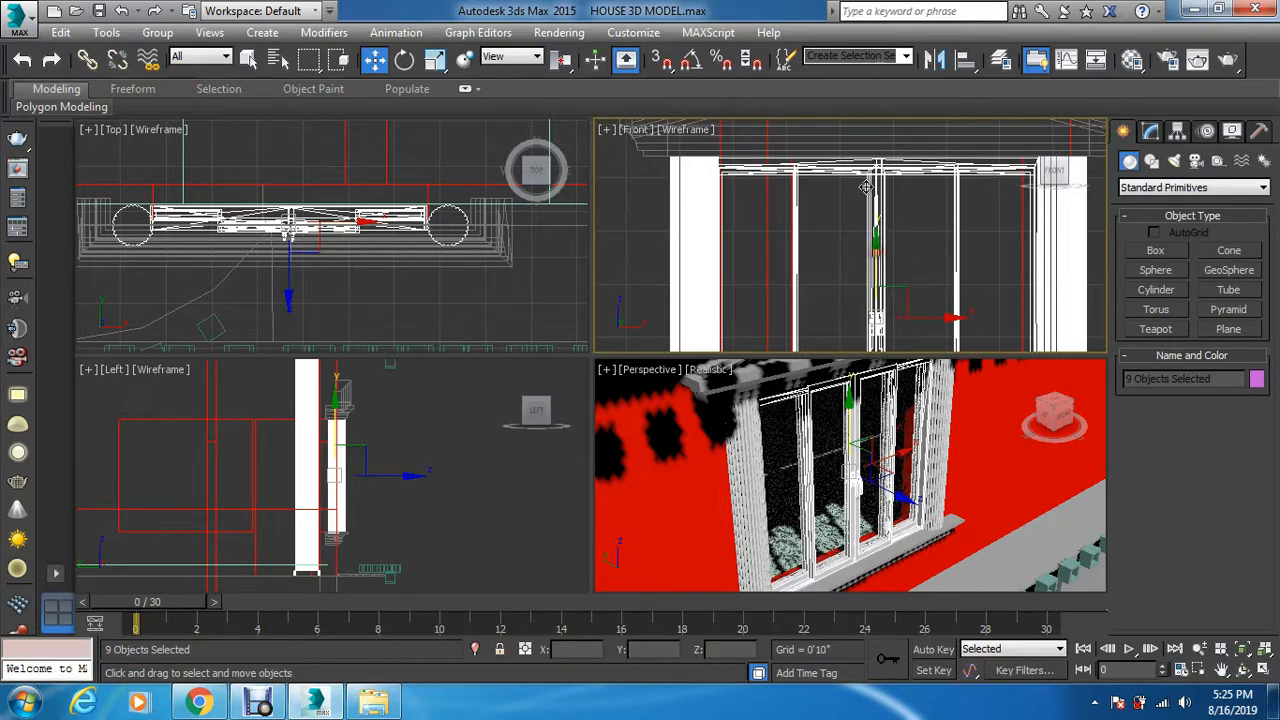
scroll(866, 188, down, 5)
scroll(872, 300, up, 6)
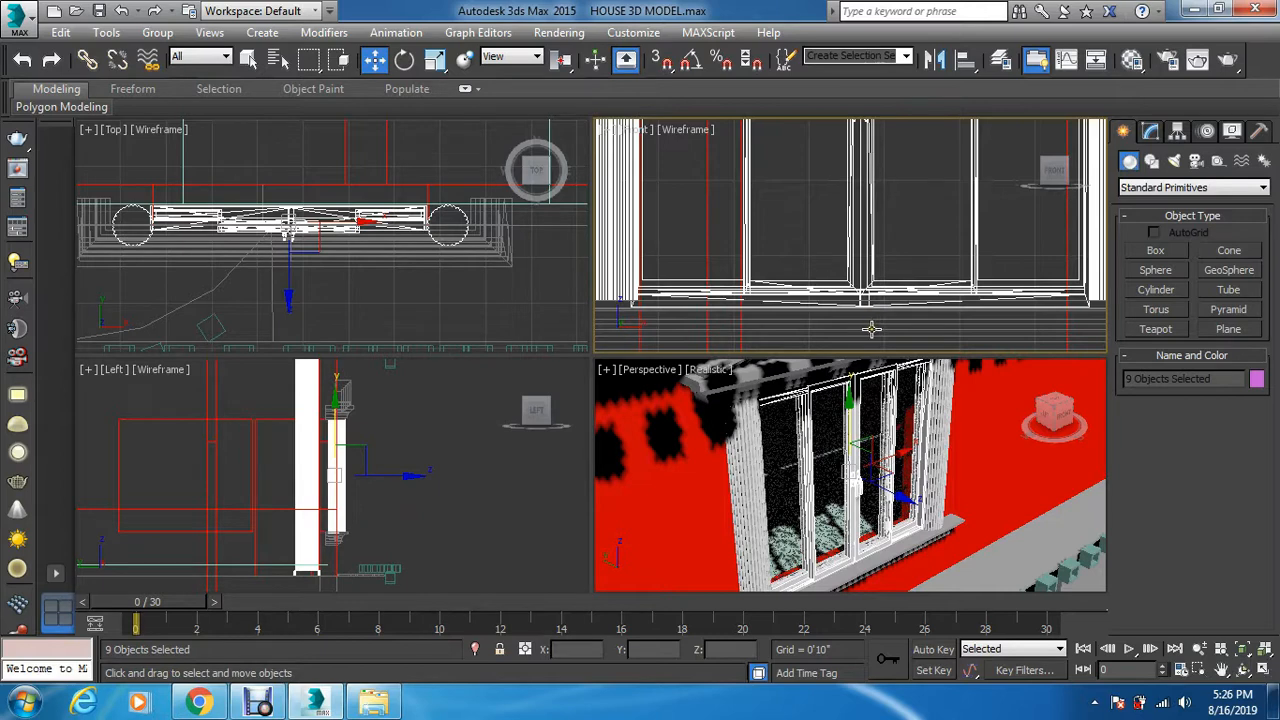
scroll(873, 322, down, 3)
scroll(872, 329, up, 2)
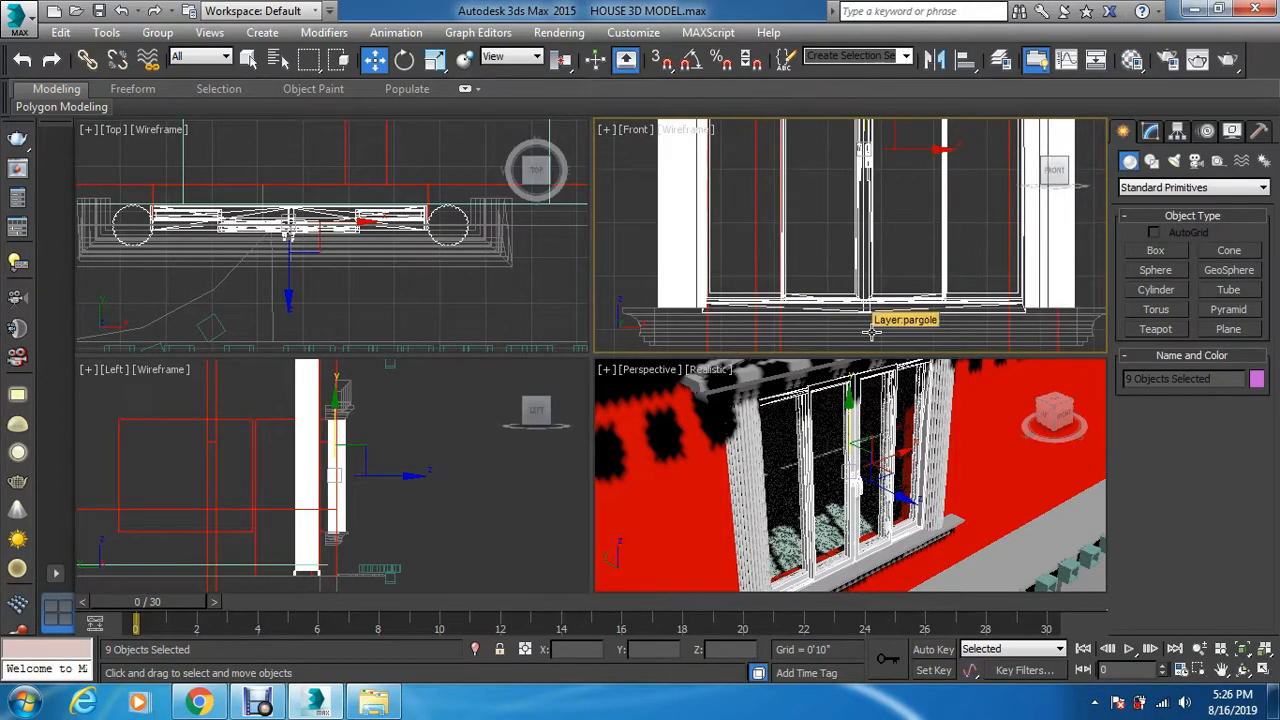
Reduce the window's height slightly in the Front view so its bottom edge no longer overlaps the sill
key(r)
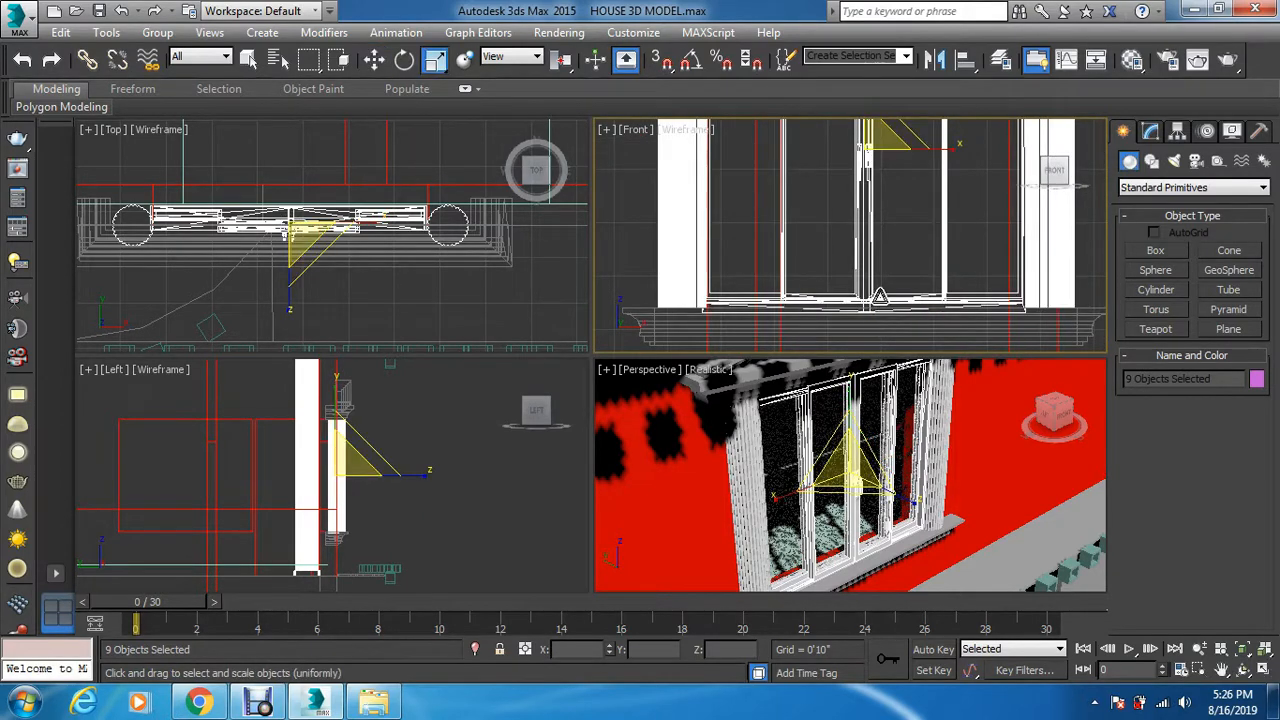
scroll(876, 298, down, 2)
scroll(876, 298, up, 2)
scroll(875, 298, down, 2)
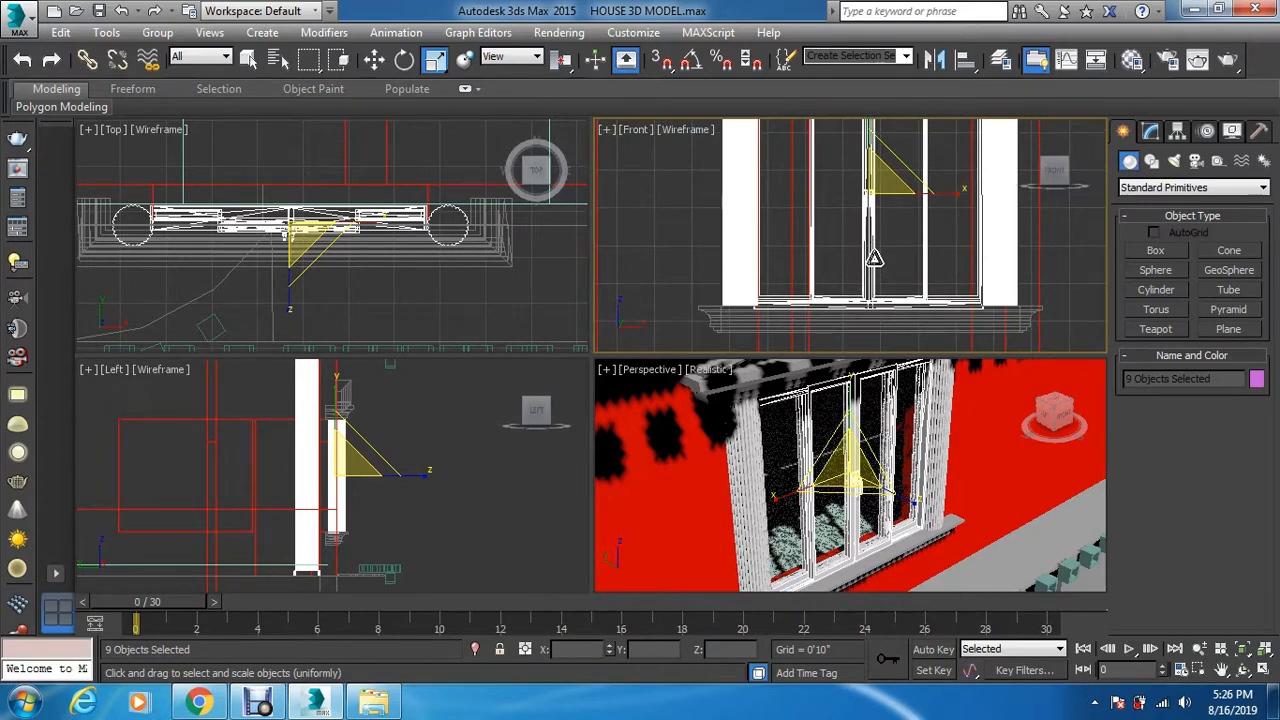
scroll(868, 230, down, 3)
scroll(870, 160, up, 2)
drag(867, 163, 867, 166)
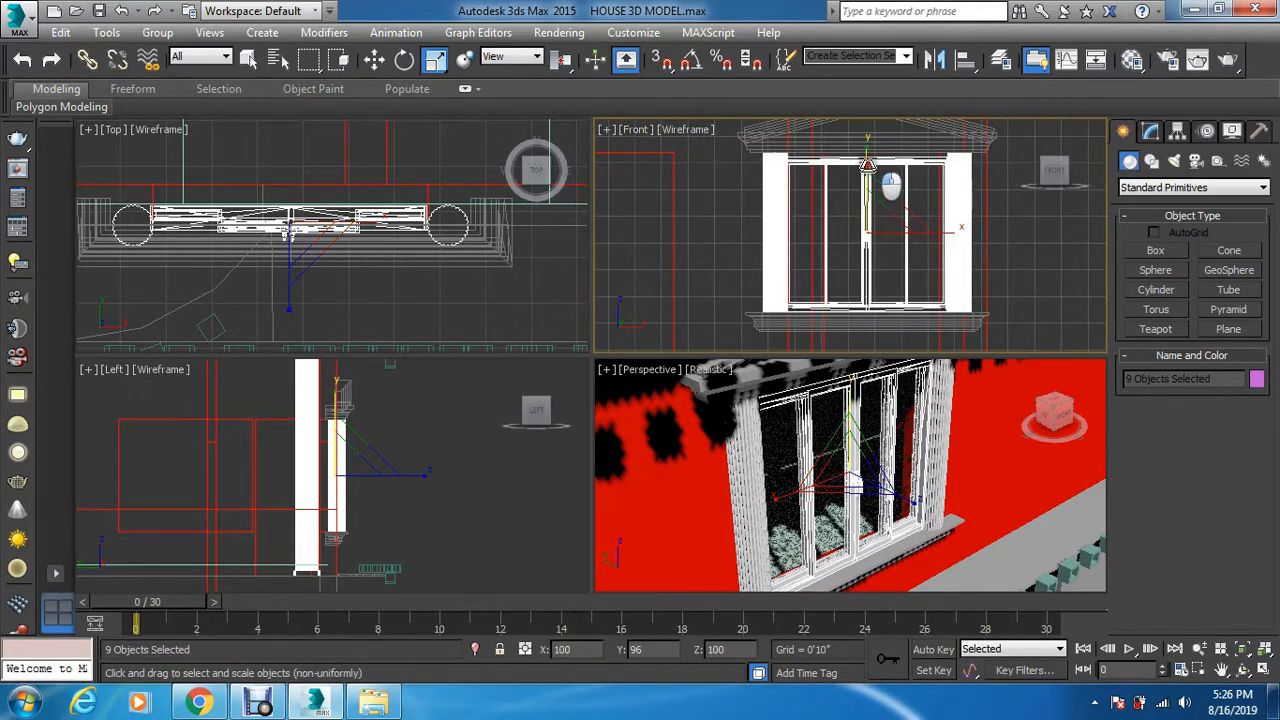
Examine the window's top and bottom edges against the pediment and the sill in the Front view
scroll(905, 300, up, 4)
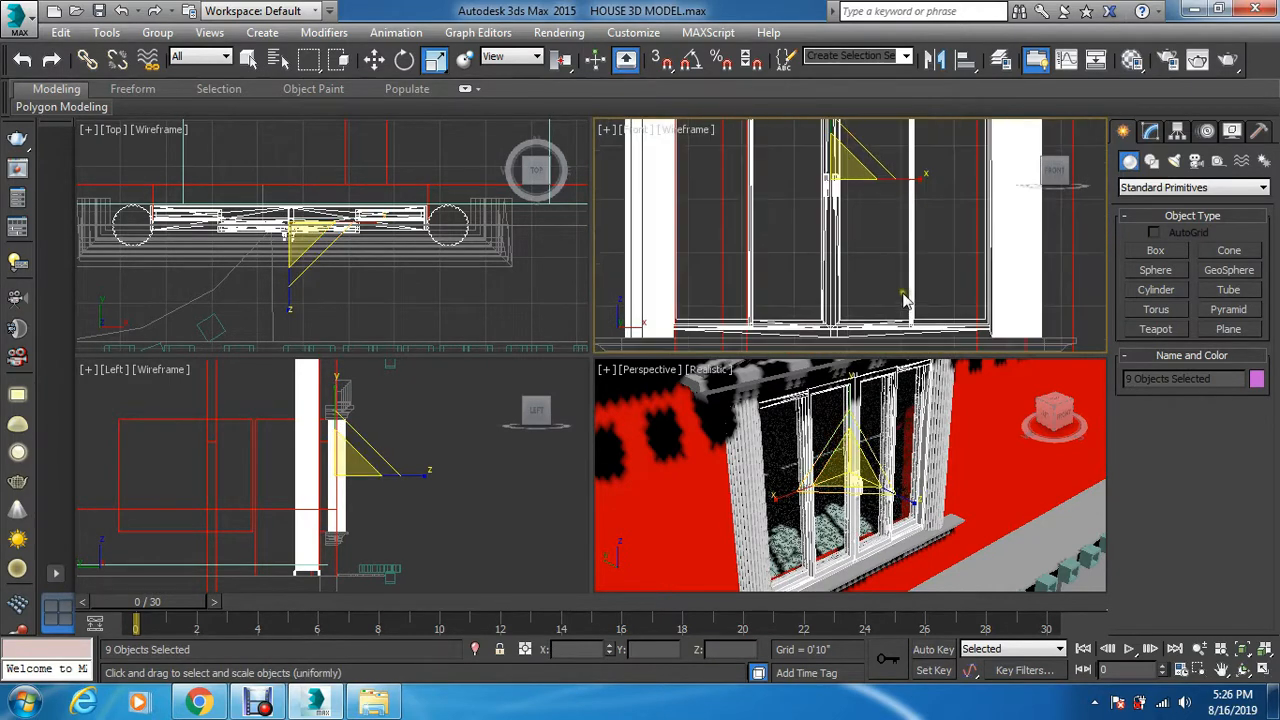
scroll(905, 297, down, 3)
scroll(891, 202, up, 4)
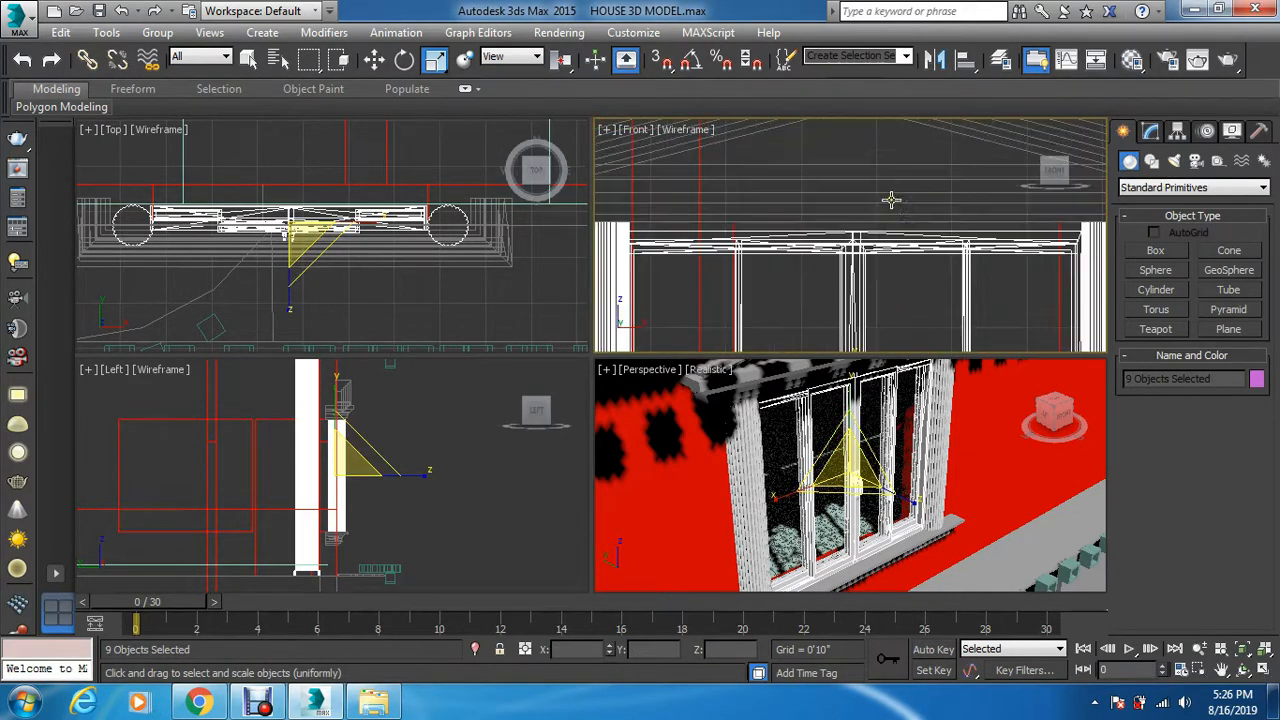
scroll(891, 203, down, 3)
scroll(890, 290, down, 3)
scroll(890, 300, up, 4)
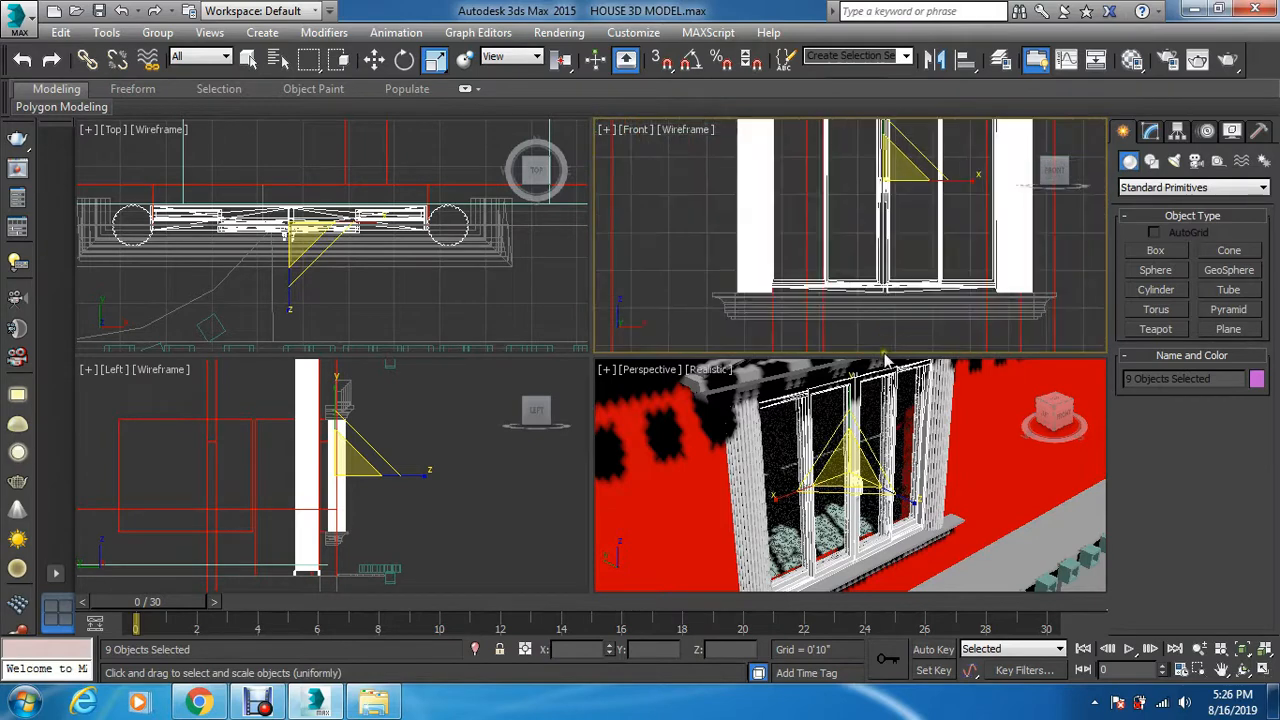
scroll(883, 320, up, 4)
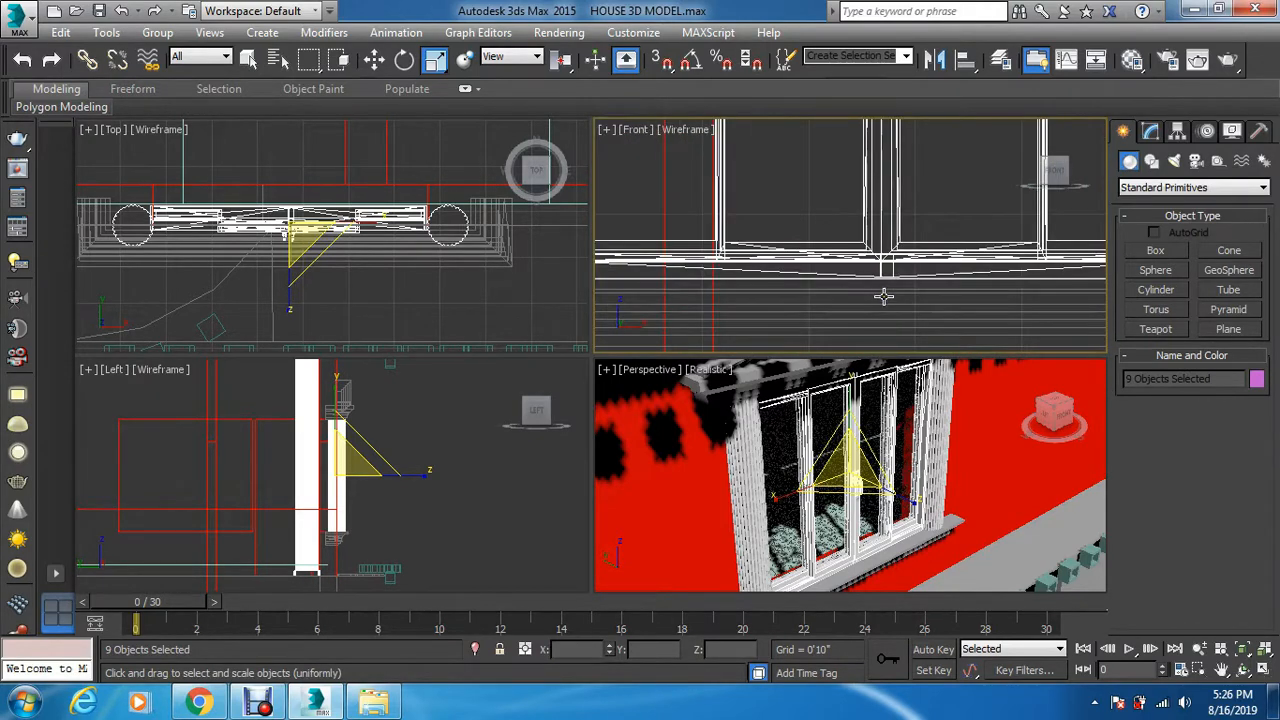
scroll(884, 304, down, 1)
scroll(884, 304, up, 1)
scroll(884, 300, down, 5)
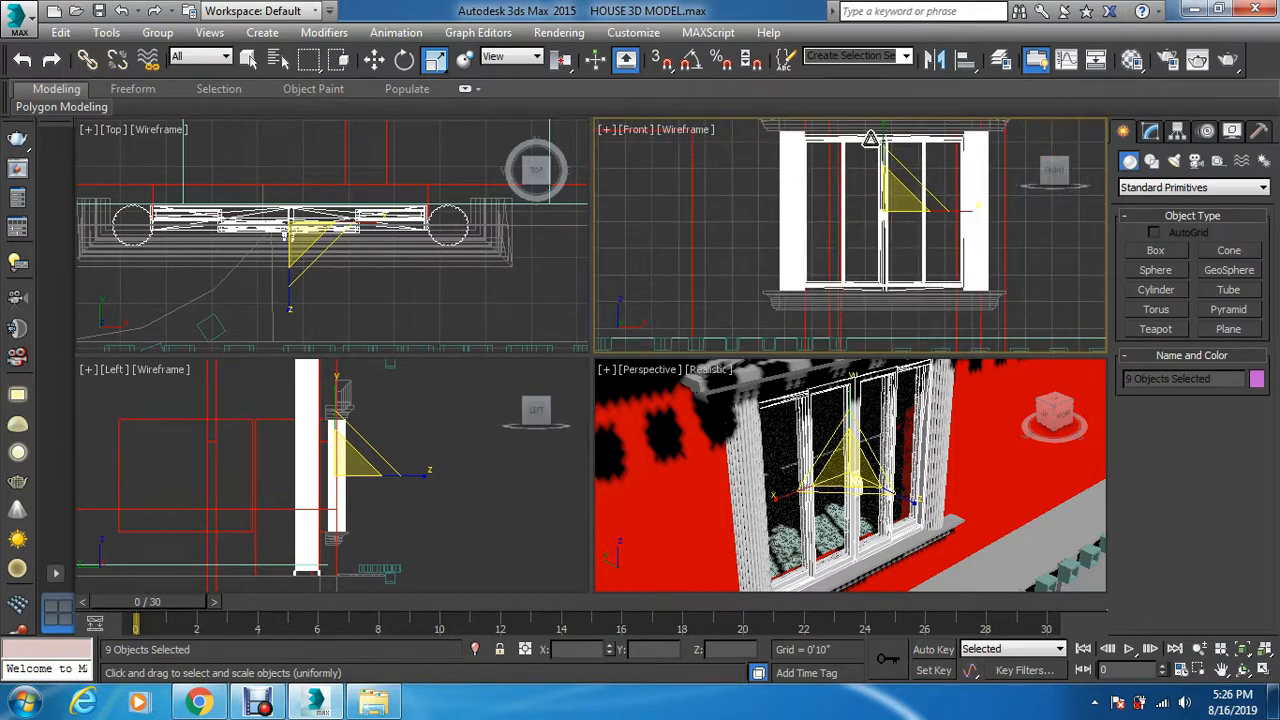
Fine-tune the window's height and nudge it up slightly in the Front view to fit between pediment and sill
click(882, 136)
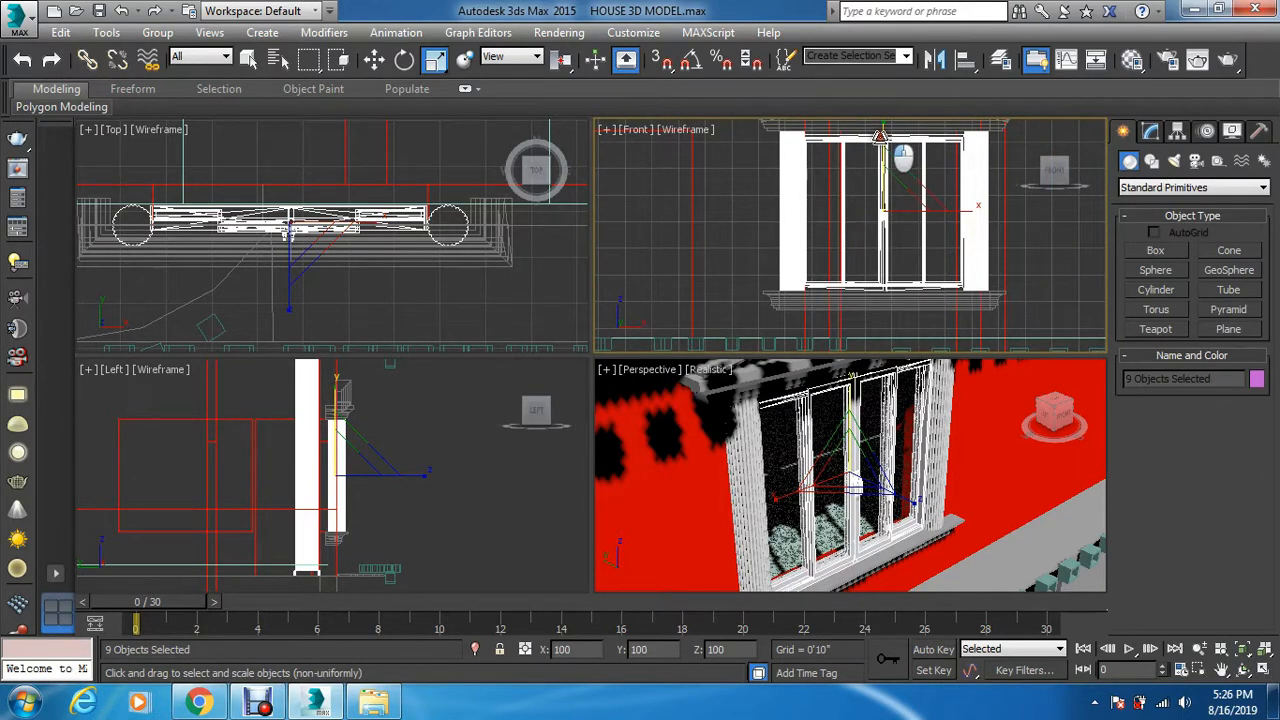
drag(880, 136, 881, 138)
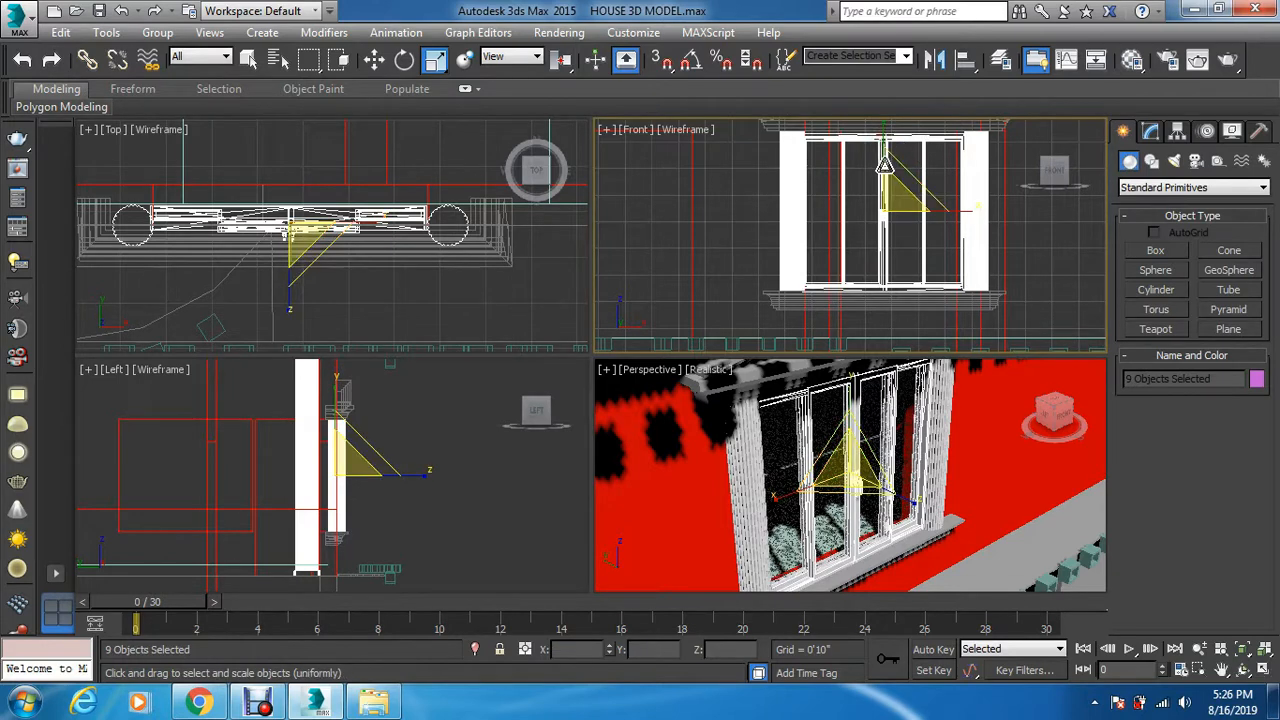
key(w)
scroll(880, 140, up, 4)
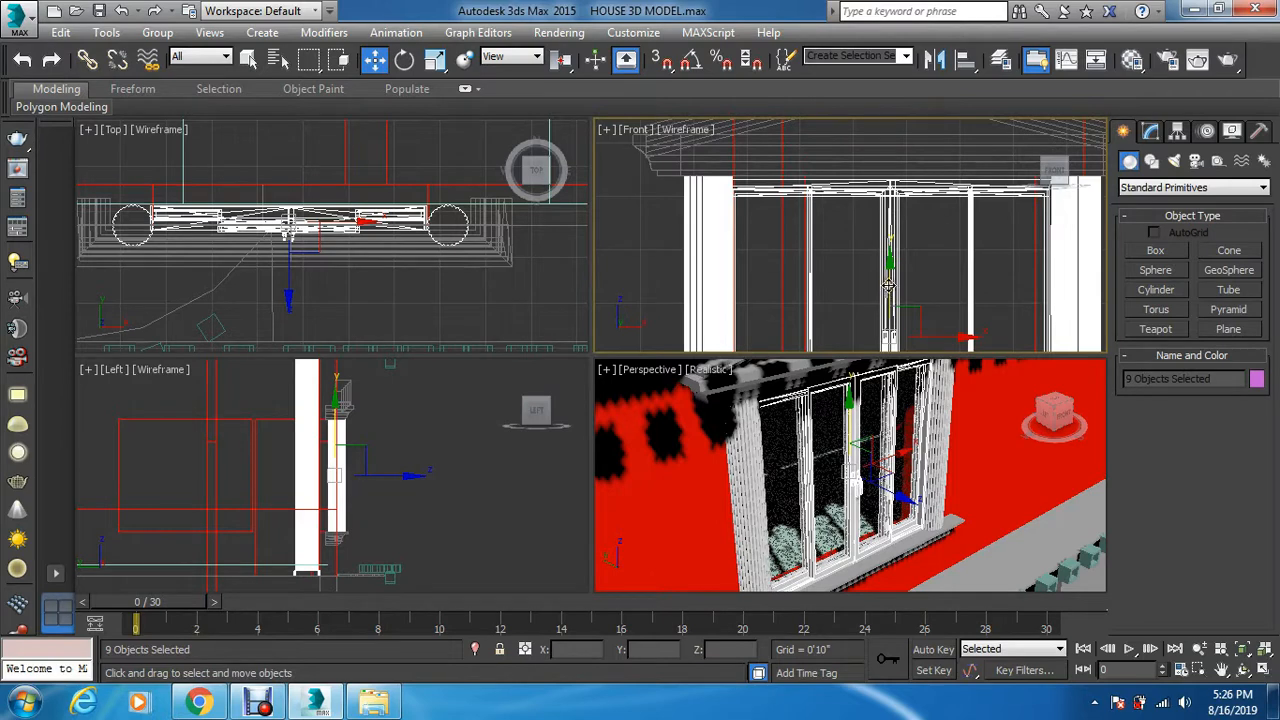
drag(888, 285, 890, 281)
scroll(838, 170, down, 4)
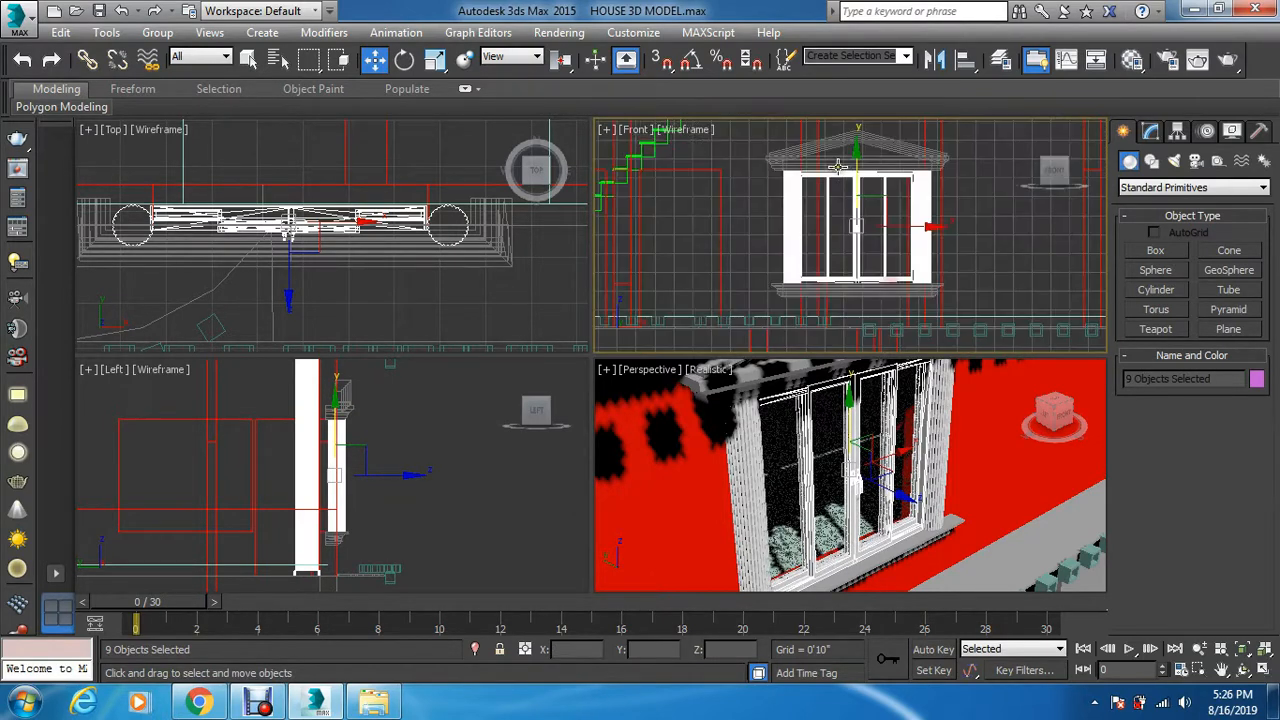
scroll(855, 268, up, 3)
scroll(911, 182, up, 2)
scroll(911, 182, up, 2)
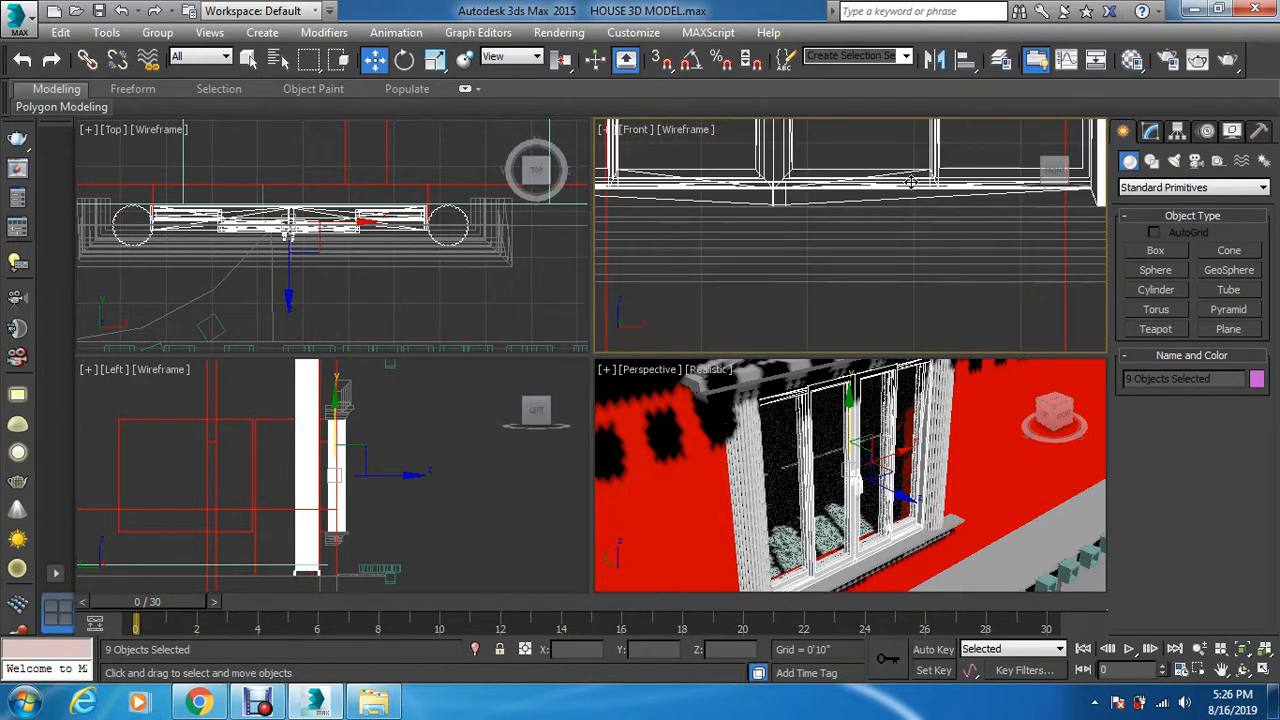
Clone the window straight down to the ground floor in the Left view as one independent copy
scroll(911, 182, down, 4)
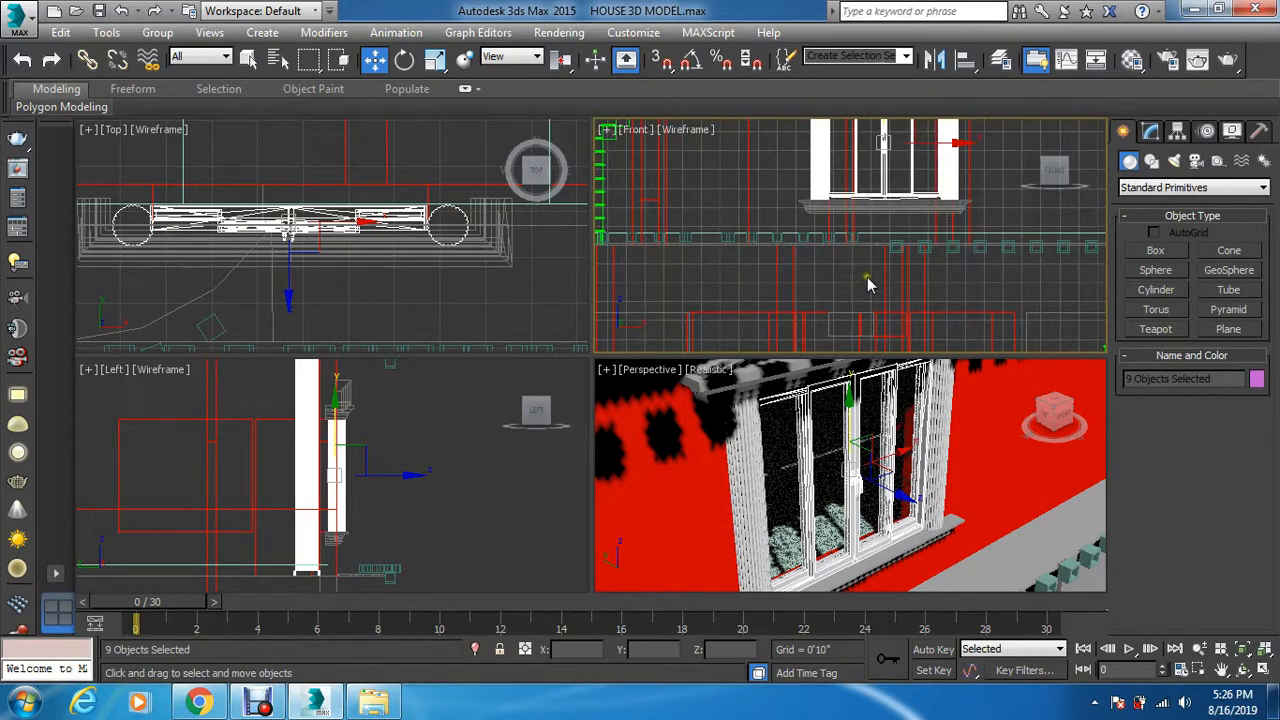
scroll(843, 252, down, 6)
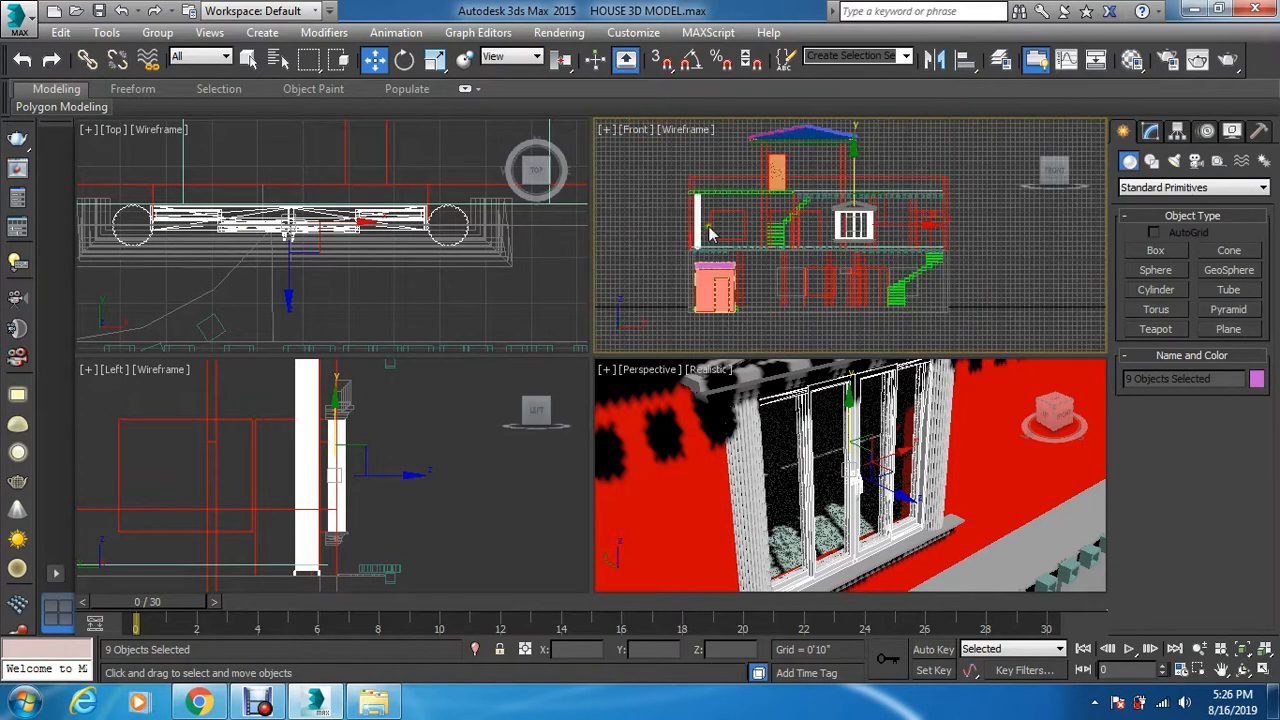
right_click(480, 300)
scroll(367, 454, down, 6)
right_click(395, 420)
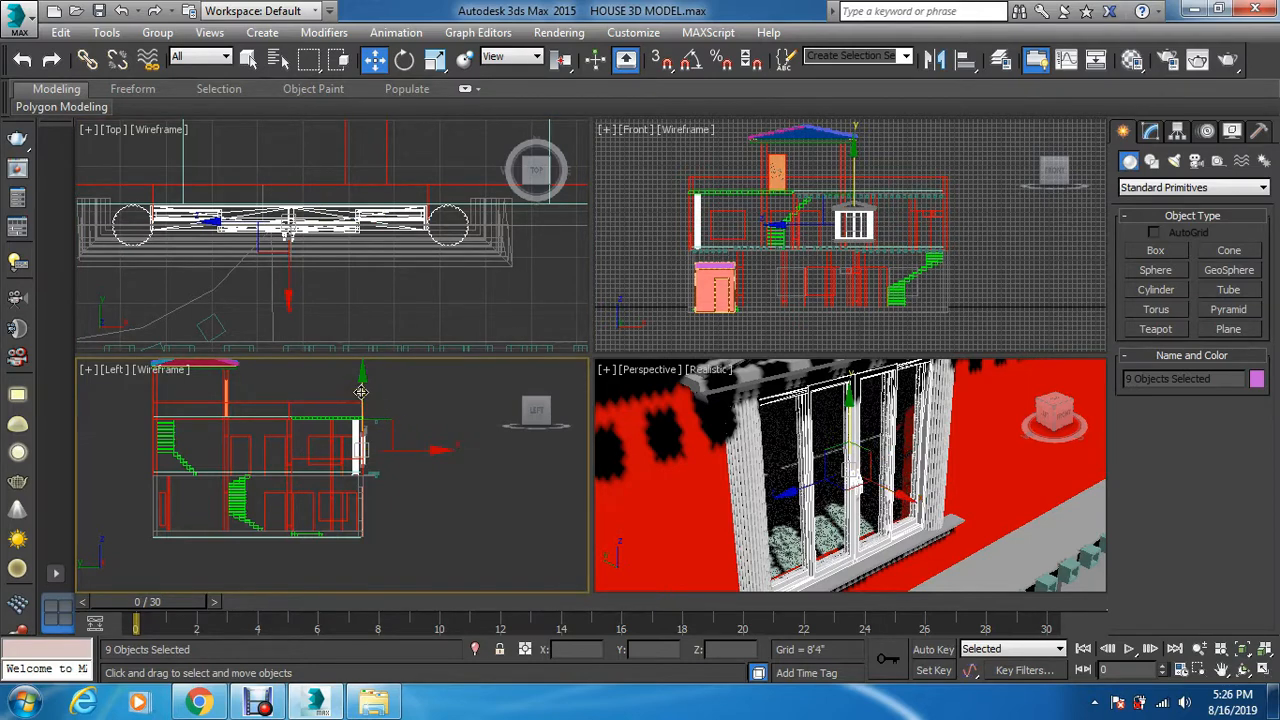
drag(361, 391, 374, 452)
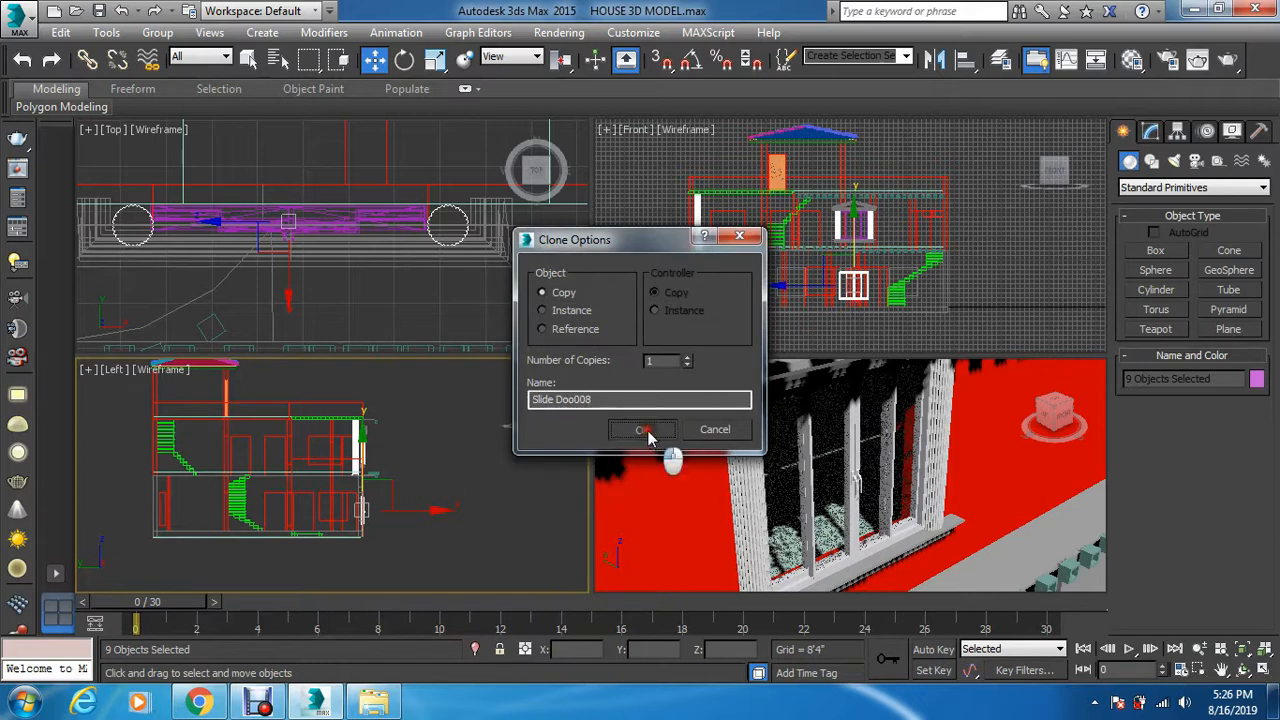
click(645, 431)
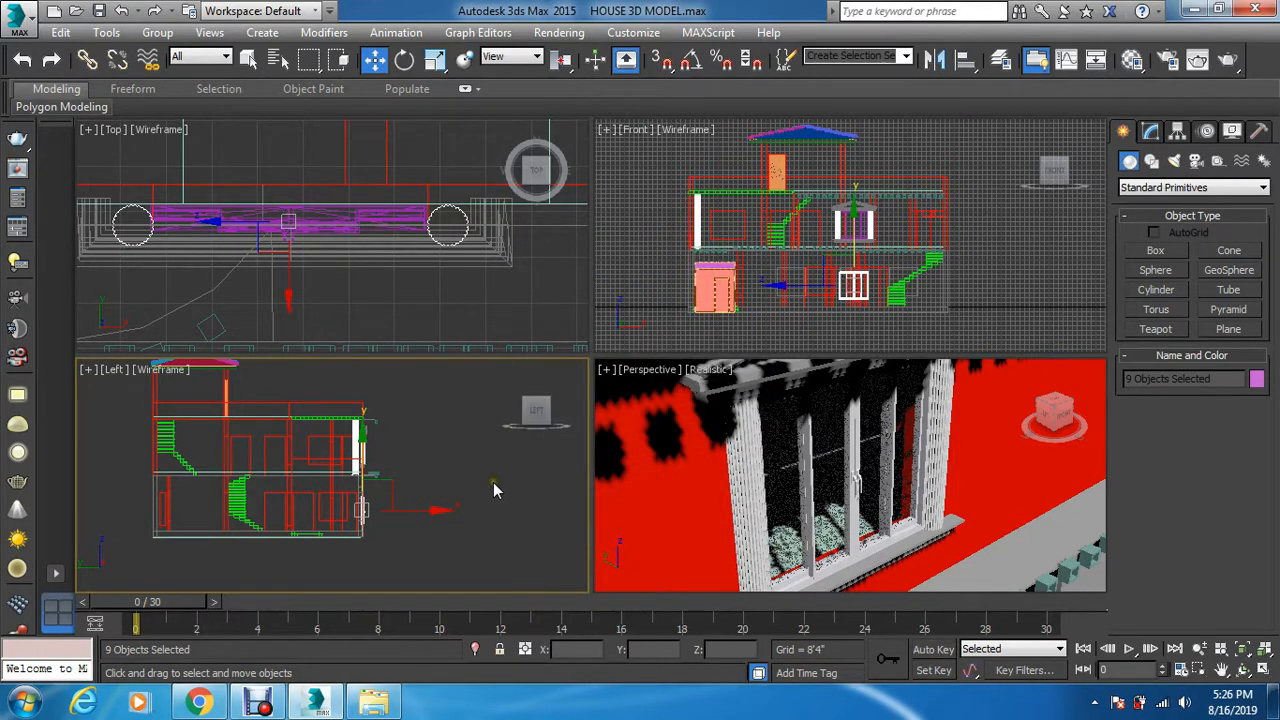
Raise the ground-floor window copy slightly and shift it back into the front wall in the Left view
key(z)
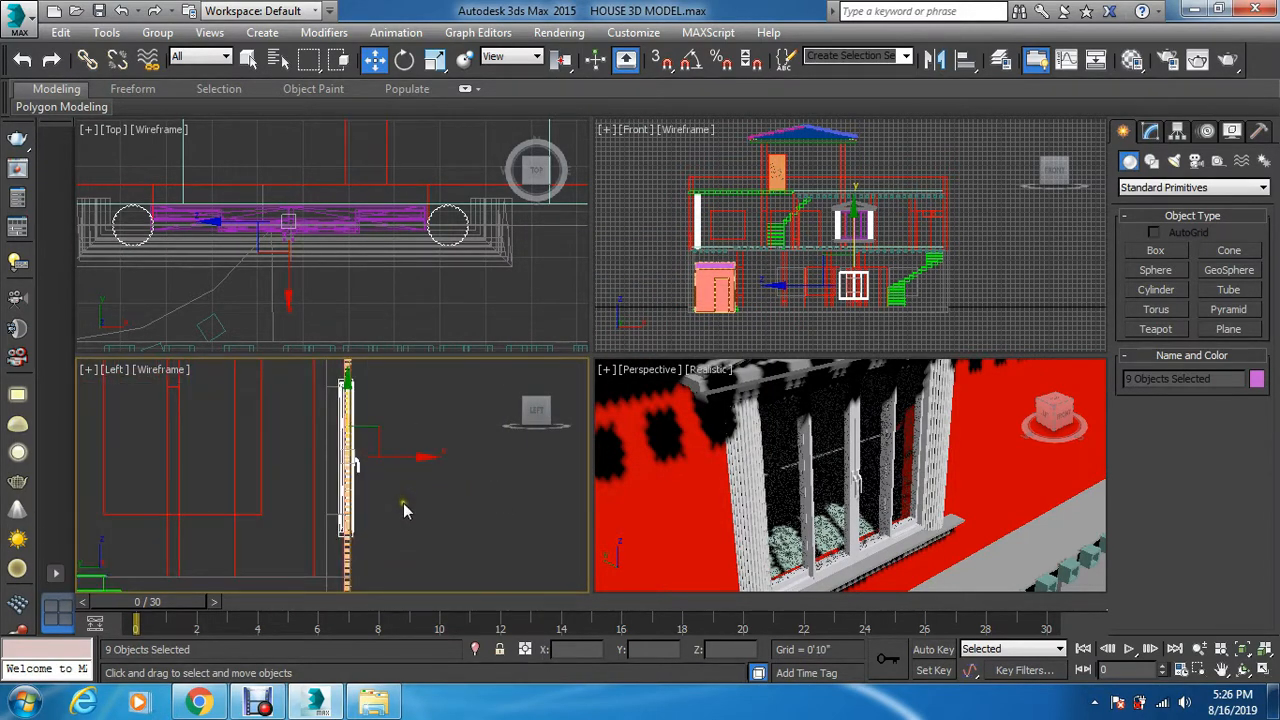
scroll(442, 521, down, 2)
scroll(416, 497, up, 1)
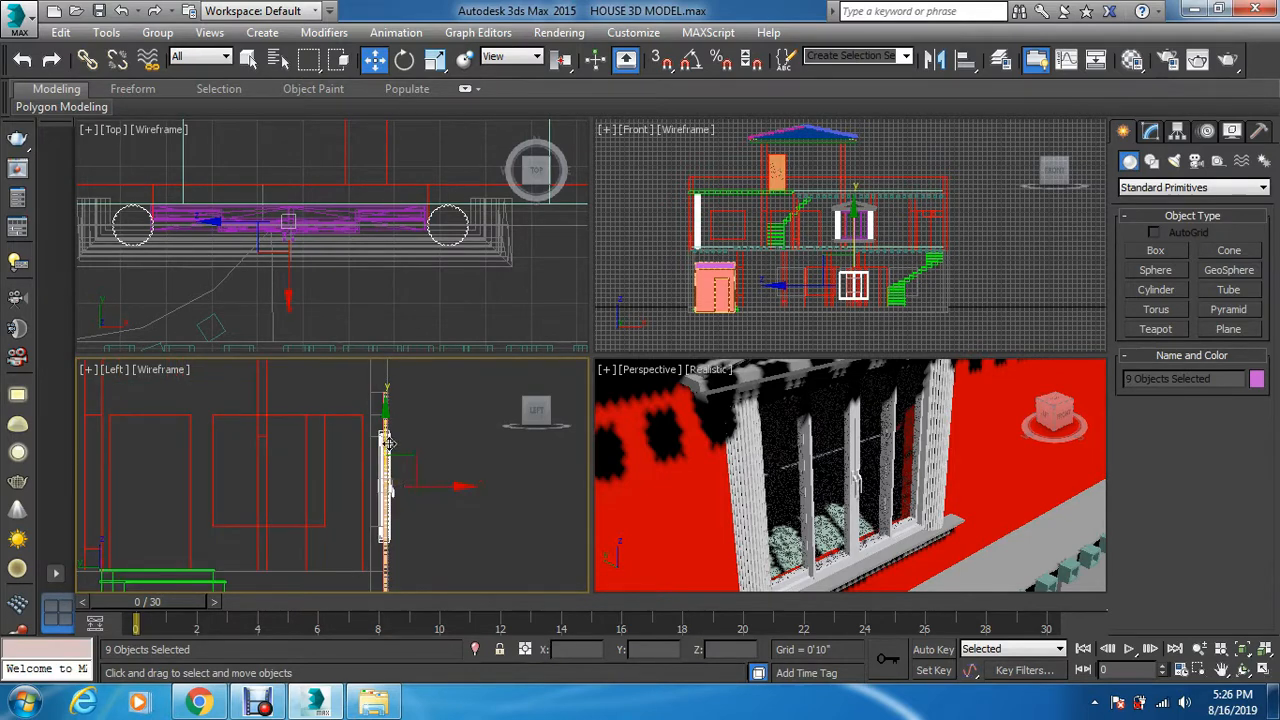
scroll(379, 410, up, 1)
drag(391, 466, 391, 443)
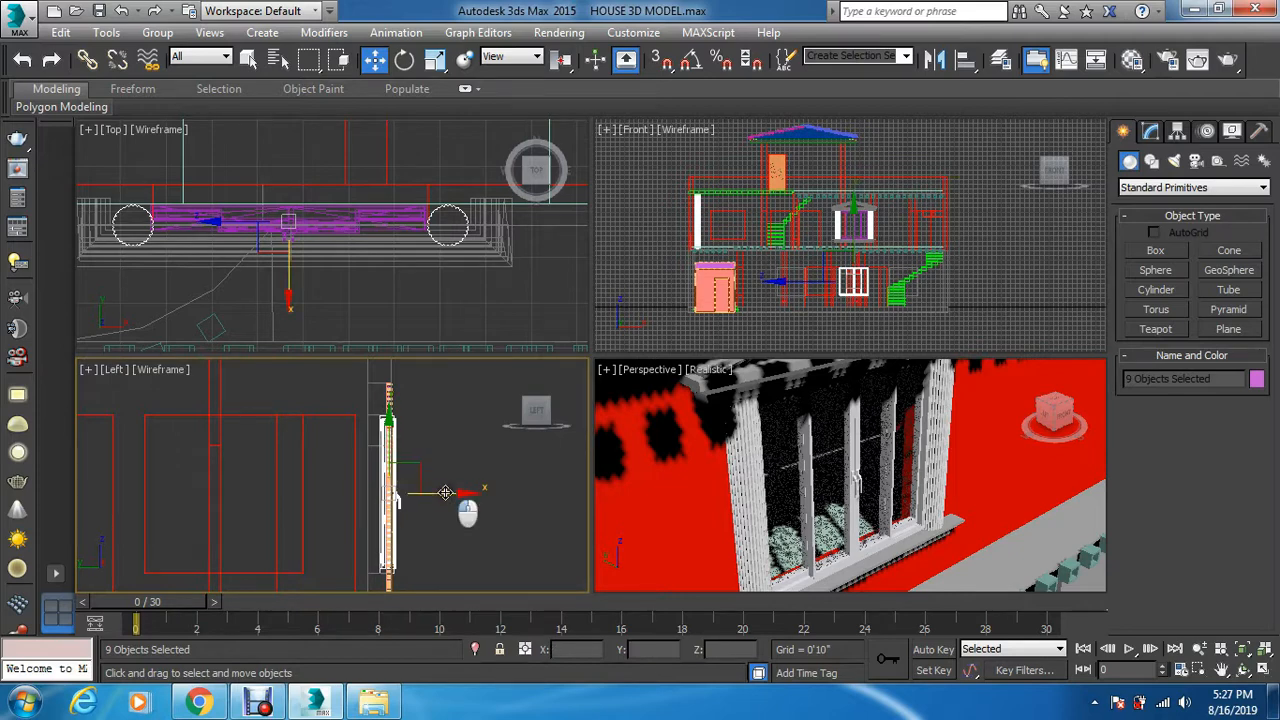
drag(443, 494, 434, 483)
Compare the depth of the ground-floor copy with the first-floor window and the wall in the Left view
scroll(437, 424, down, 6)
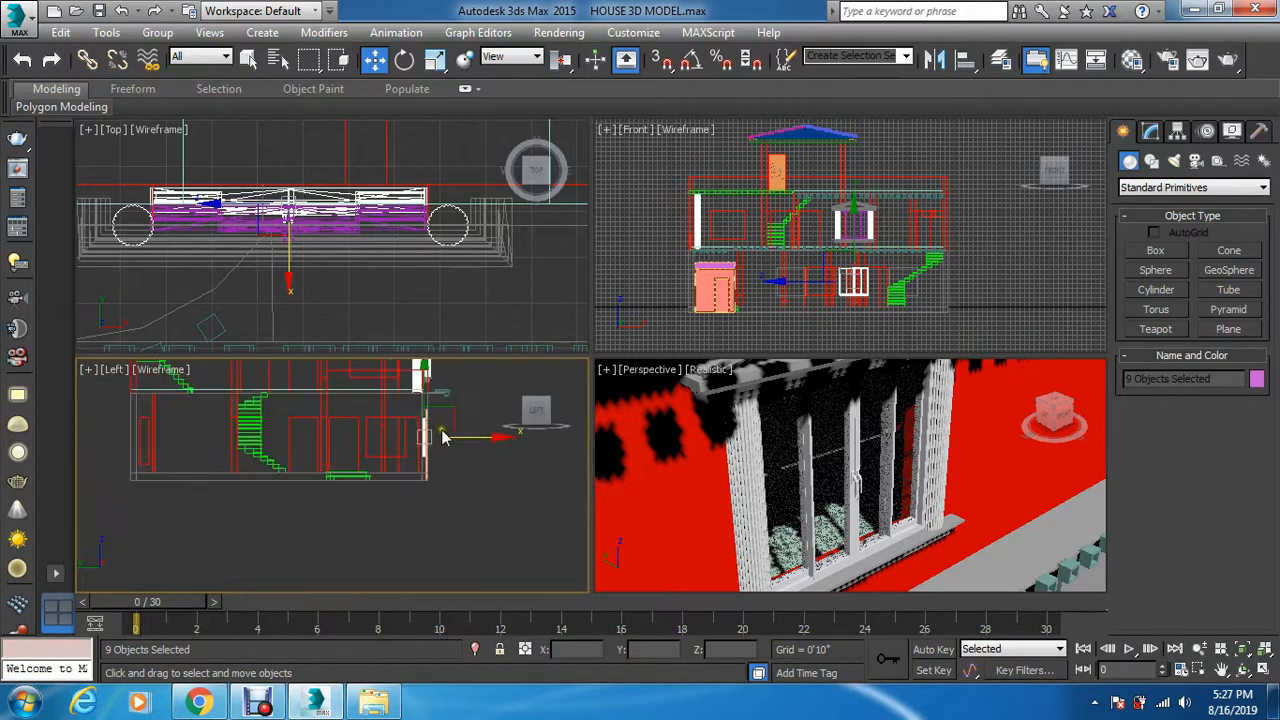
scroll(440, 390, up, 5)
scroll(437, 377, down, 1)
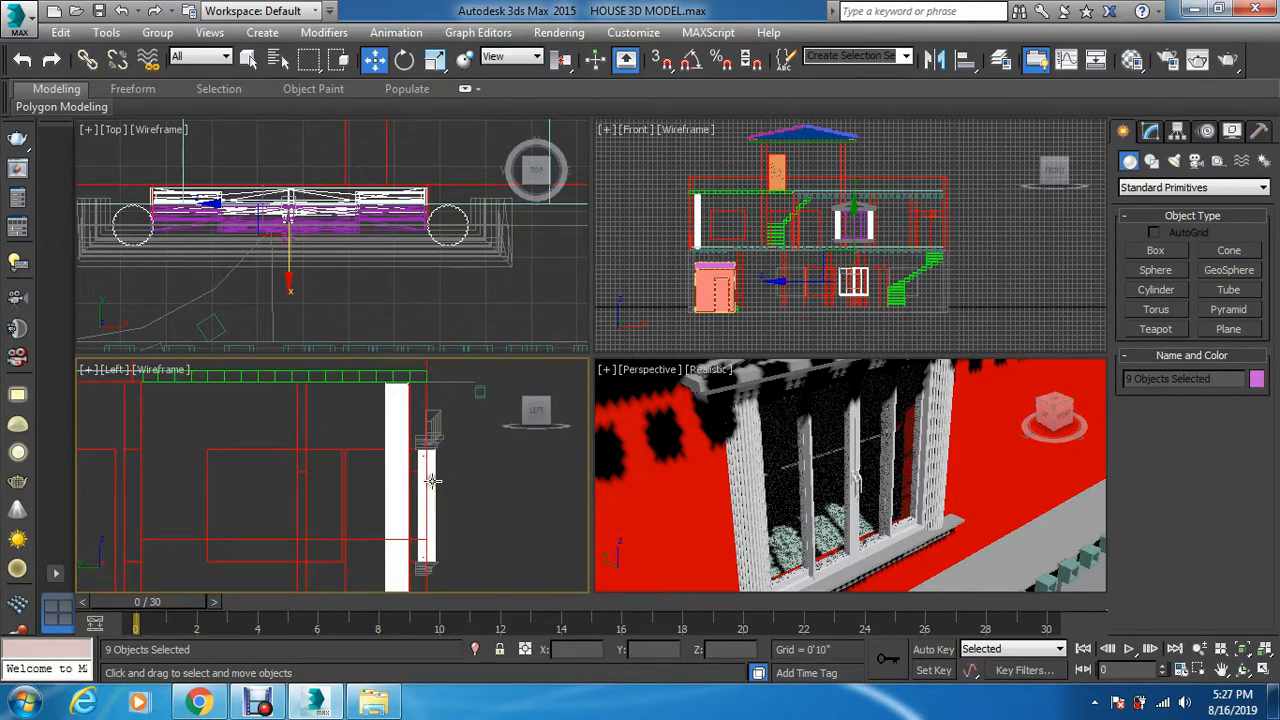
scroll(432, 481, up, 3)
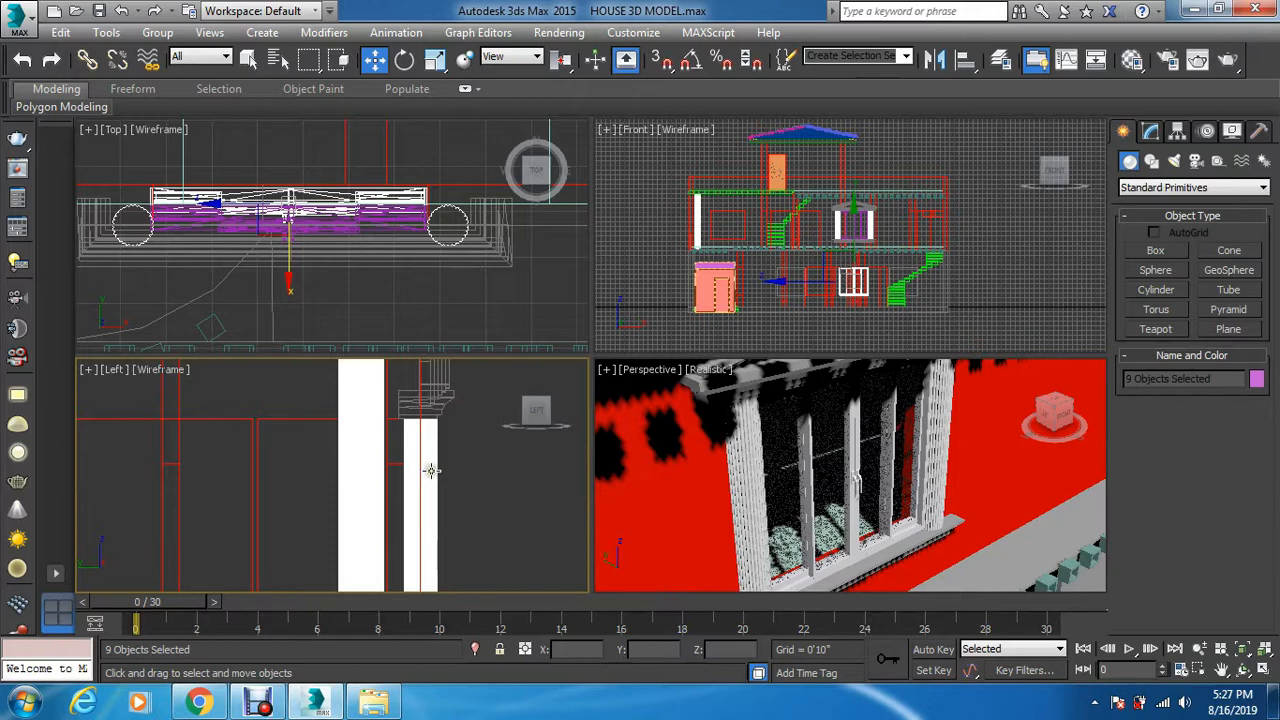
scroll(431, 470, down, 4)
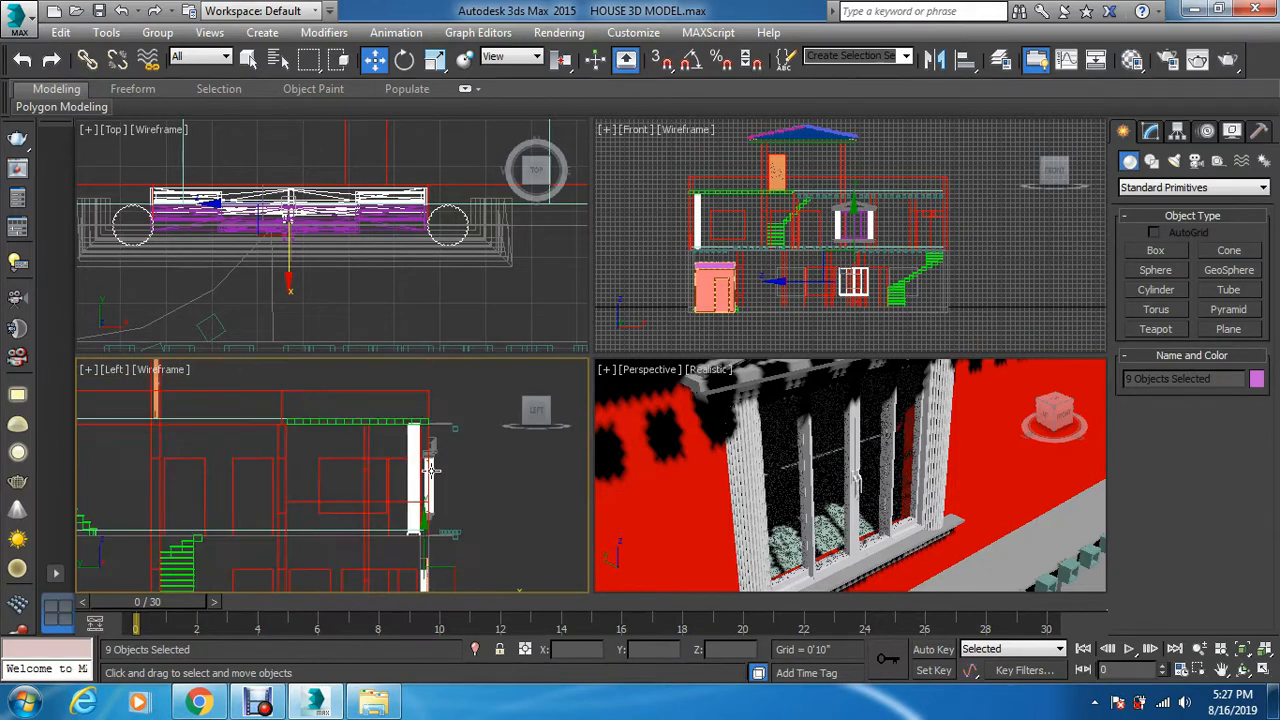
scroll(413, 441, down, 3)
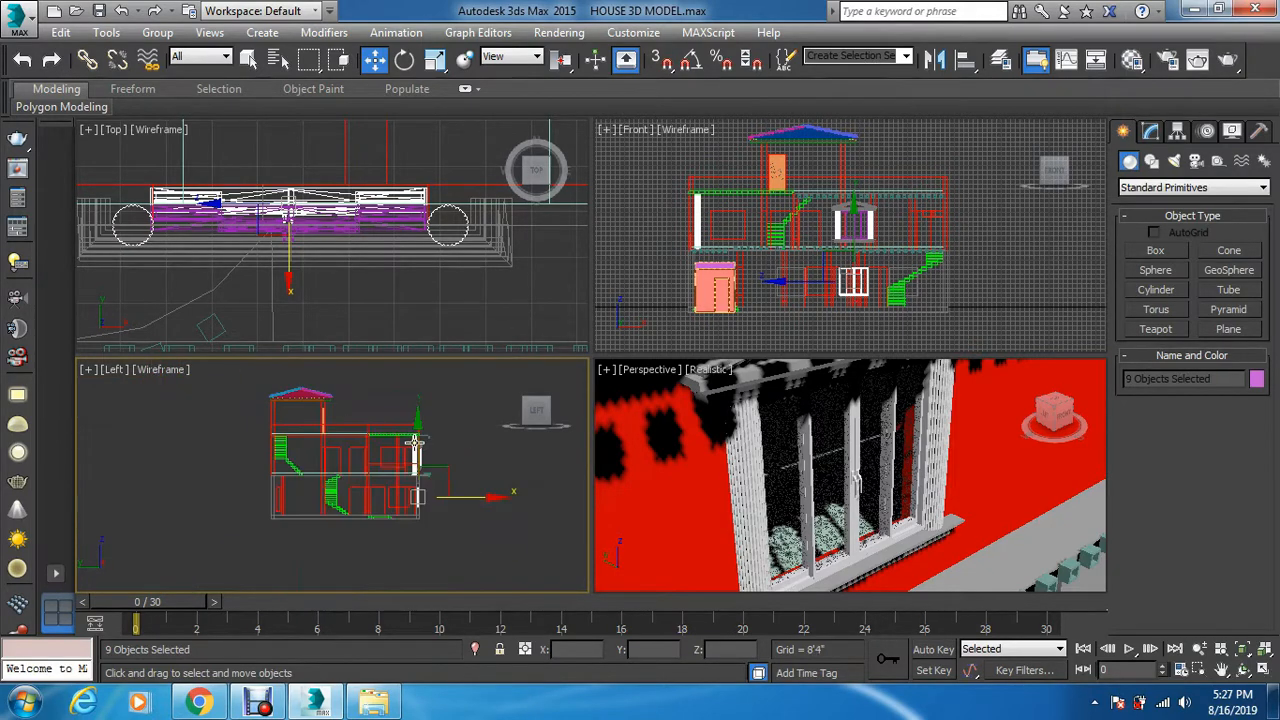
scroll(425, 478, up, 3)
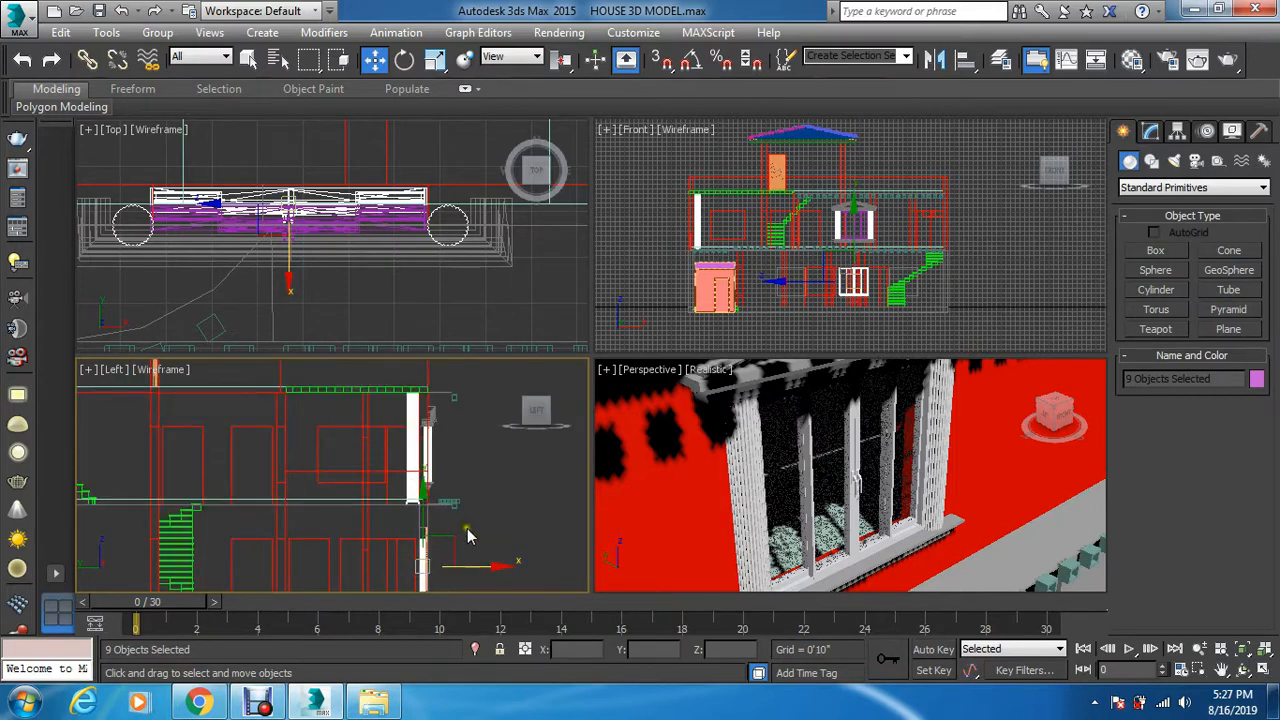
scroll(443, 500, up, 2)
scroll(420, 508, up, 2)
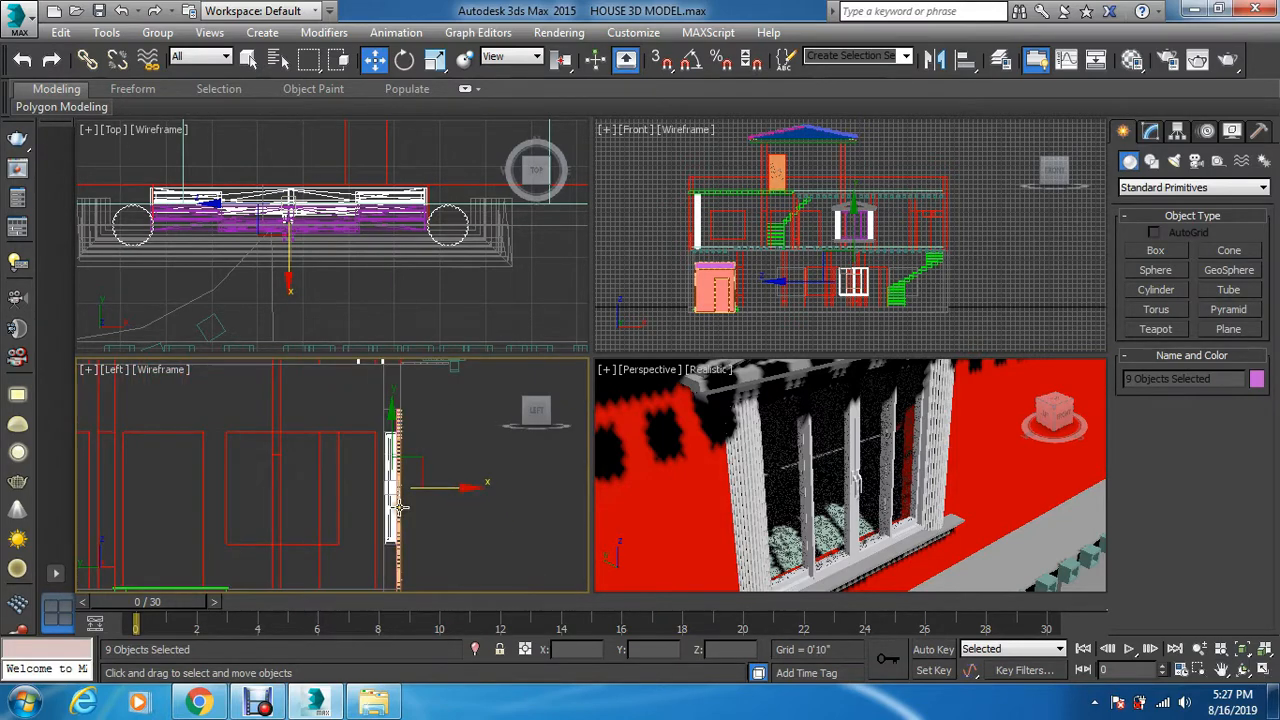
scroll(398, 507, up, 2)
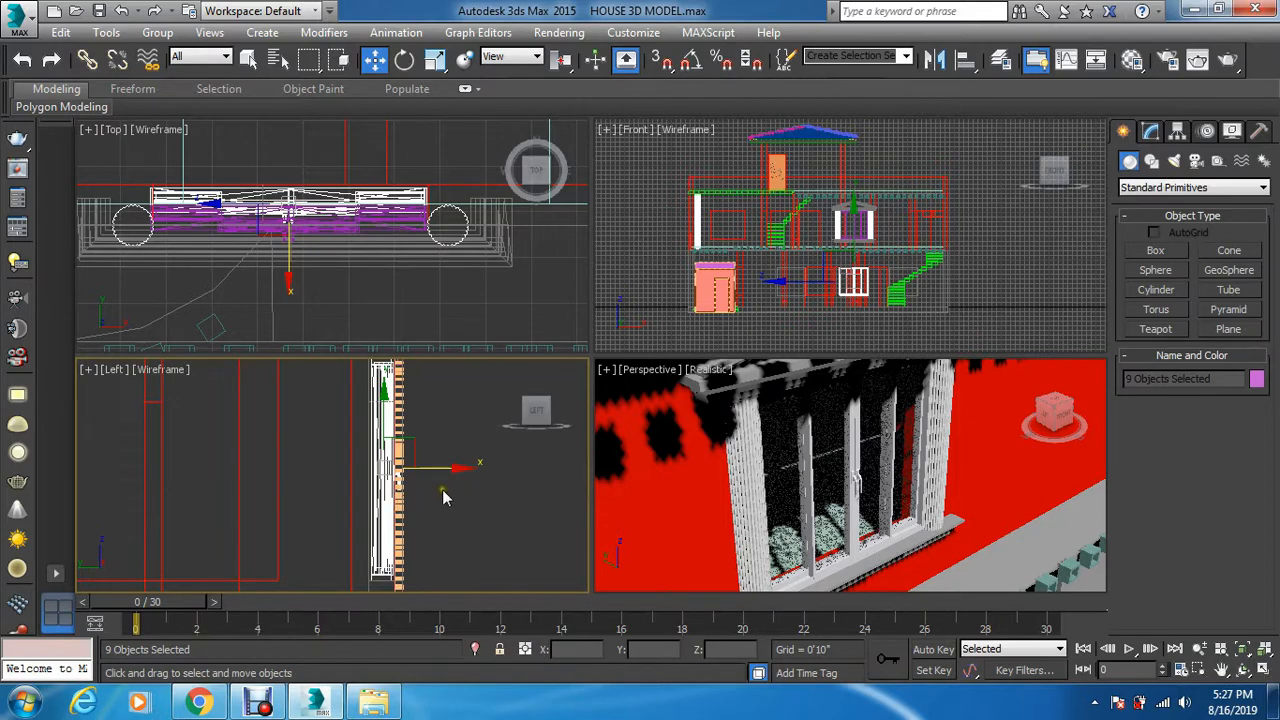
Move the window copy along the front wall in the Top view to the ground-floor opening nearer the entrance block
right_click(437, 288)
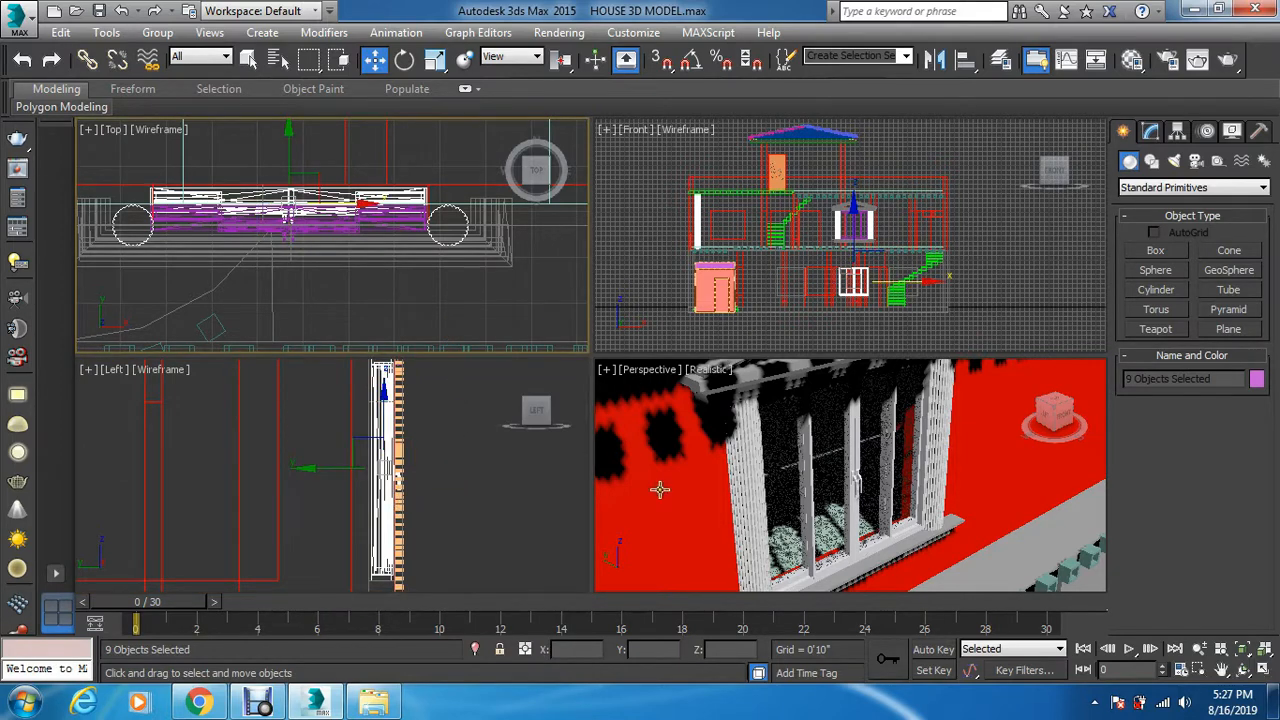
scroll(659, 489, down, 5)
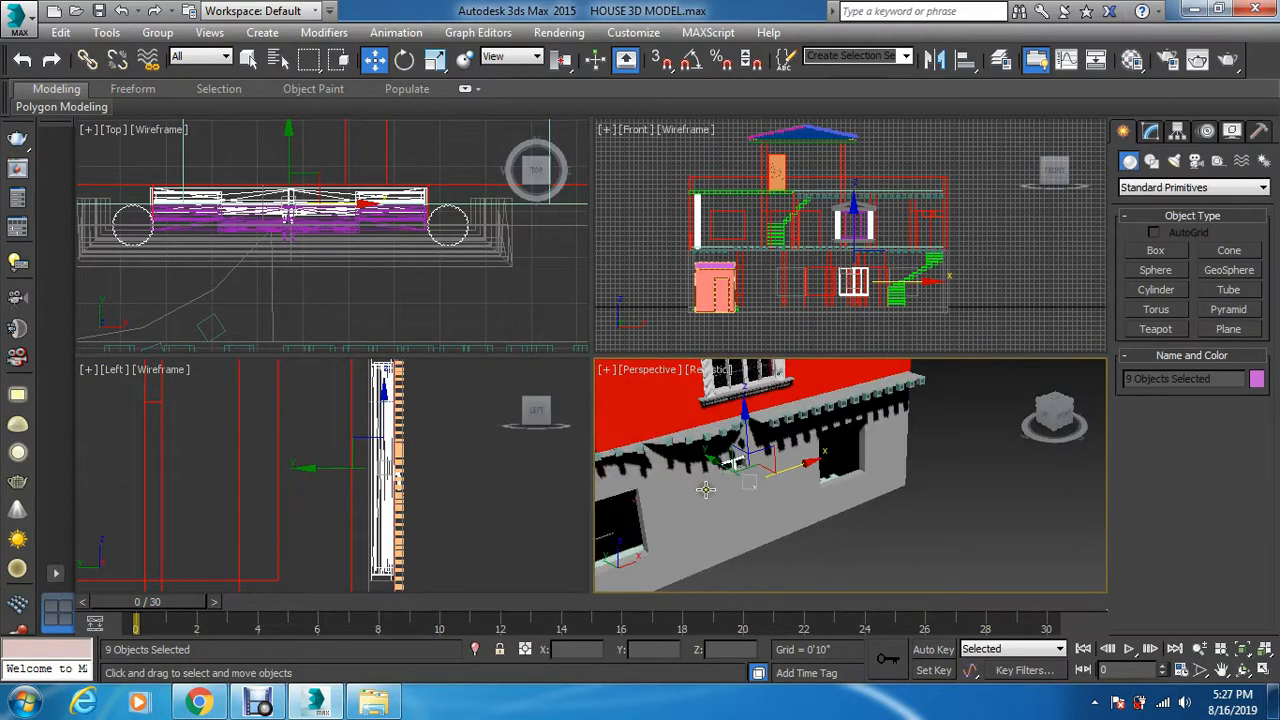
mouse_move(705, 489)
alt+middle_down()
mouse_move(697, 514)
mouse_move(722, 506)
alt+middle_up()
right_click(558, 270)
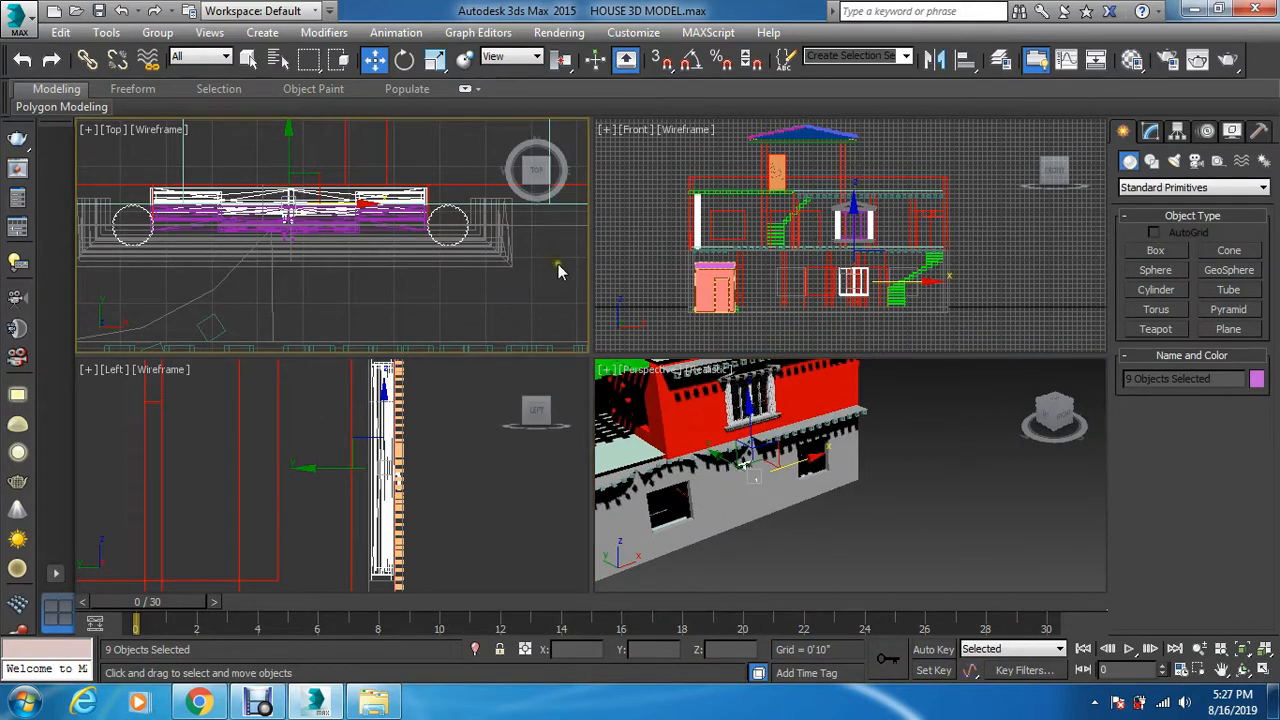
scroll(558, 270, down, 3)
drag(473, 234, 165, 259)
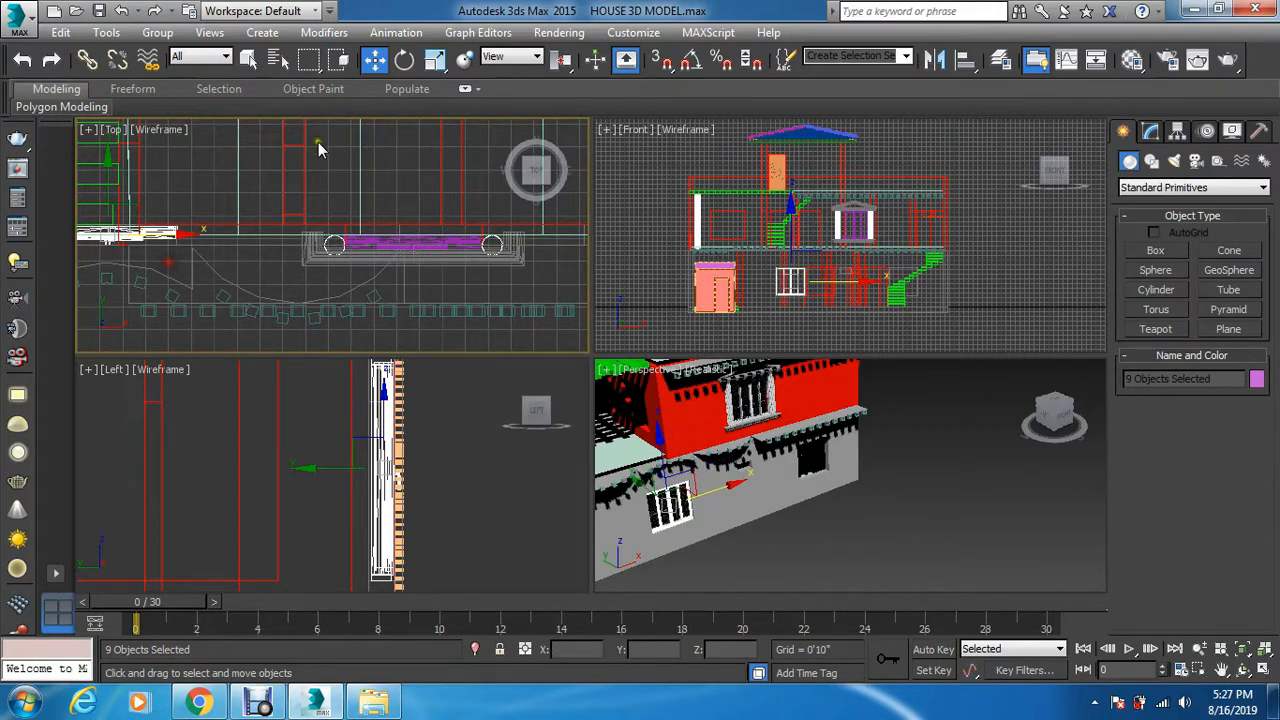
Nudge the window copy slightly along X in the Top view to line it up with the wall opening
scroll(330, 166, down, 3)
scroll(177, 189, up, 6)
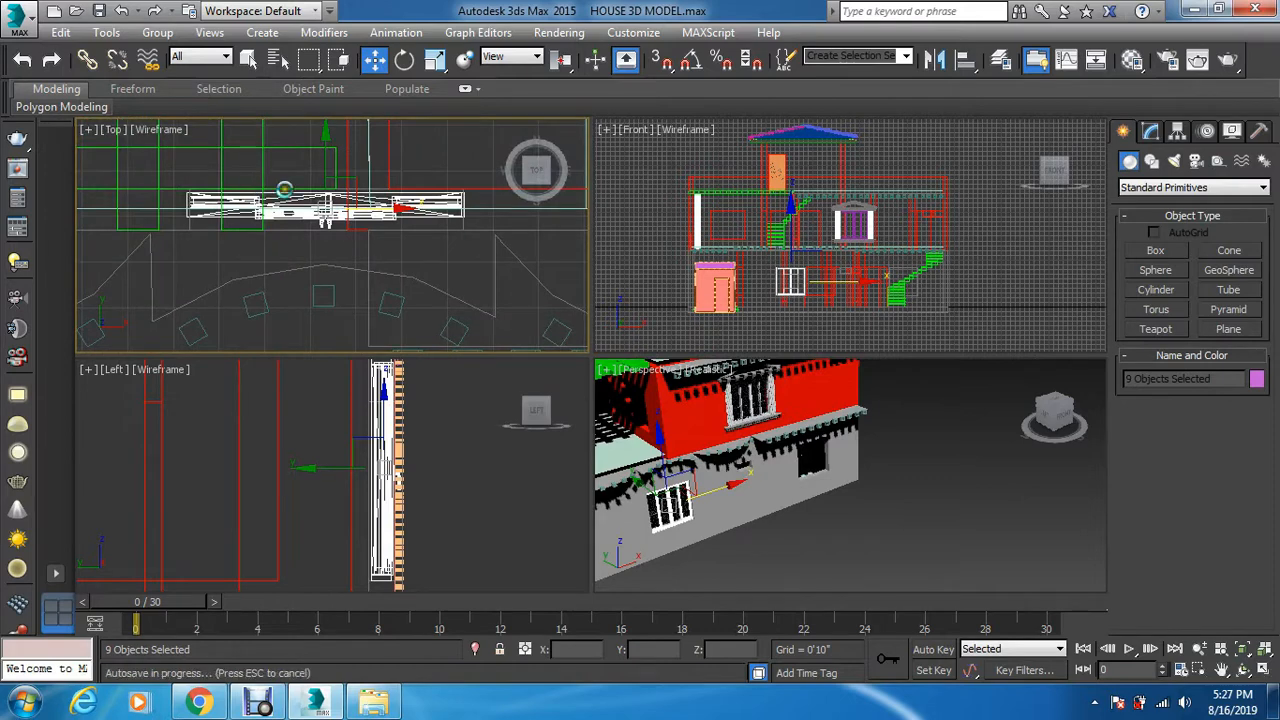
scroll(305, 205, up, 2)
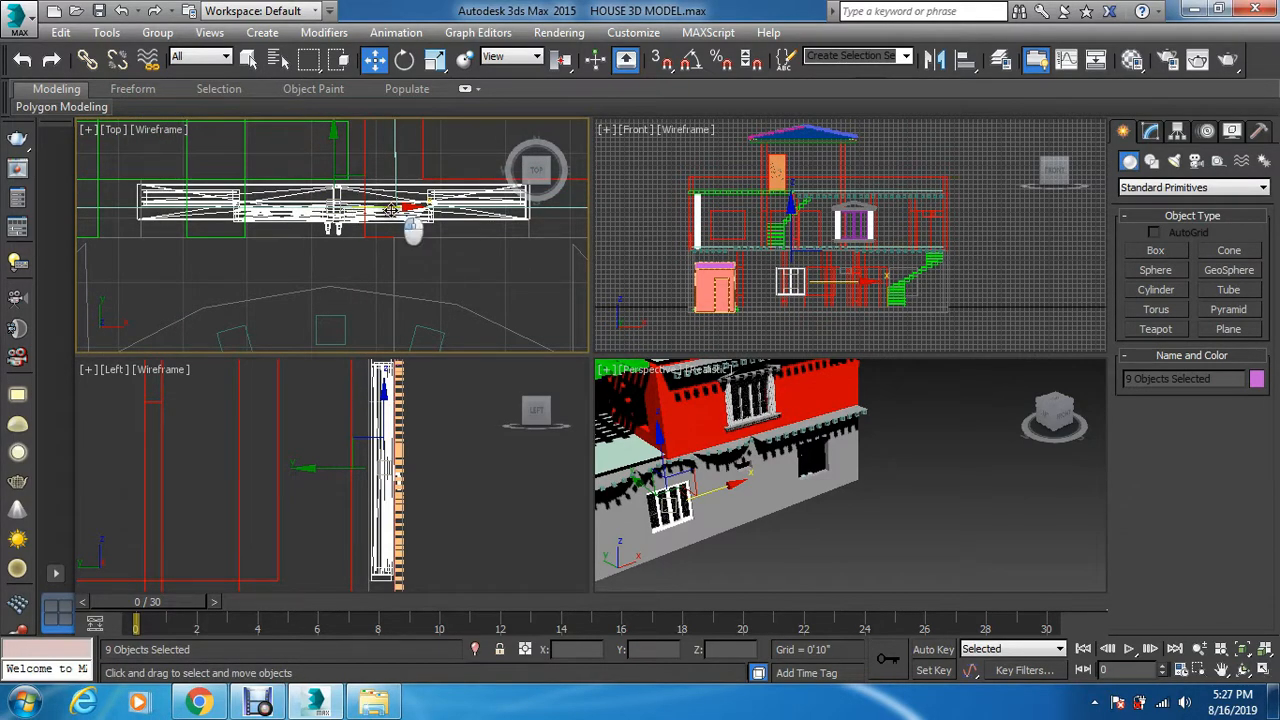
drag(389, 210, 394, 211)
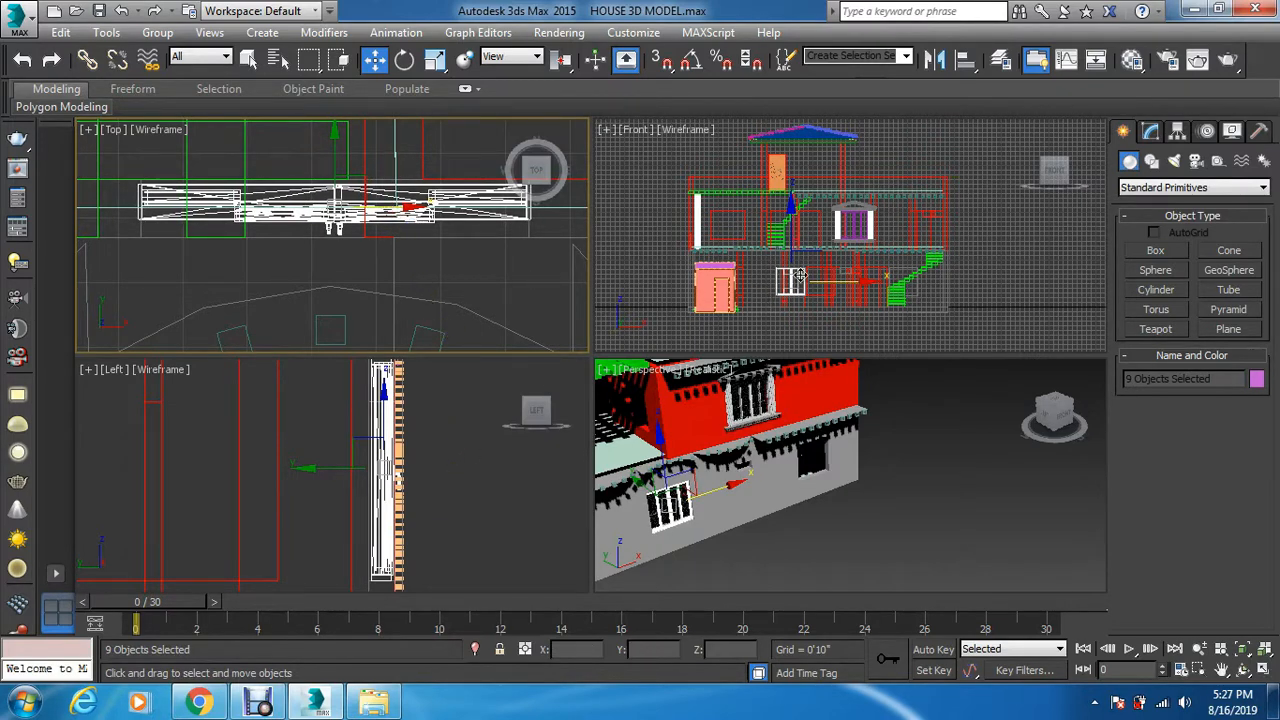
Fine-tune the window copy's horizontal position within the ground-floor opening in the Front view
right_click(814, 326)
key(z)
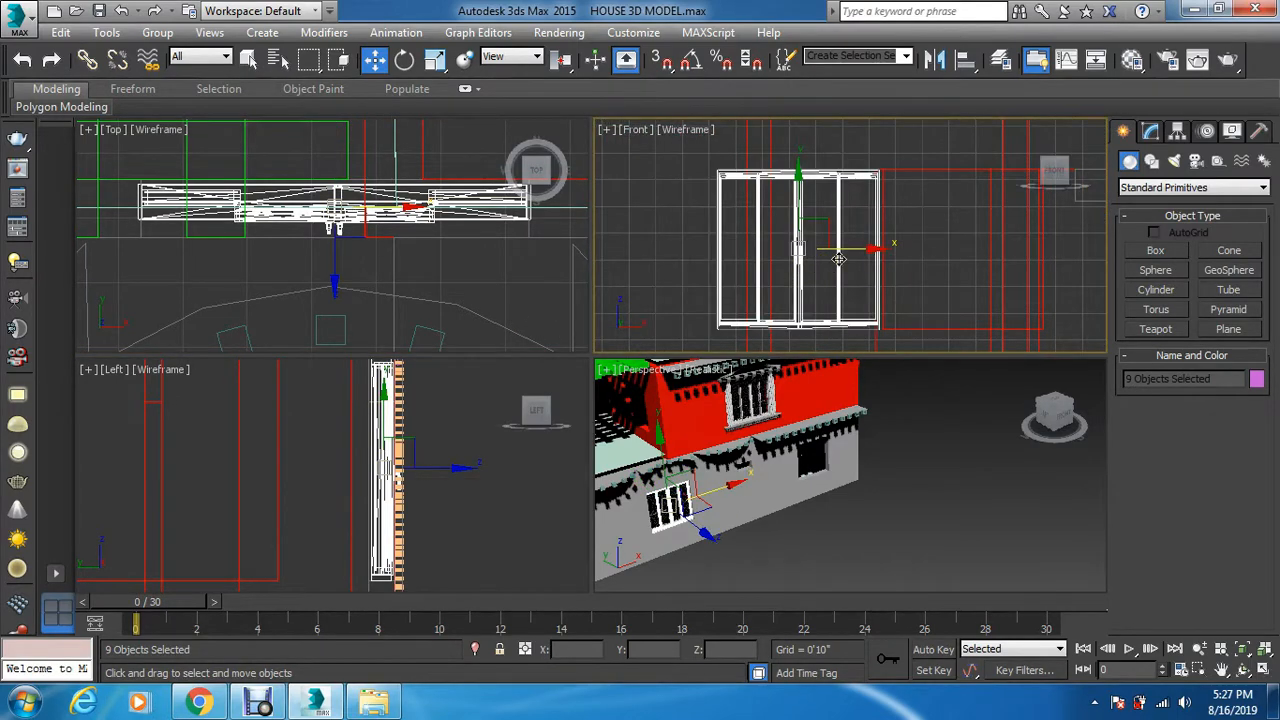
mouse_move(857, 248)
mouse_down()
mouse_move(866, 262)
mouse_move(843, 268)
mouse_move(857, 259)
mouse_up()
scroll(857, 259, down, 3)
scroll(957, 220, up, 2)
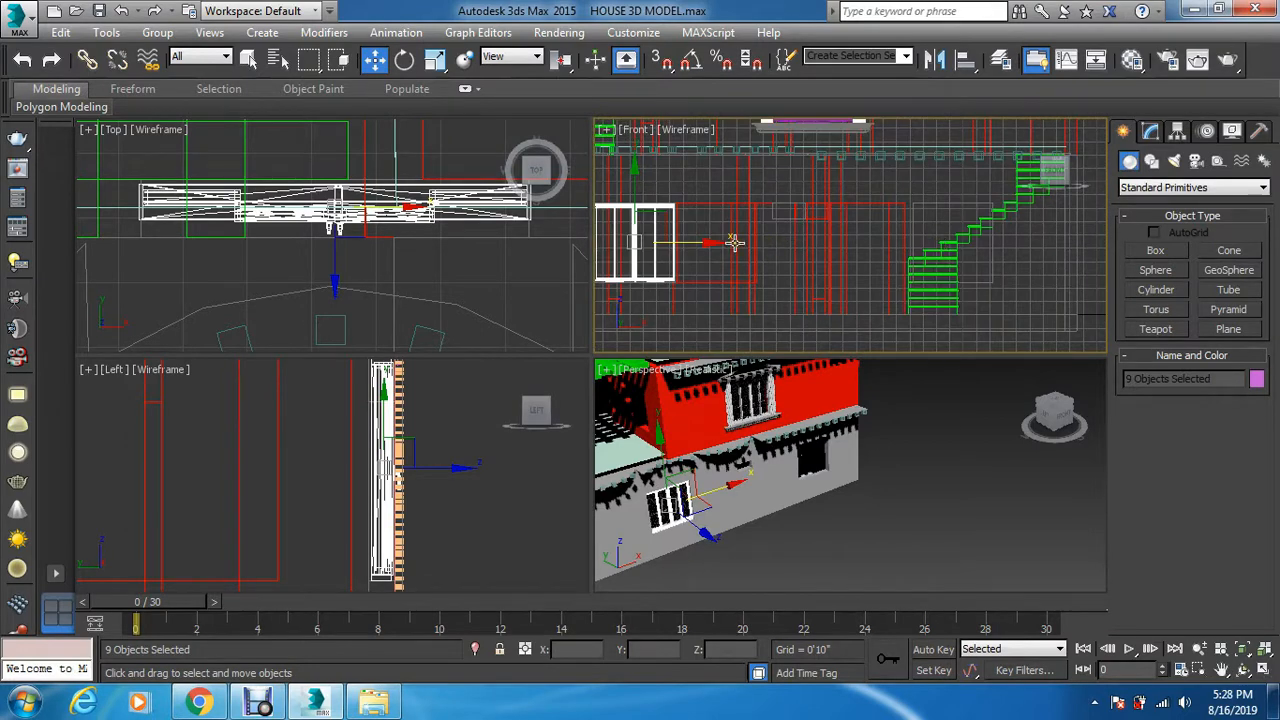
Copy the window about 19'10" along X in the Front view to the ground-floor opening by the staircase and fine-tune its horizontal position
mouse_move(697, 245)
shift+mouse_down()
mouse_move(849, 269)
mouse_move(1030, 245)
mouse_move(1014, 256)
shift+mouse_up()
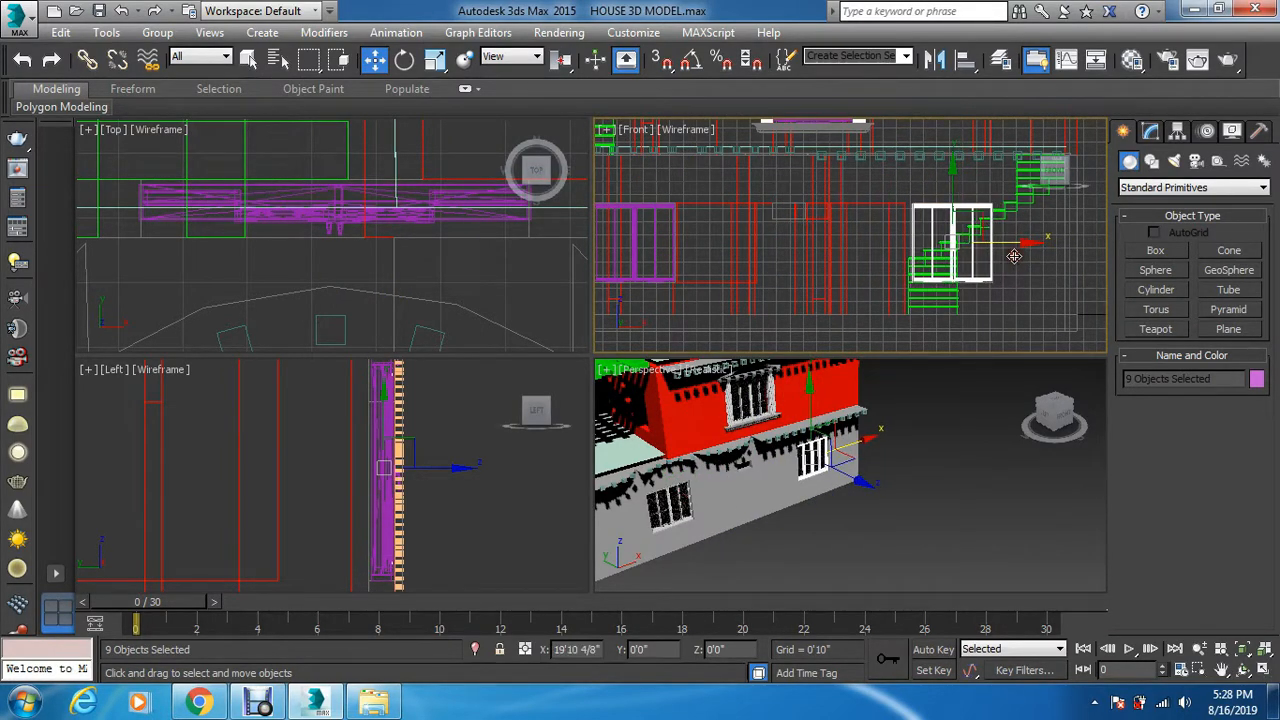
click(674, 429)
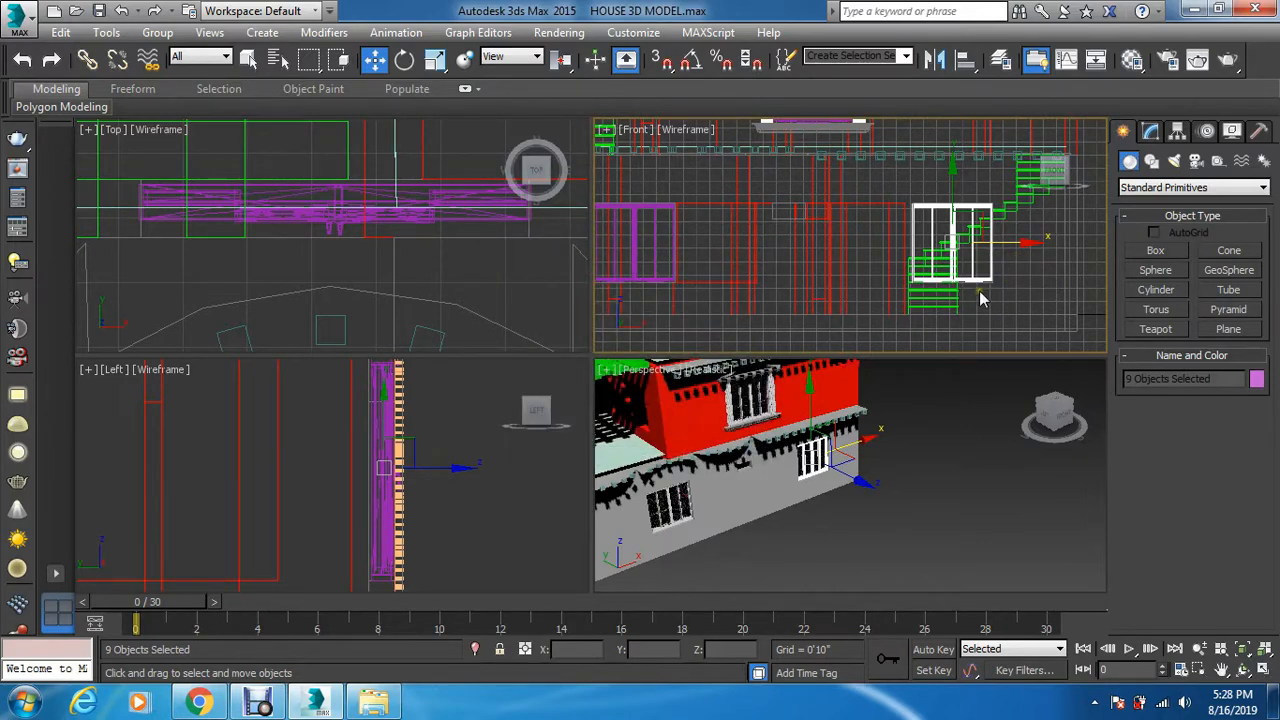
scroll(980, 300, up, 5)
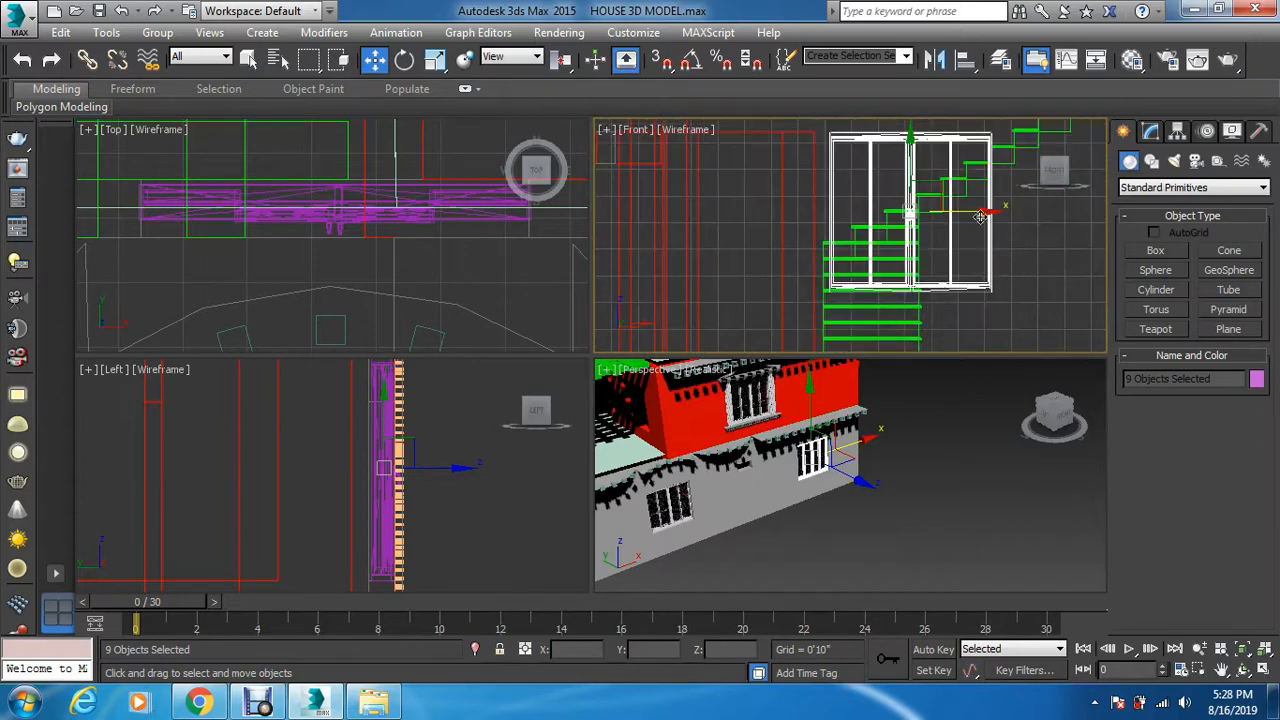
scroll(957, 212, up, 3)
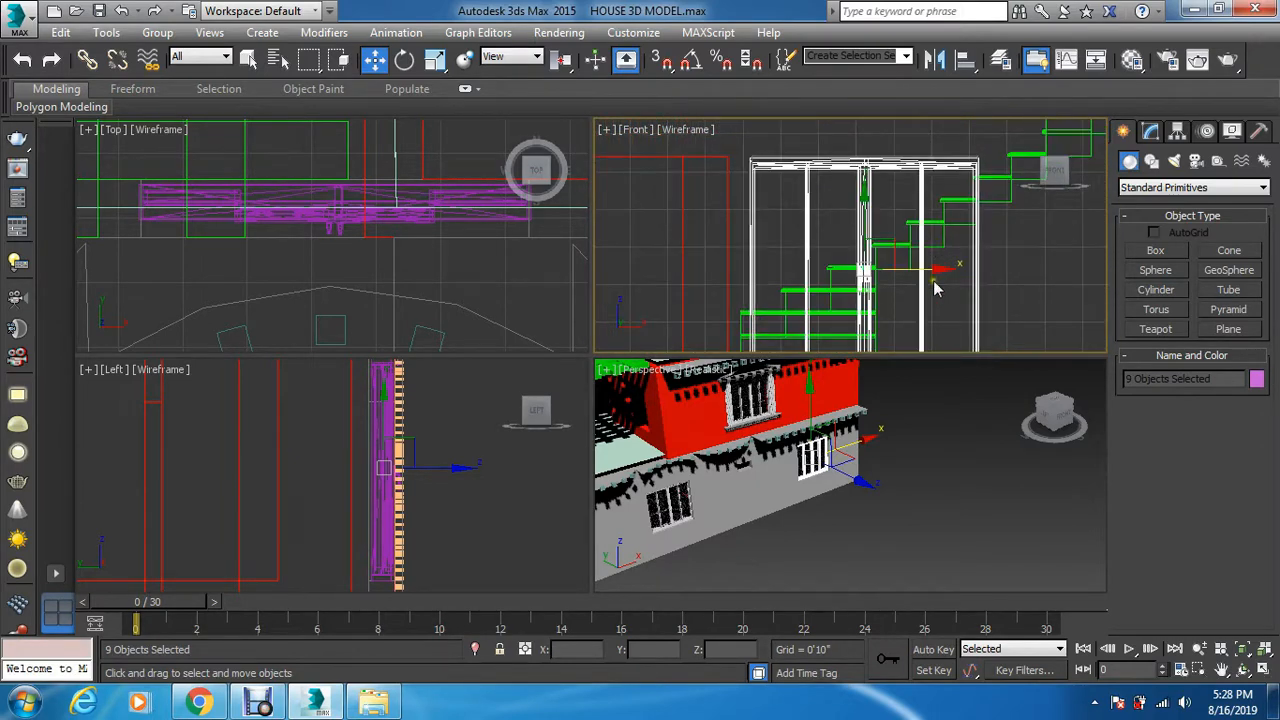
mouse_move(932, 272)
mouse_down()
mouse_move(915, 273)
mouse_move(932, 274)
mouse_up()
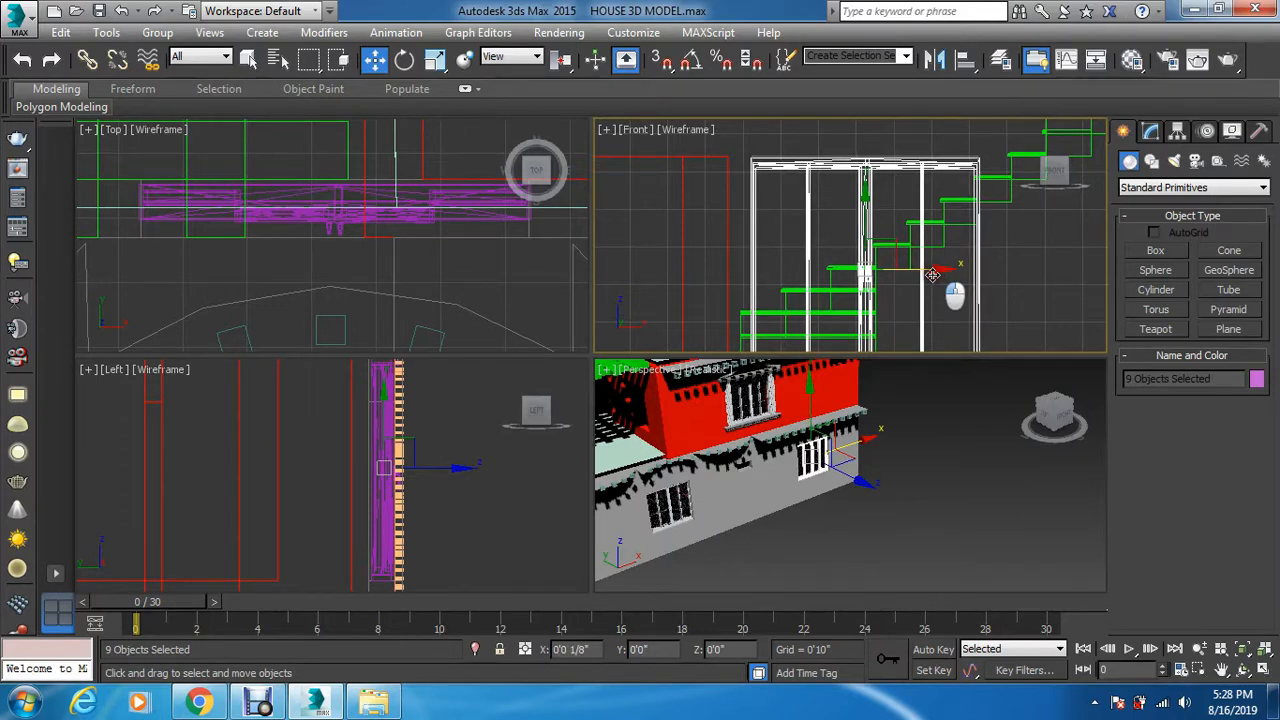
Copy the ground-floor window by the staircase straight up to the first floor in the Front view
scroll(848, 247, down, 6)
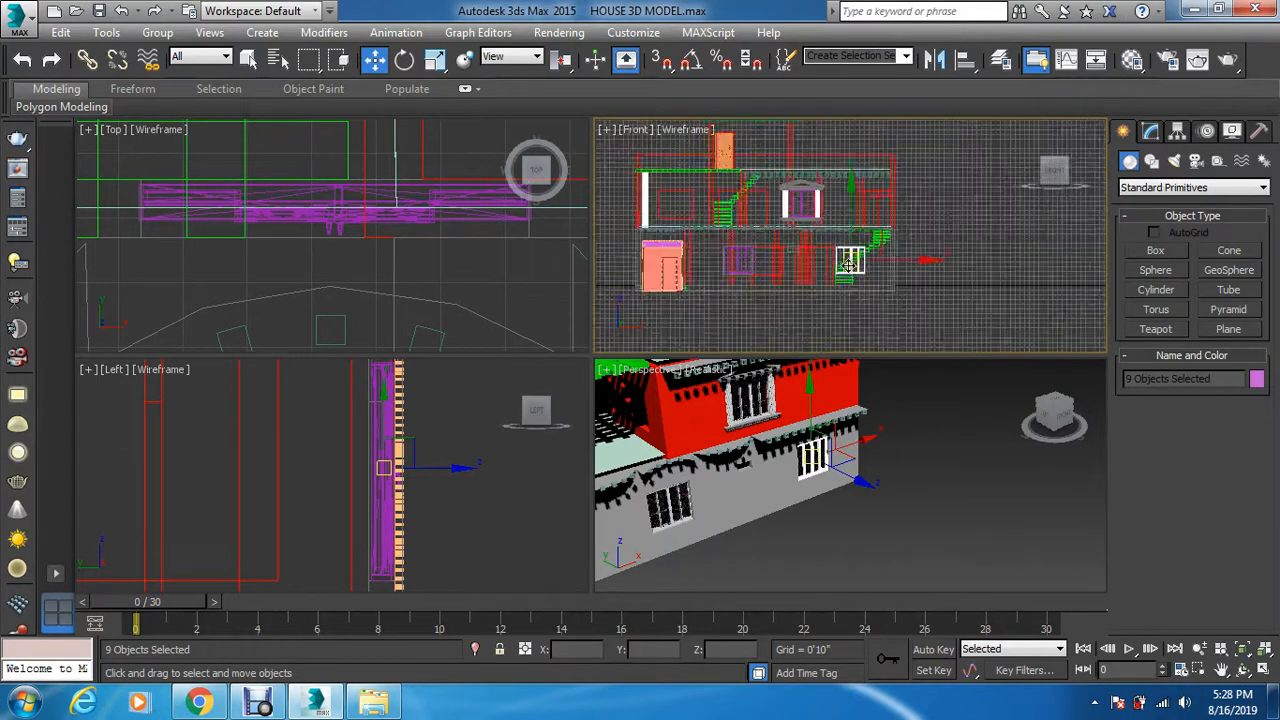
shift+drag(848, 247, 850, 220)
click(641, 429)
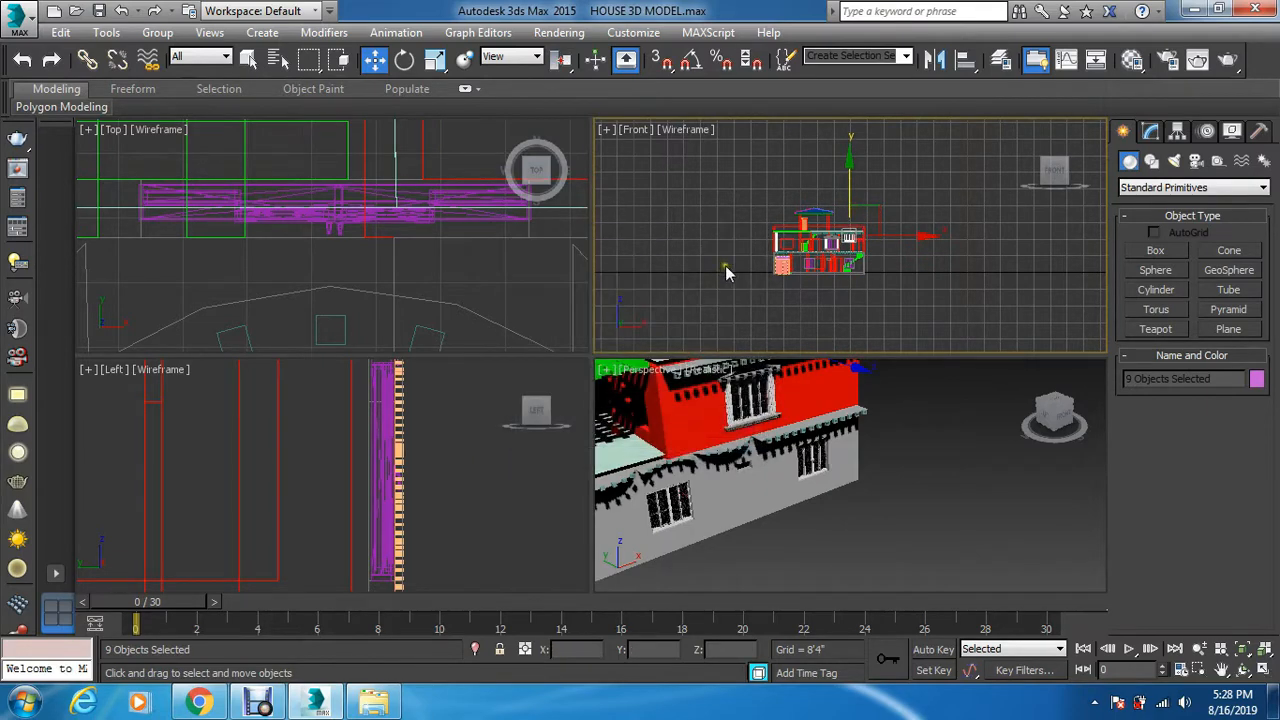
Move the new first-floor copy in the Front view across to the covered terrace's window opening and lower it to the opening's height
scroll(822, 238, up, 2)
scroll(822, 238, up, 2)
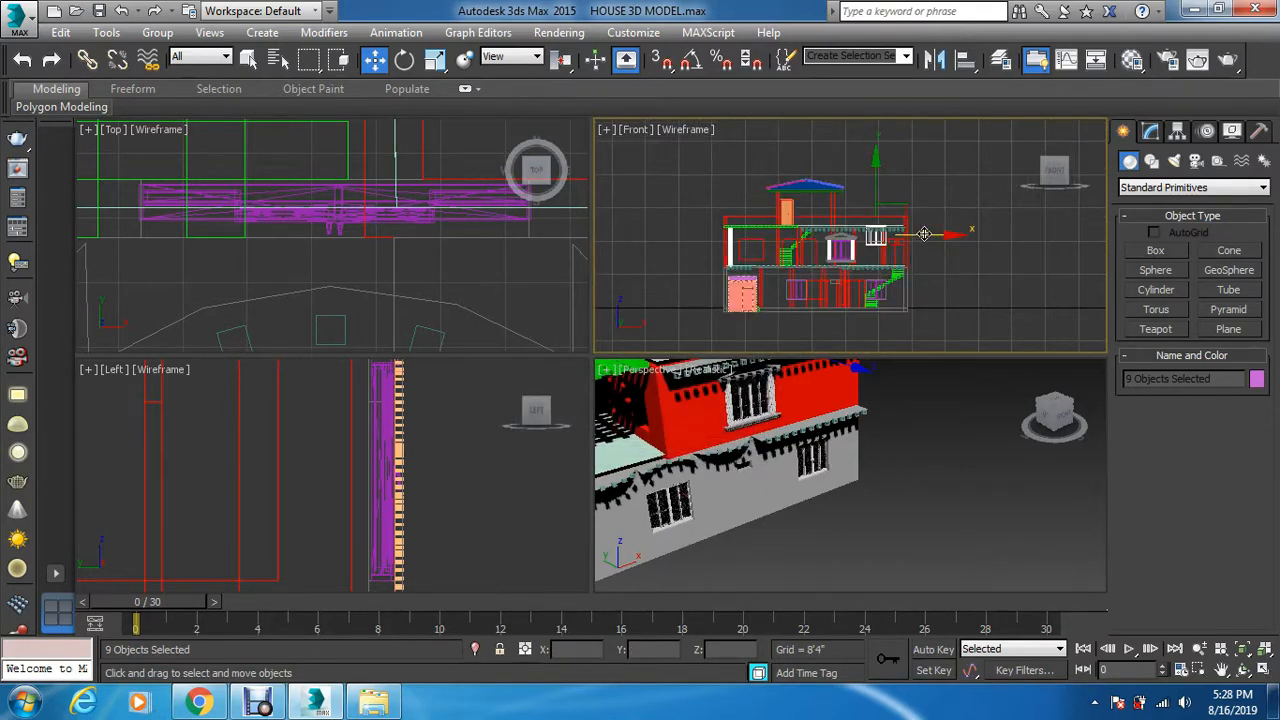
drag(945, 241, 806, 244)
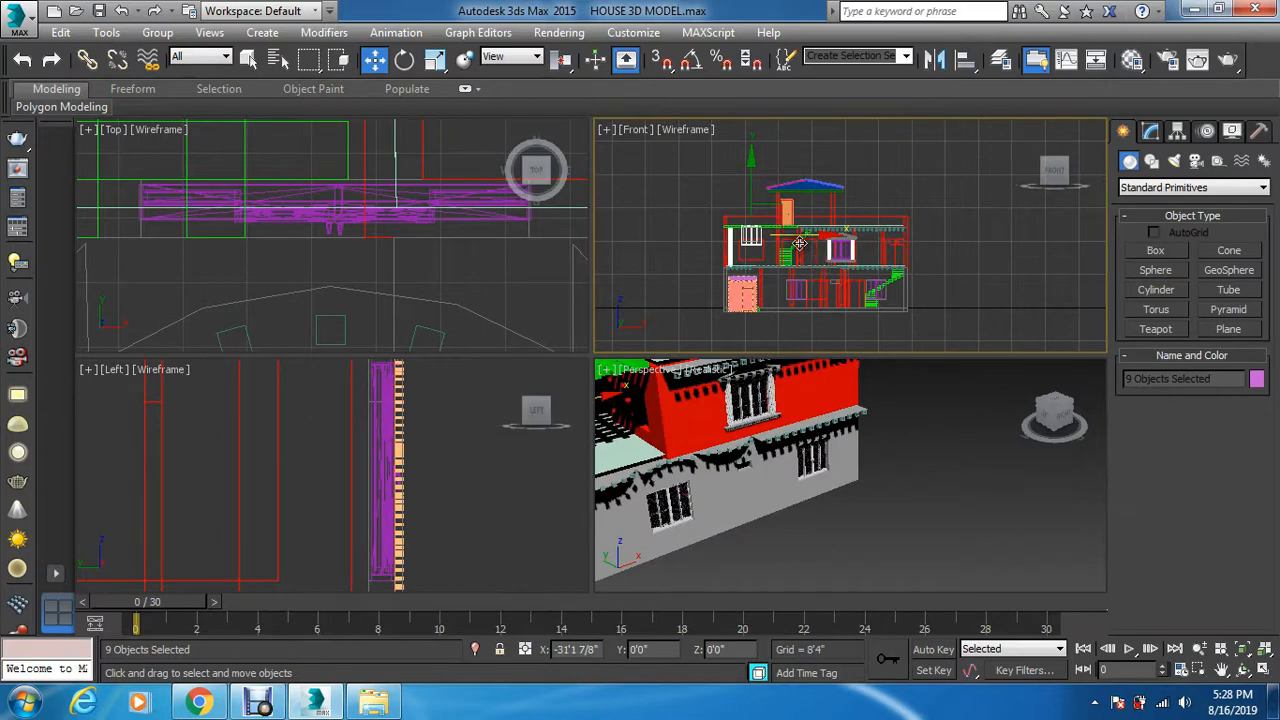
scroll(785, 255, up, 5)
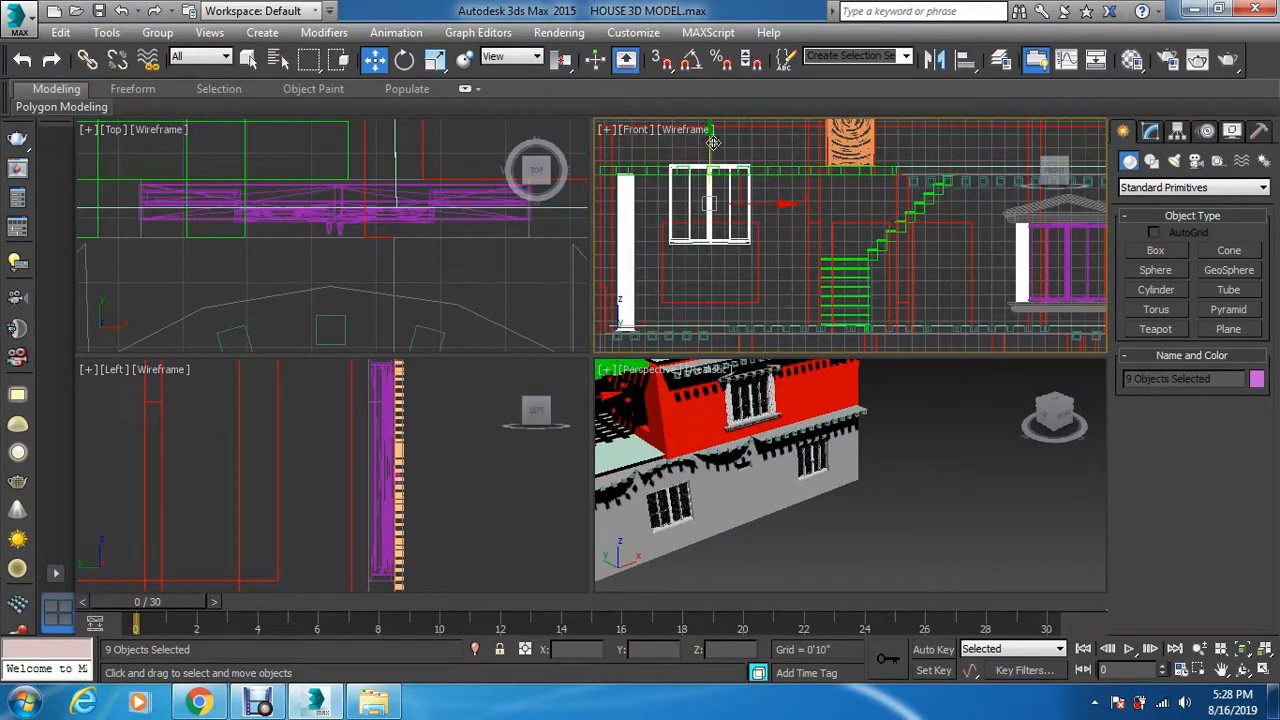
drag(707, 140, 726, 199)
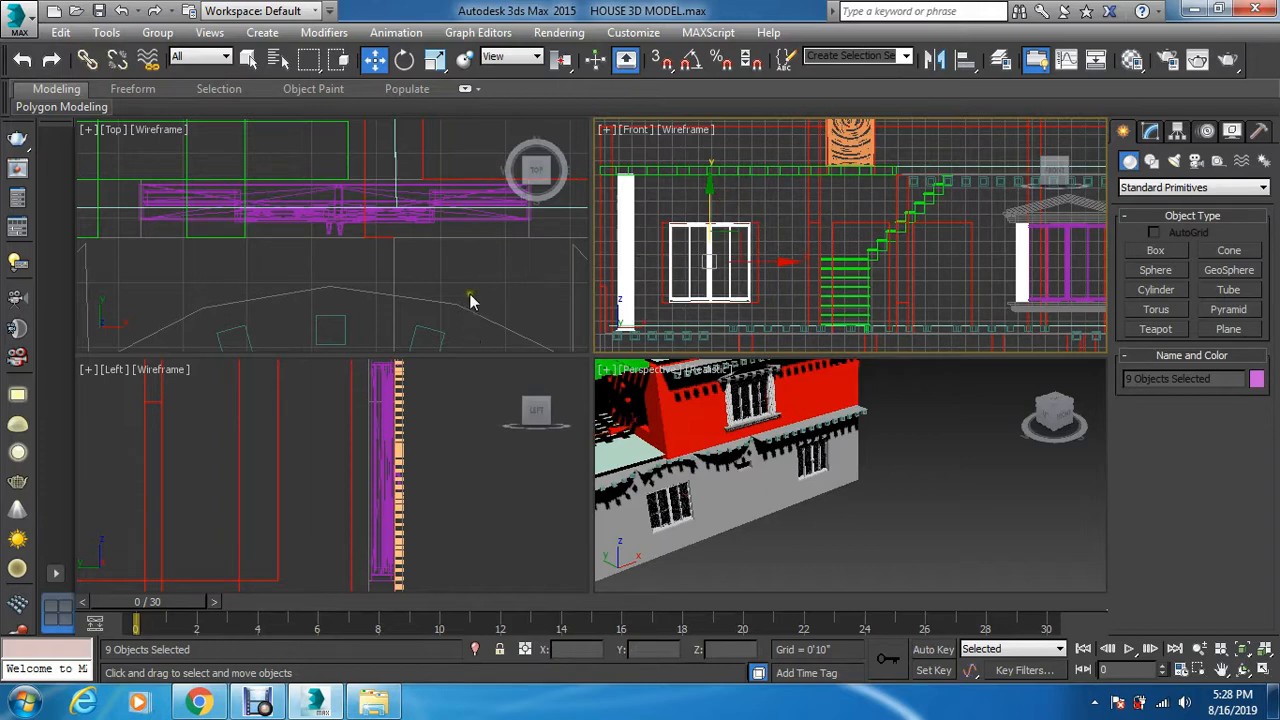
Move the window copy along Y in the Top view until it sits within the terrace's back wall
scroll(470, 300, down, 10)
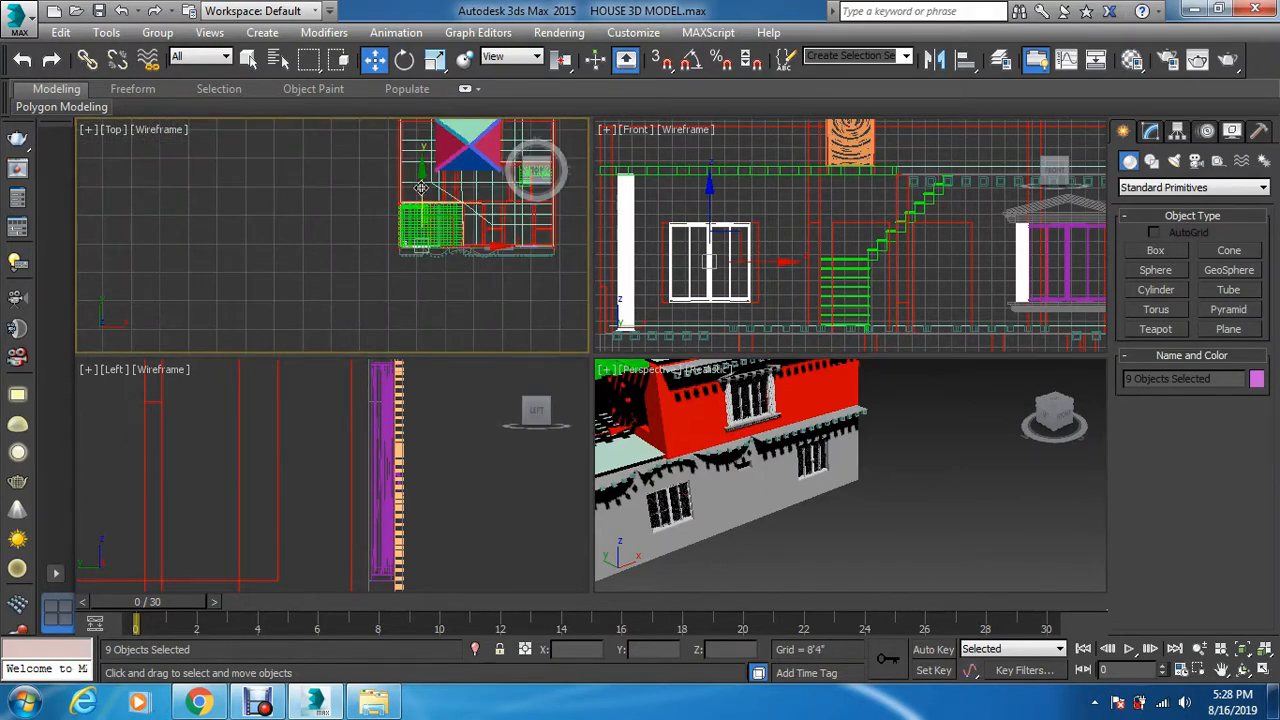
scroll(428, 192, up, 10)
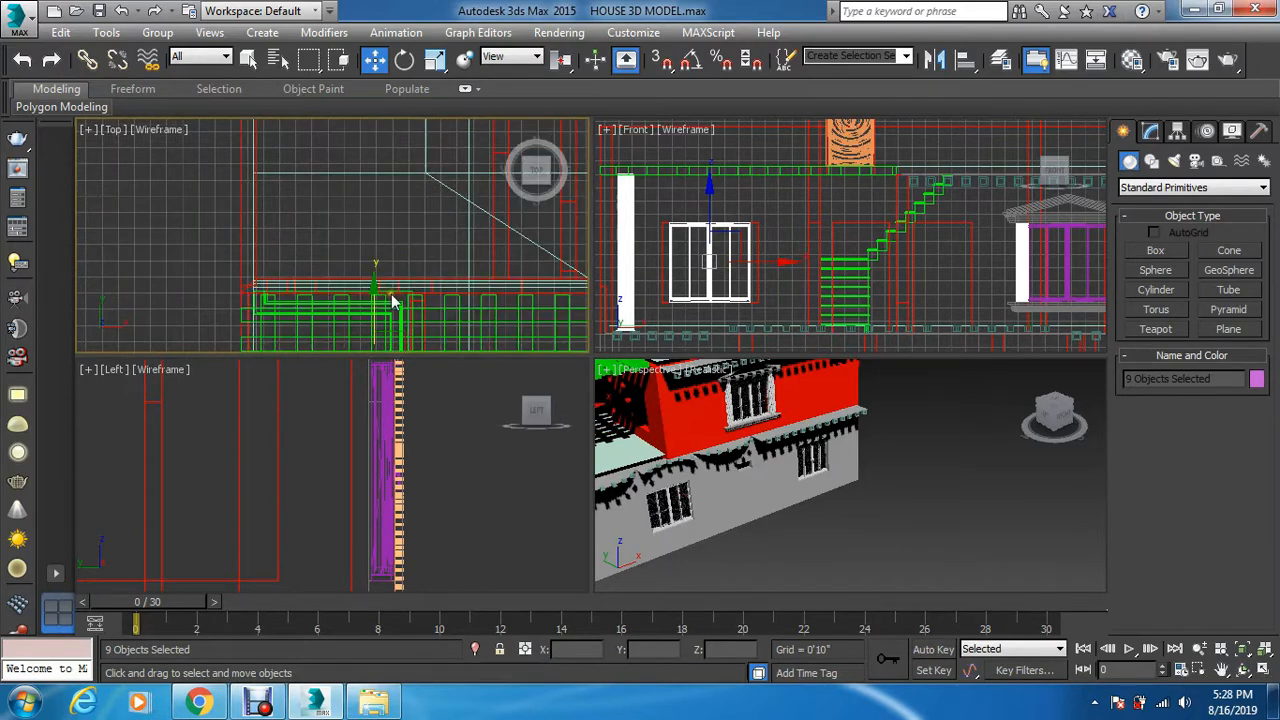
drag(373, 303, 375, 245)
scroll(367, 308, up, 3)
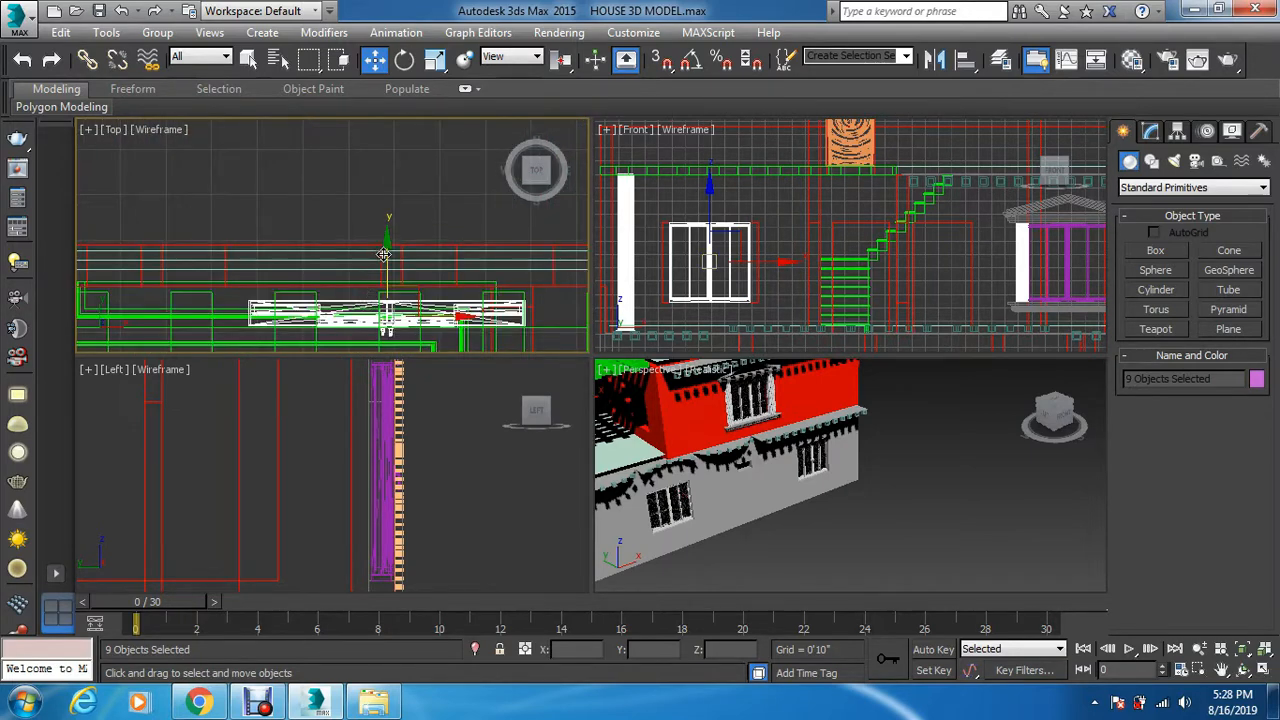
drag(384, 254, 391, 207)
scroll(432, 325, down, 3)
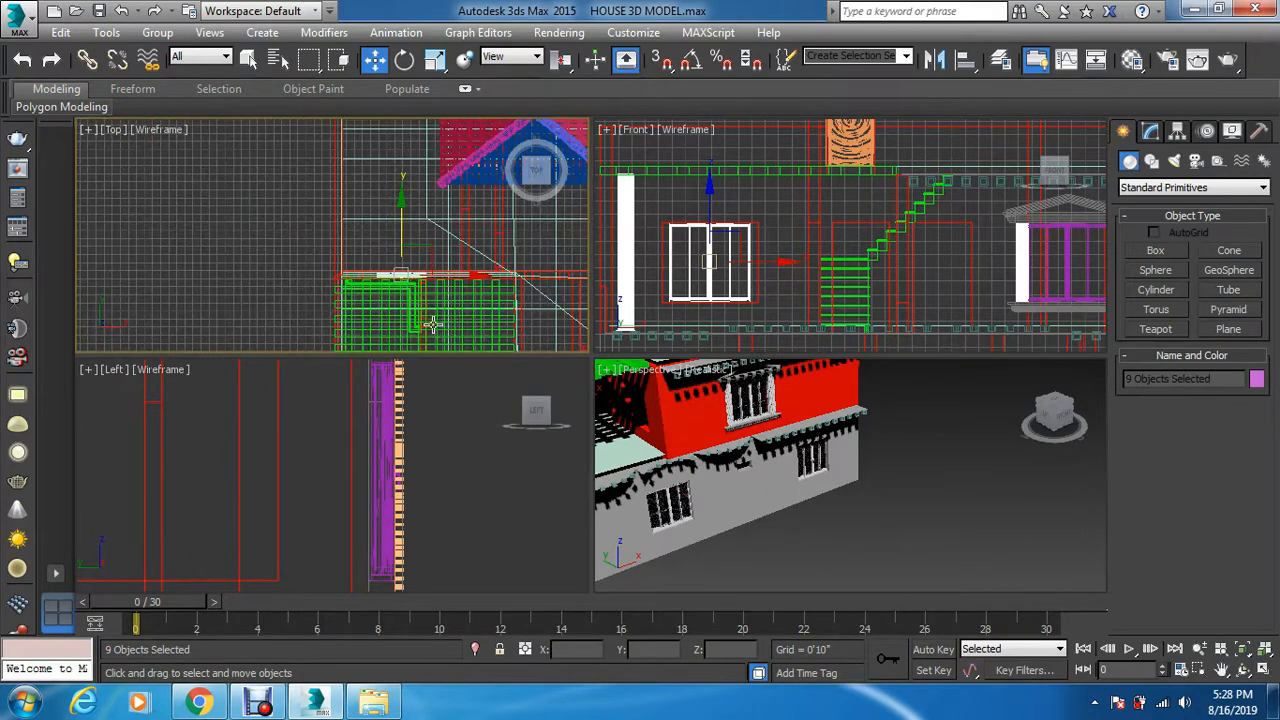
Scale the terrace window wider along X in the Front view to match the width of its wall opening
right_click(698, 323)
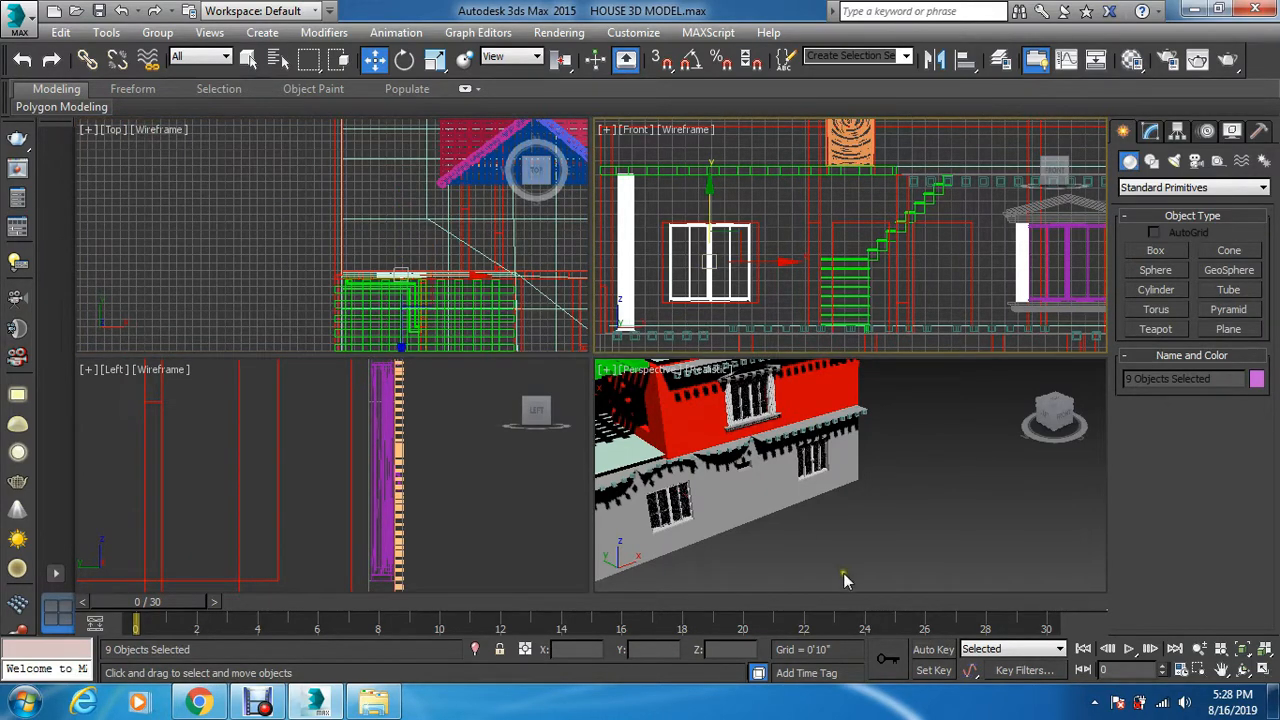
alt+middle_drag(843, 580, 1048, 575)
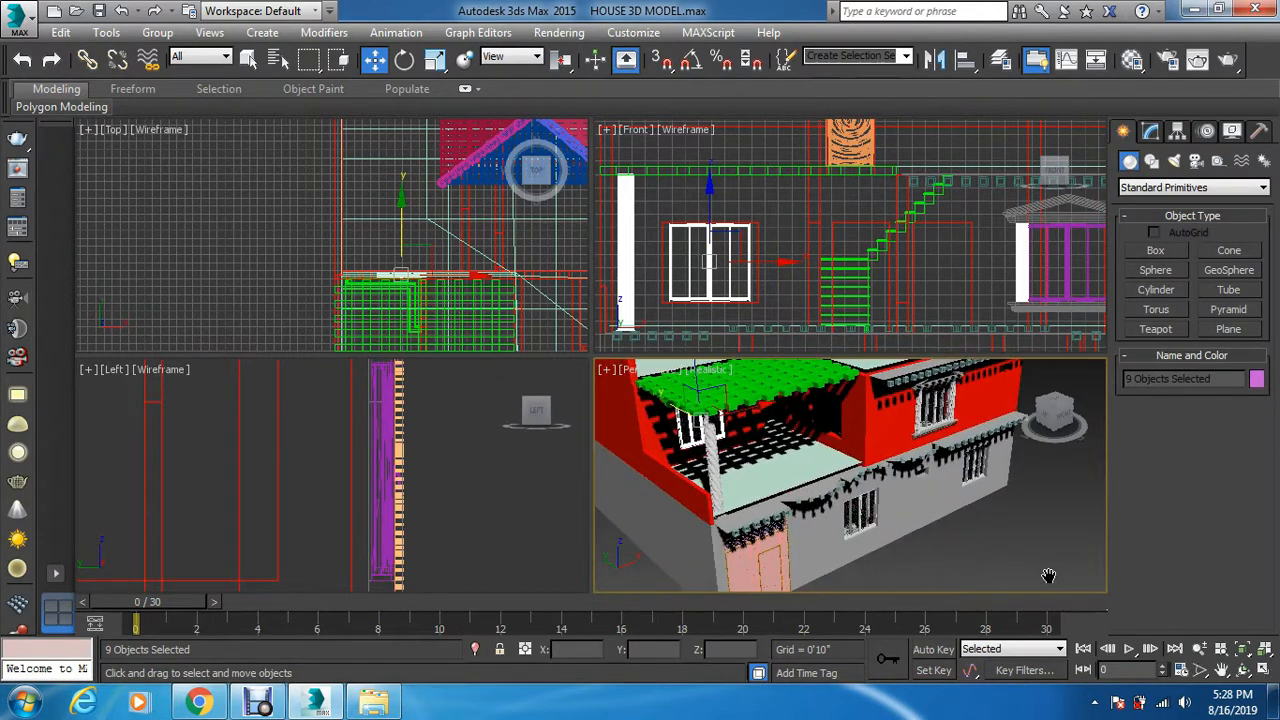
right_click(733, 290)
key(r)
scroll(703, 280, up, 2)
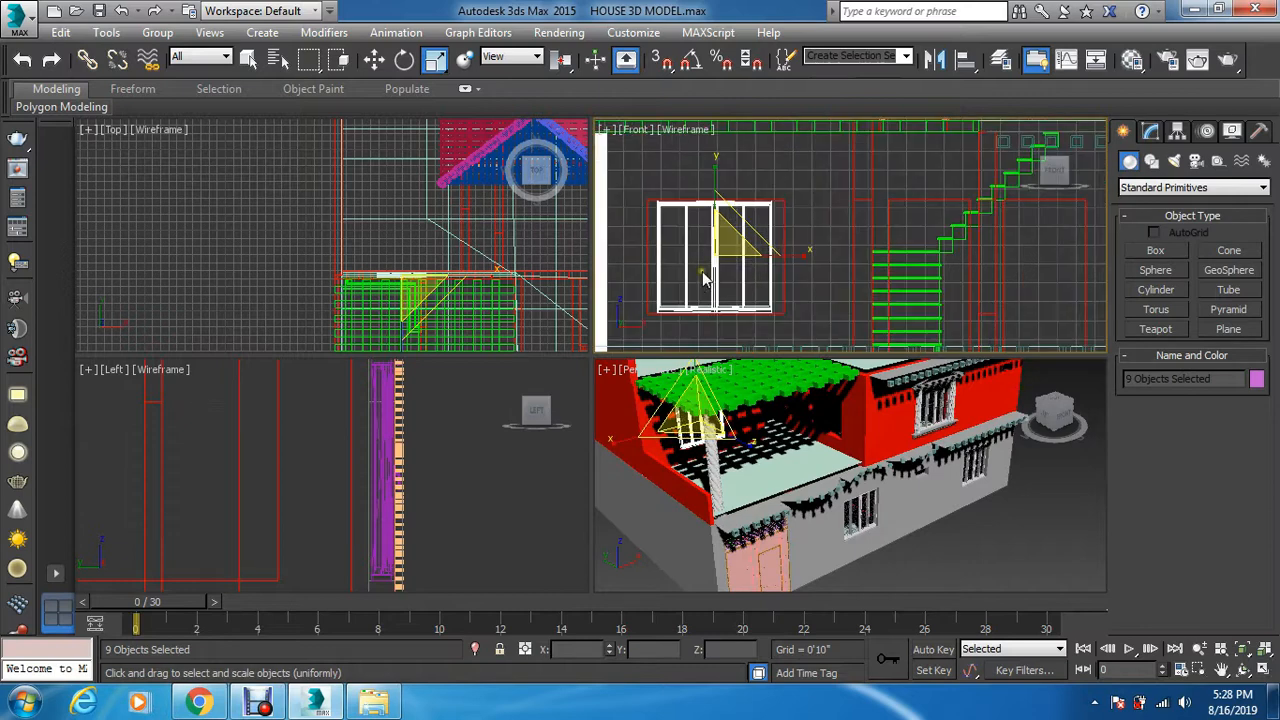
drag(794, 252, 808, 263)
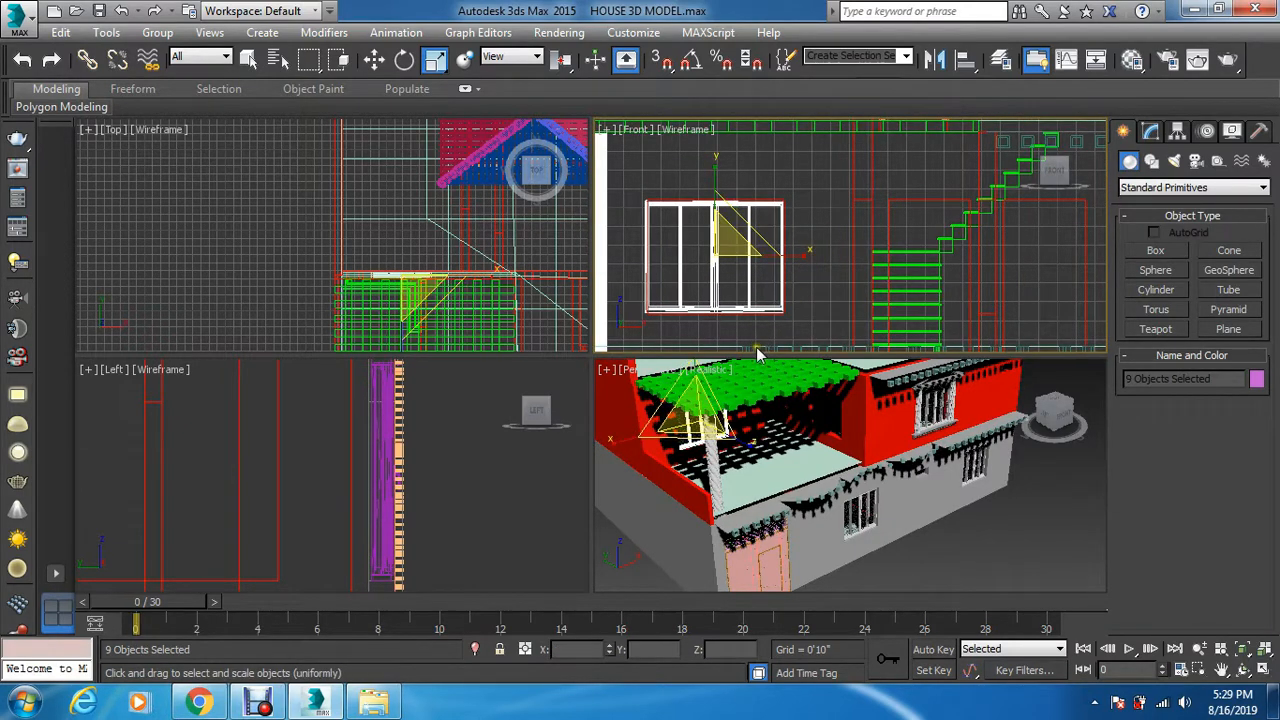
Reduce the terrace window's X scale slightly in the Front view so its frame stays inside the opening
scroll(697, 303, up, 3)
scroll(609, 289, down, 2)
scroll(625, 305, up, 3)
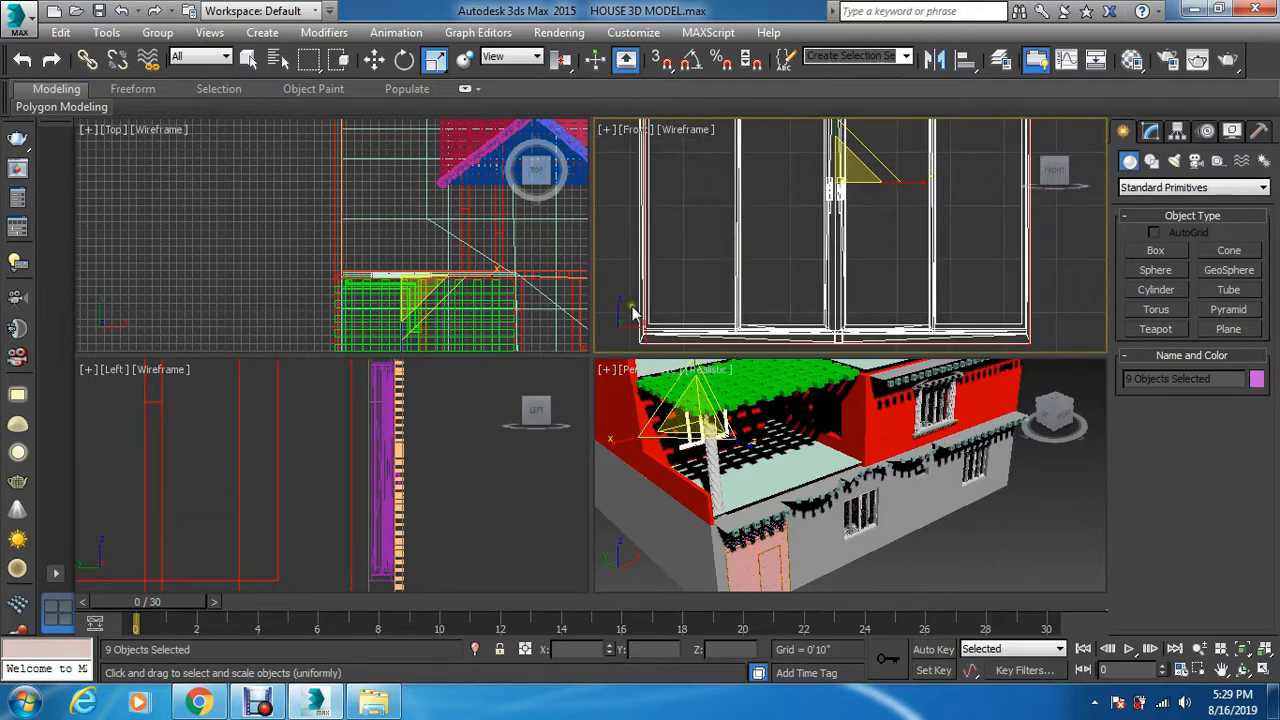
scroll(743, 283, down, 3)
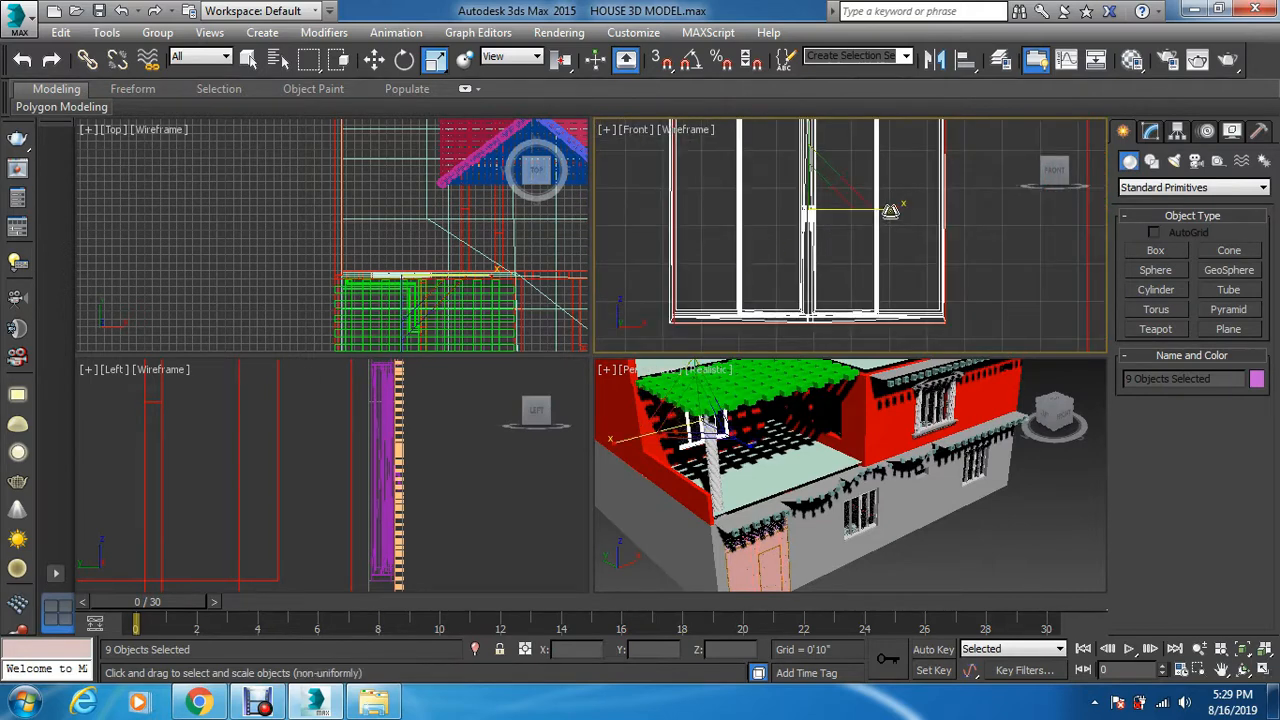
drag(890, 211, 887, 211)
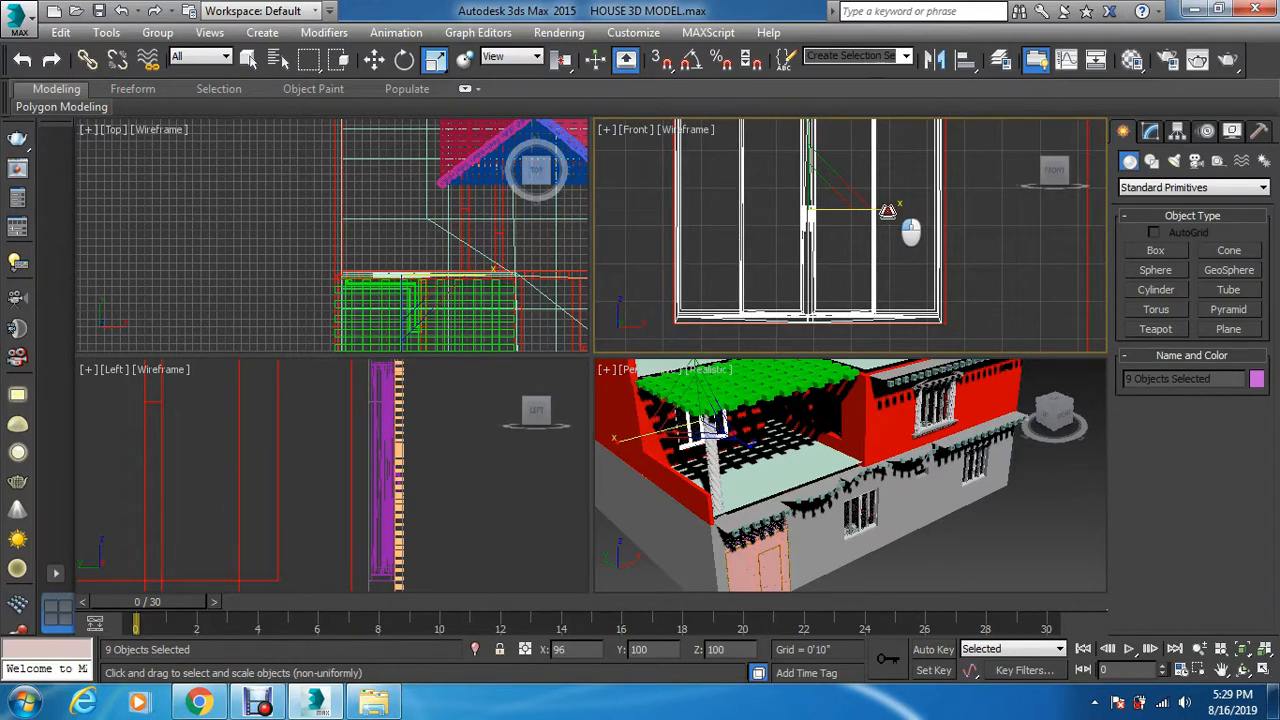
drag(887, 211, 888, 213)
Nudge the terrace window slightly along X in the Front view to centre it in the opening
key(w)
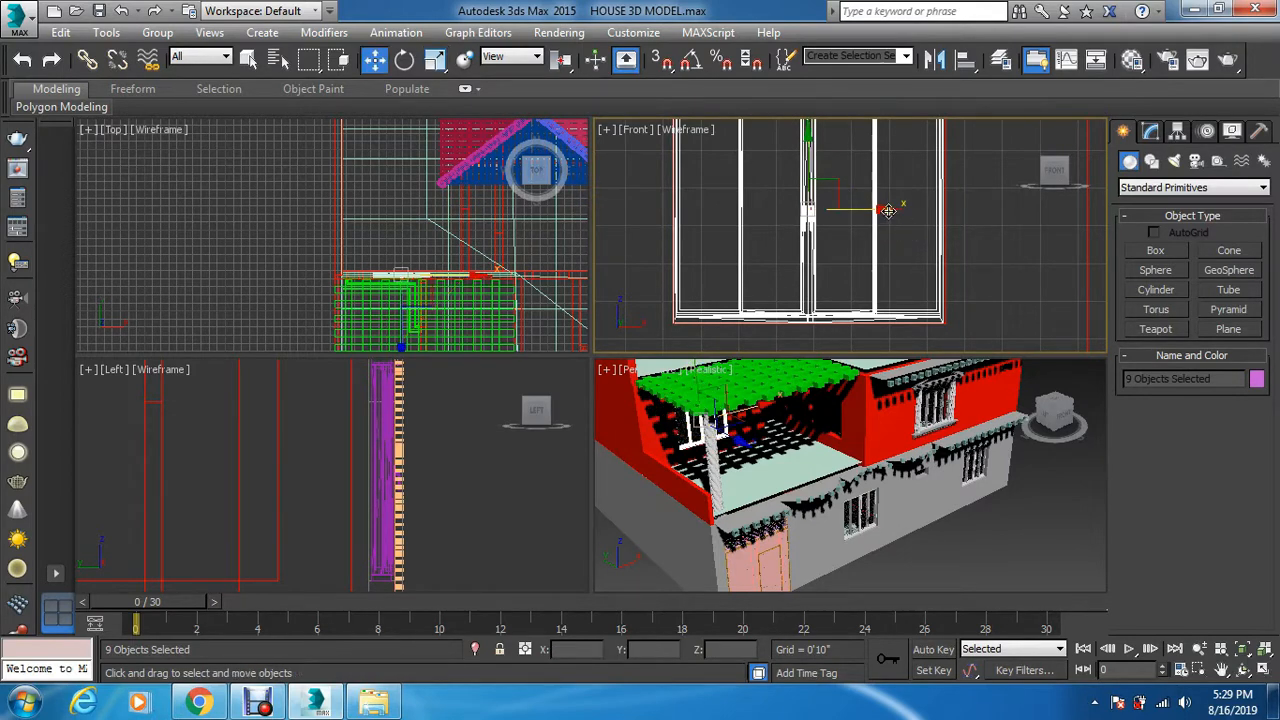
click(889, 211)
drag(890, 211, 889, 211)
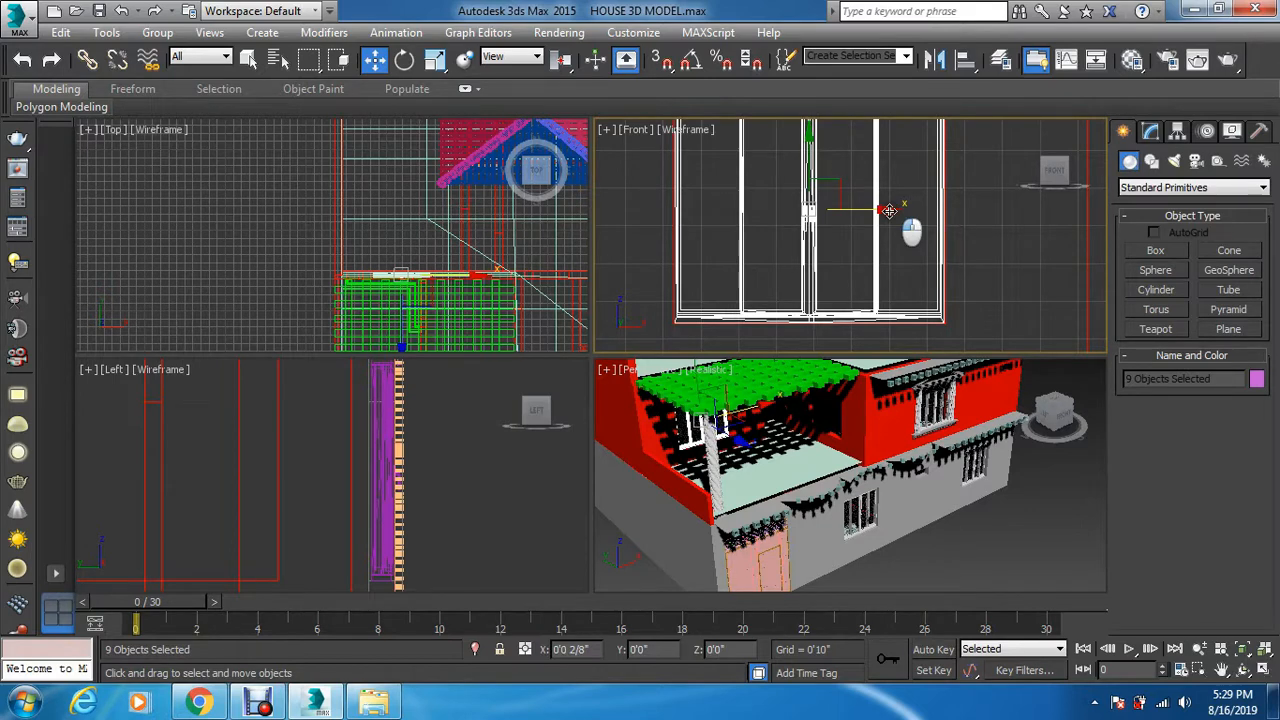
scroll(890, 299, up, 3)
scroll(893, 309, down, 1)
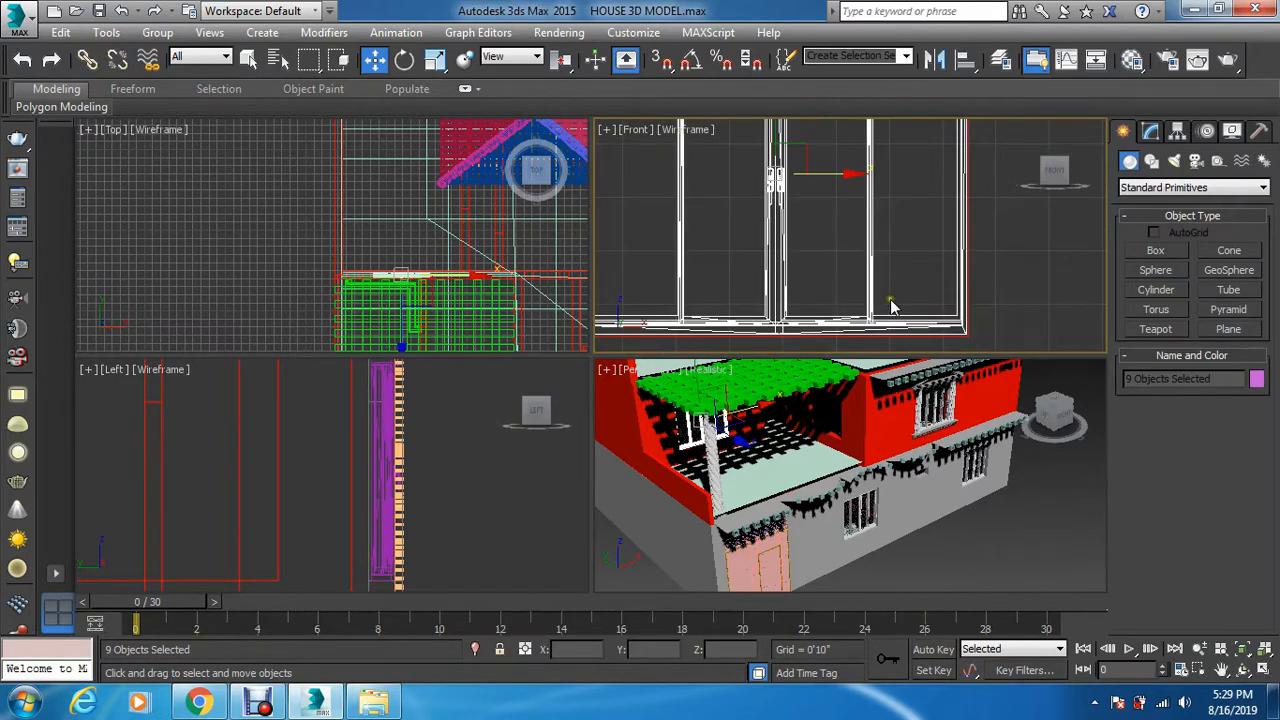
Scale the terrace window along X to about 104% so its frame reaches the opening's sides
key(r)
drag(857, 172, 860, 180)
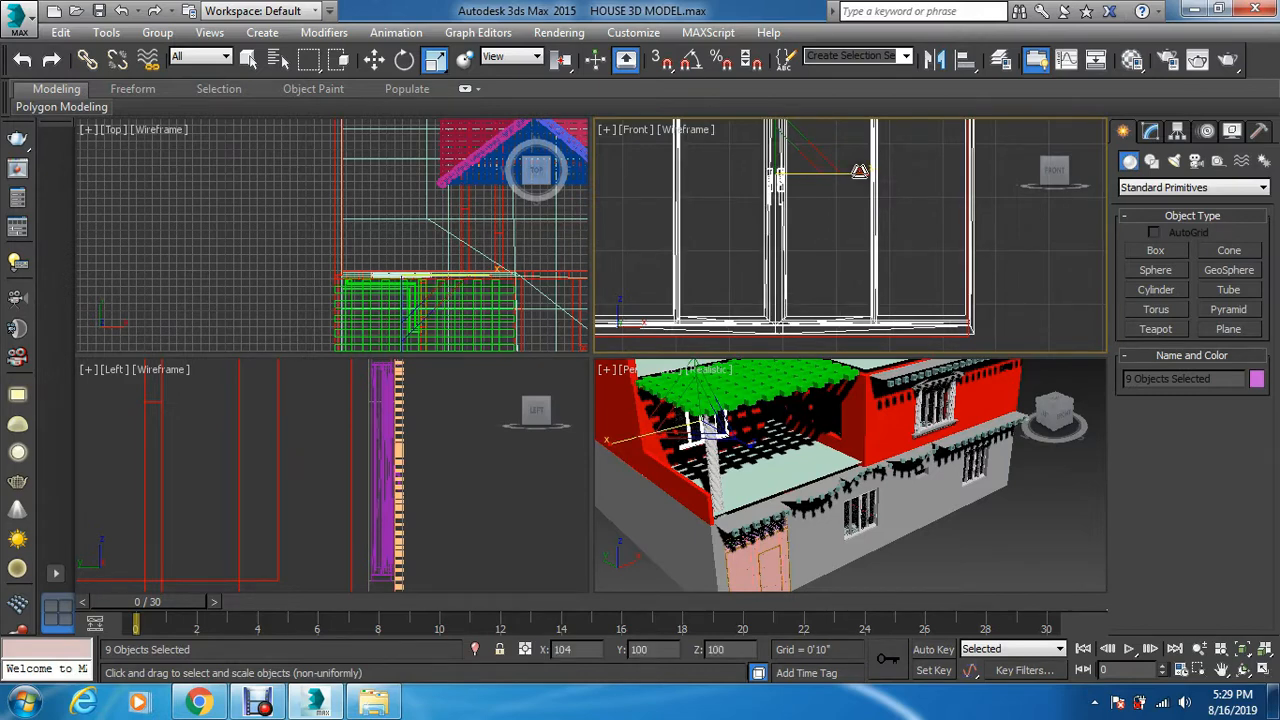
scroll(862, 220, down, 3)
Copy the terrace back-wall window along X in the Top view toward the terrace's side wall
key(w)
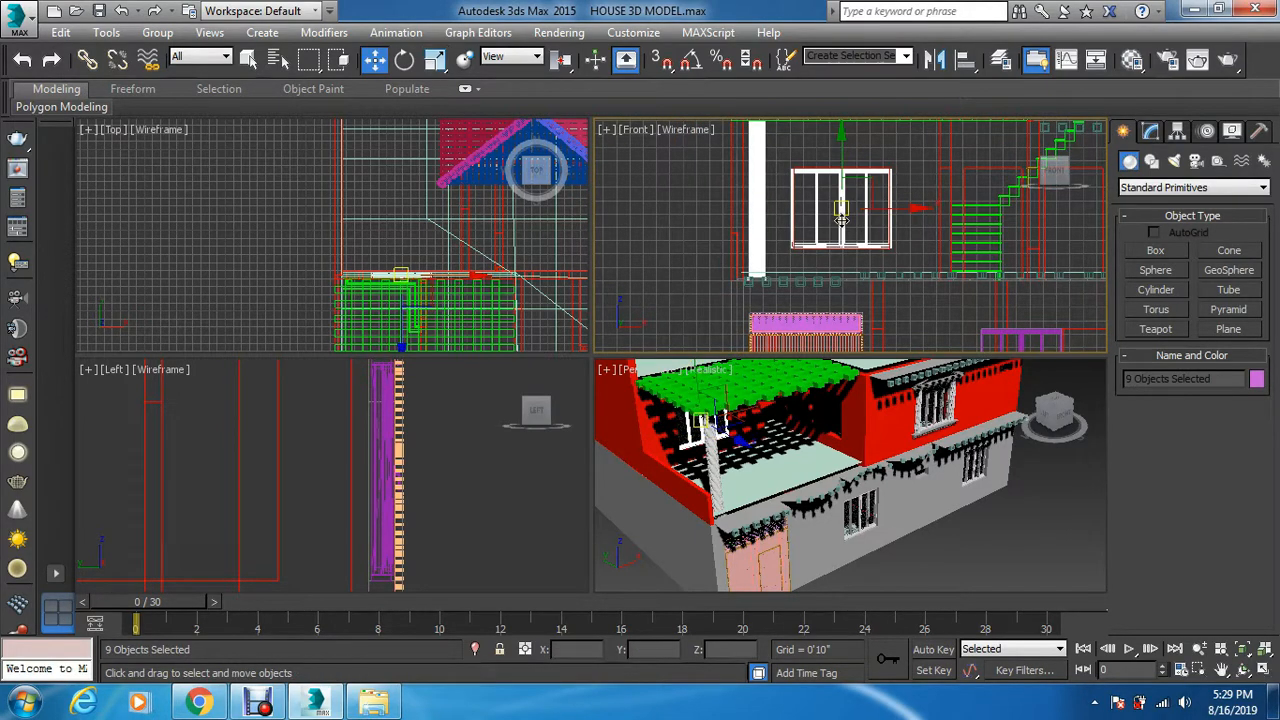
scroll(837, 216, down, 3)
scroll(561, 248, down, 3)
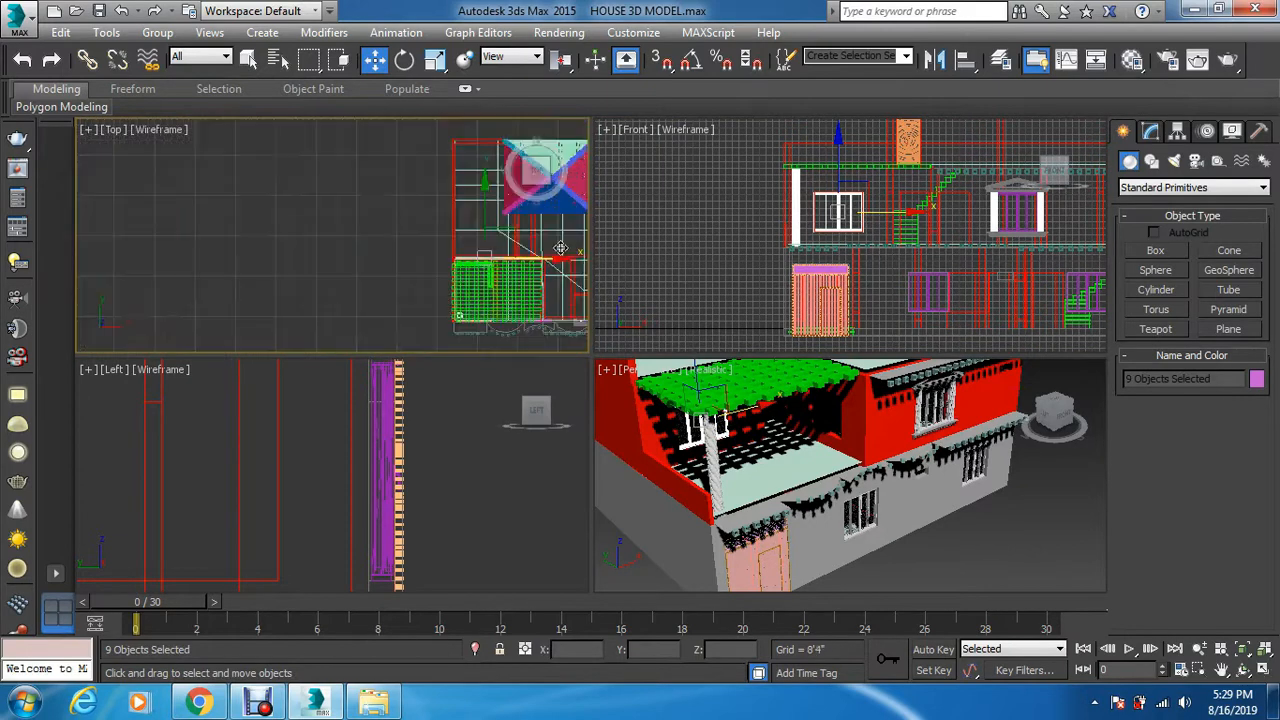
middle_drag(357, 314, 171, 271)
scroll(320, 224, up, 3)
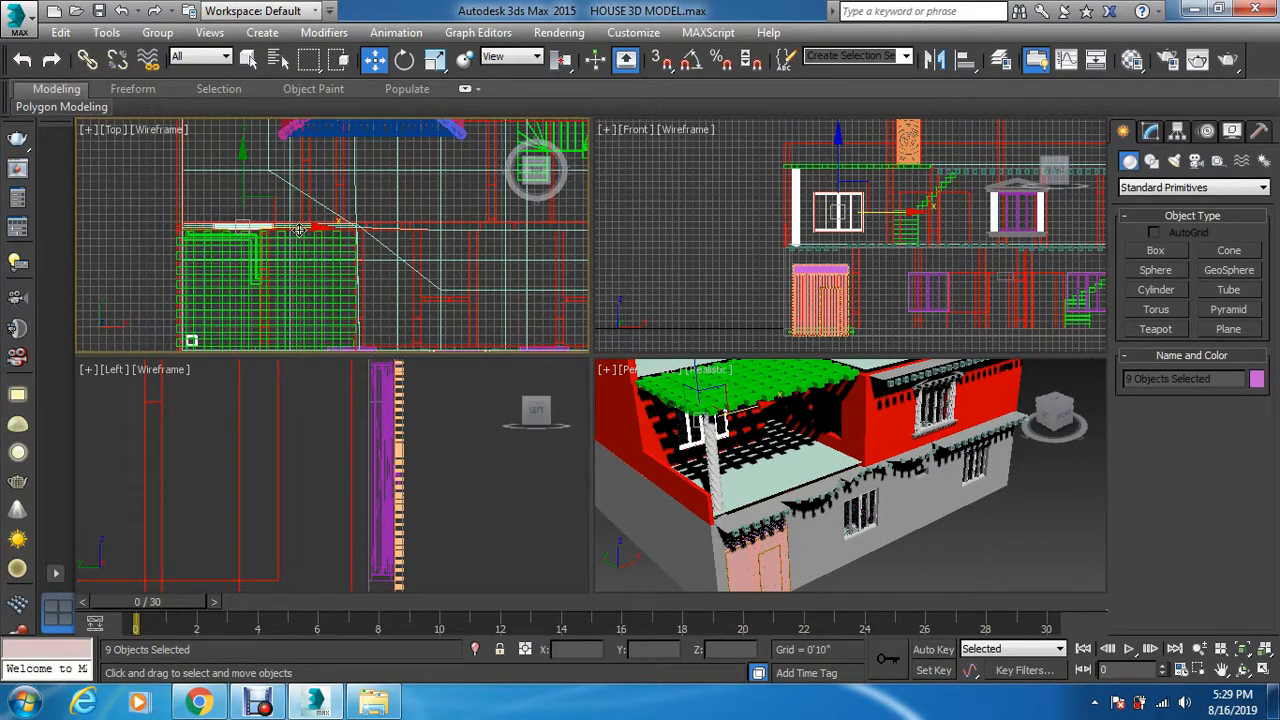
shift+drag(300, 230, 428, 246)
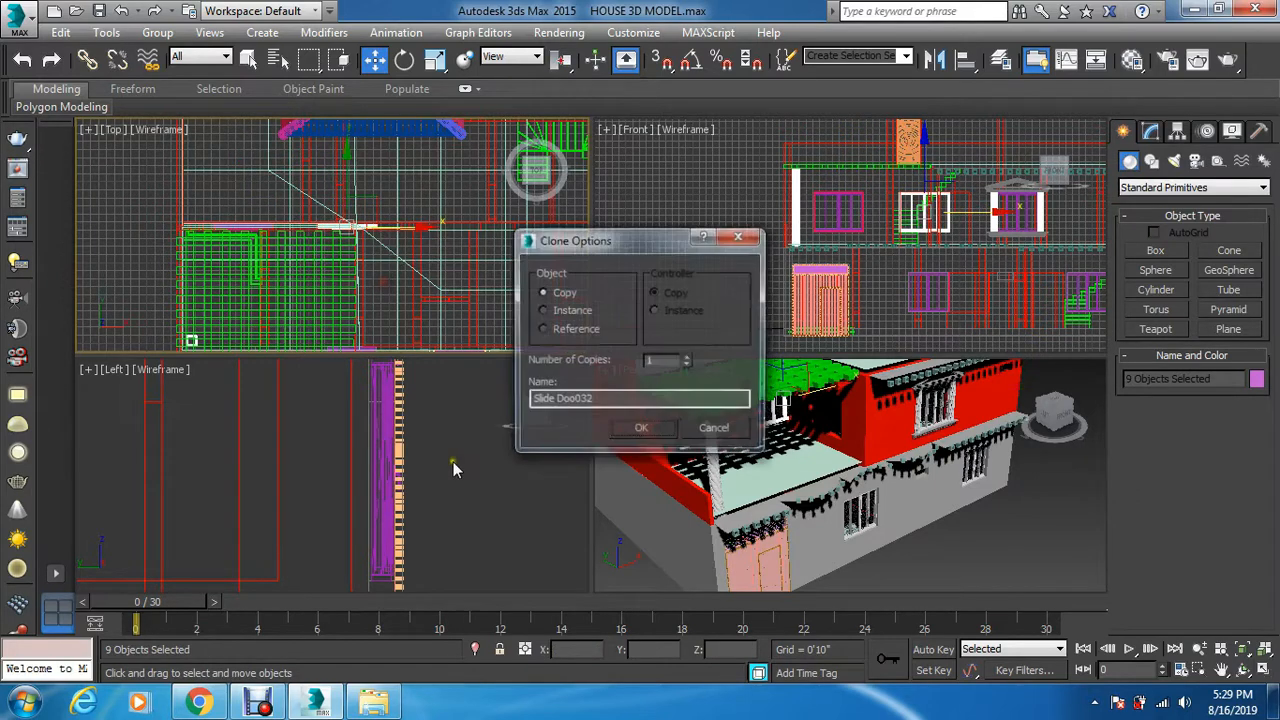
click(620, 429)
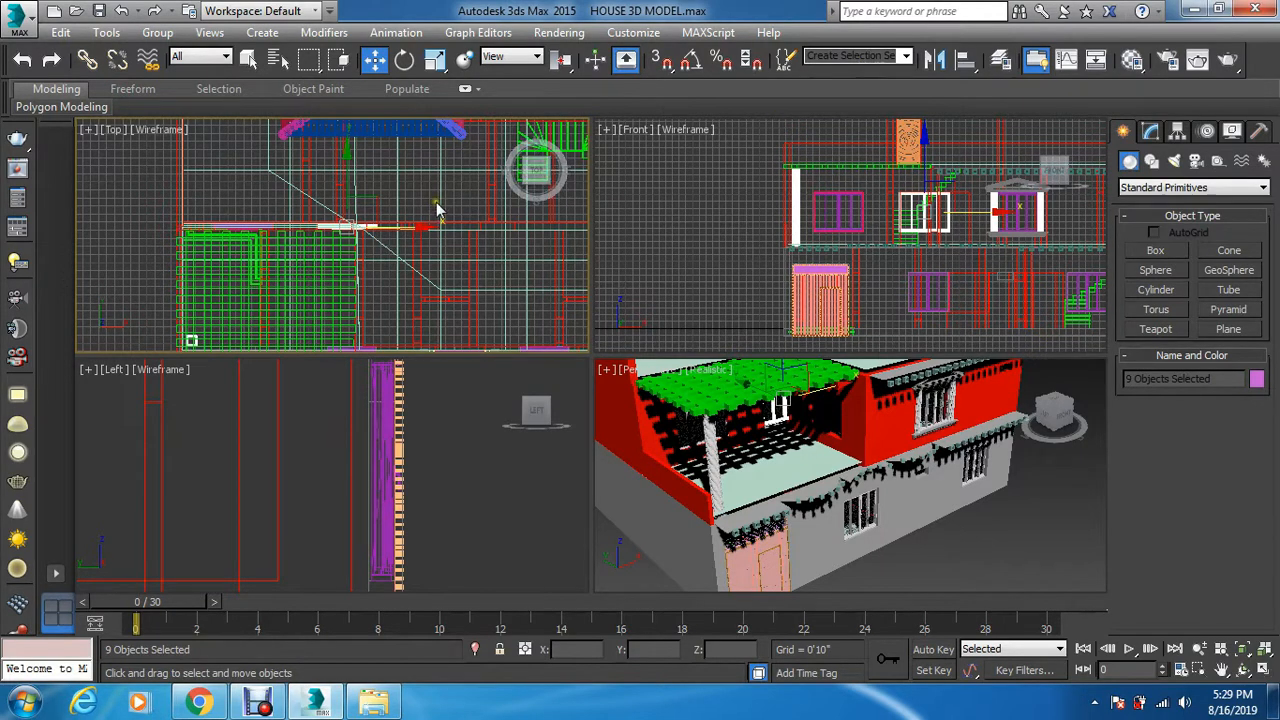
Rotate the new window copy in the Top view until it is perpendicular to the terrace's back wall
key(e)
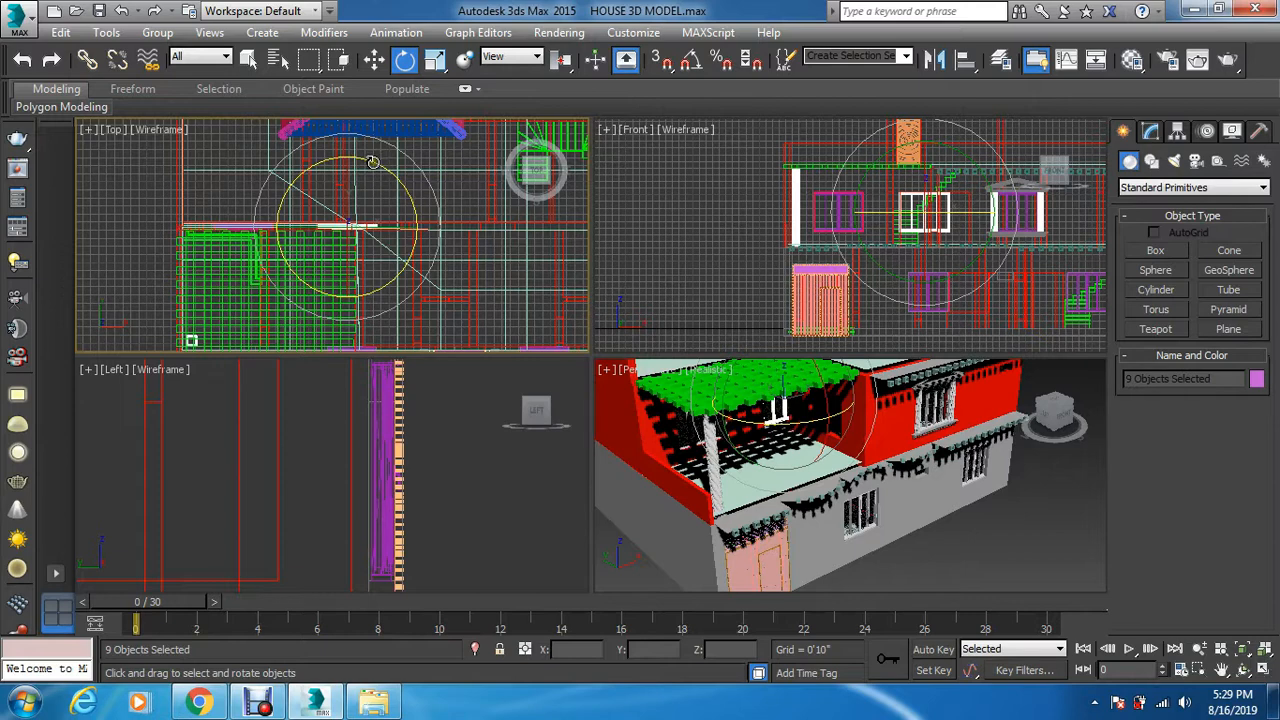
mouse_move(372, 162)
mouse_down()
mouse_move(434, 214)
mouse_move(370, 166)
mouse_move(402, 176)
mouse_move(386, 170)
mouse_up()
scroll(345, 237, up, 4)
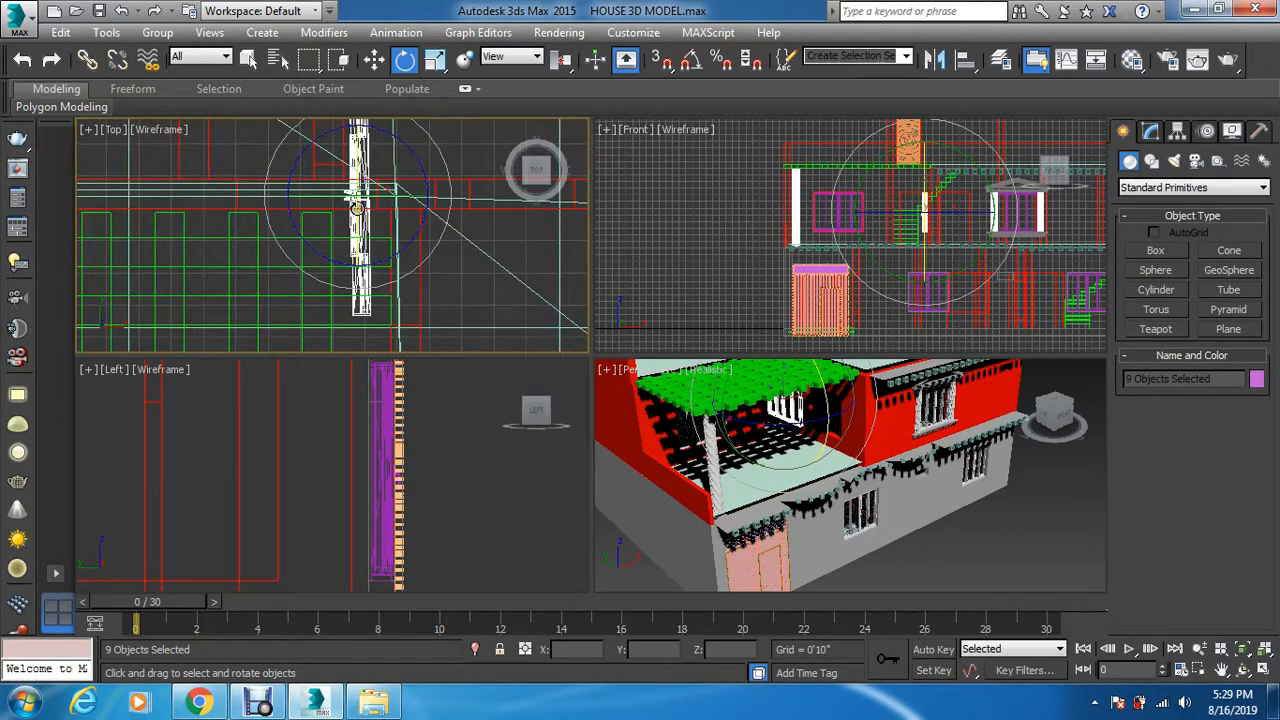
scroll(360, 206, down, 1)
click(395, 139)
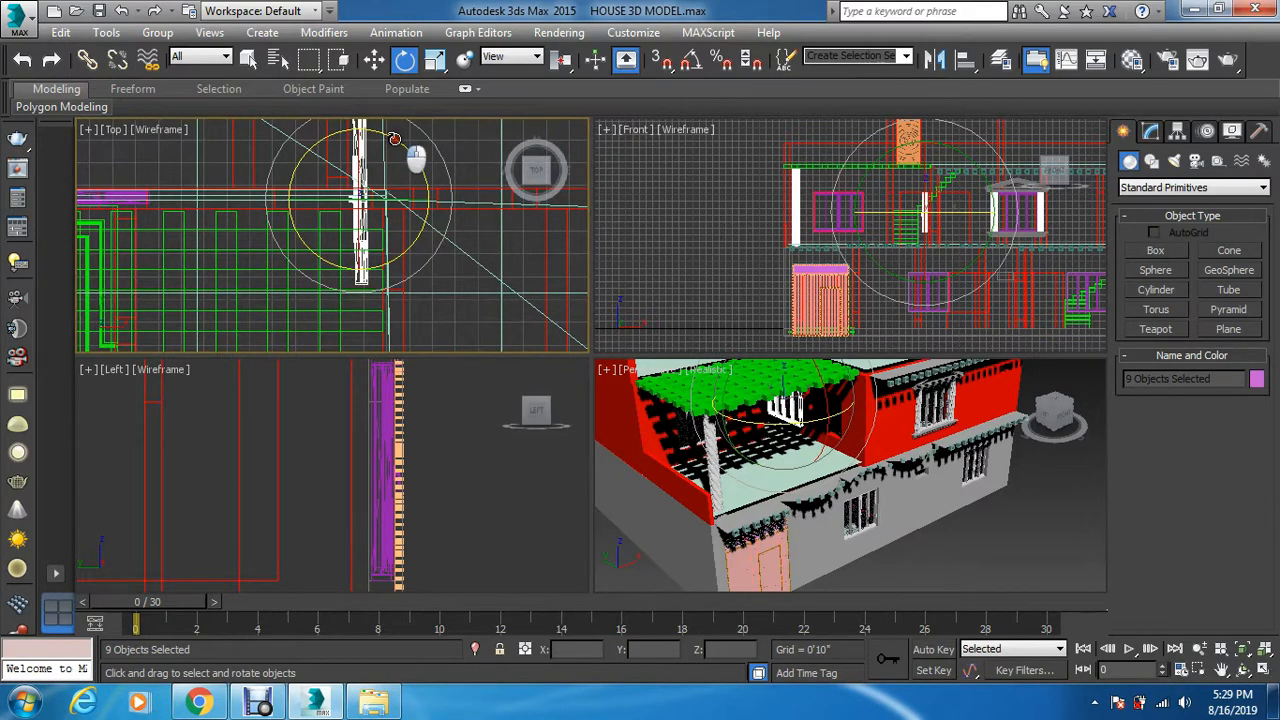
Move the rotated window copy toward the front of the house in the Top view, alongside the terrace's side wall
drag(395, 139, 393, 228)
key(w)
scroll(408, 225, down, 5)
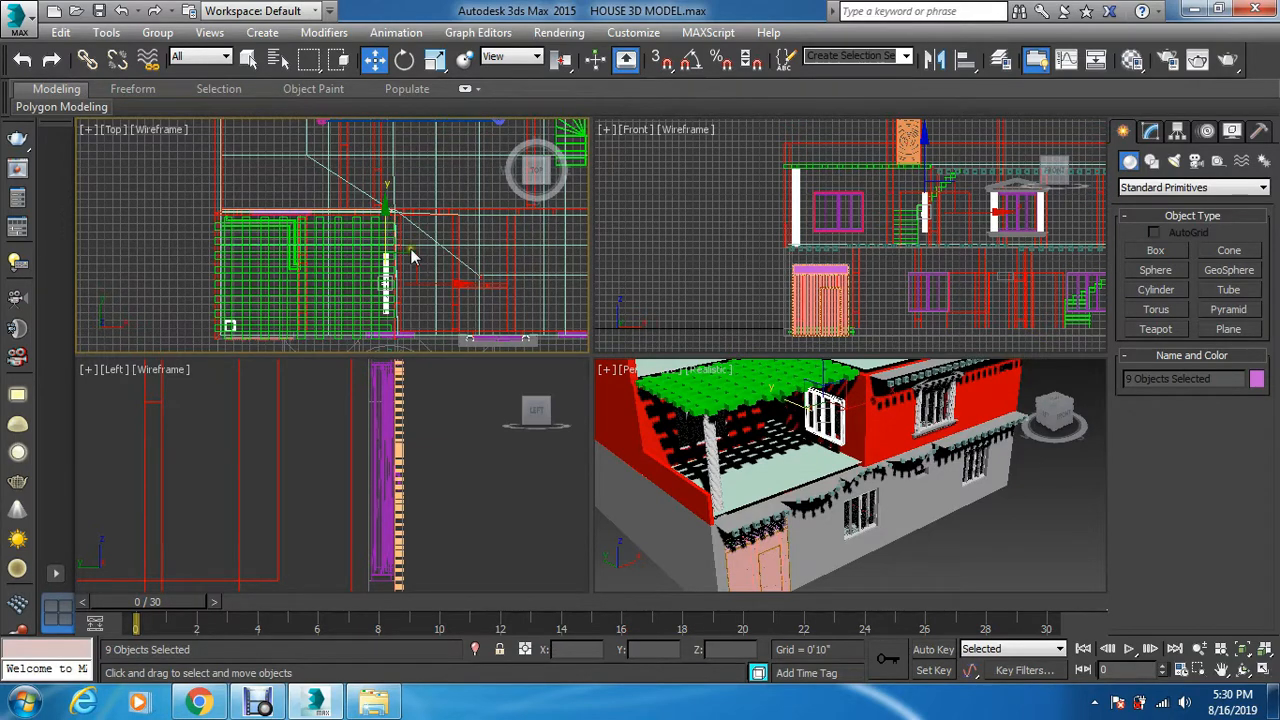
Move the rotated window copy about 1'4 2/8" along X in the Top view into the terrace's side wall
right_click(663, 262)
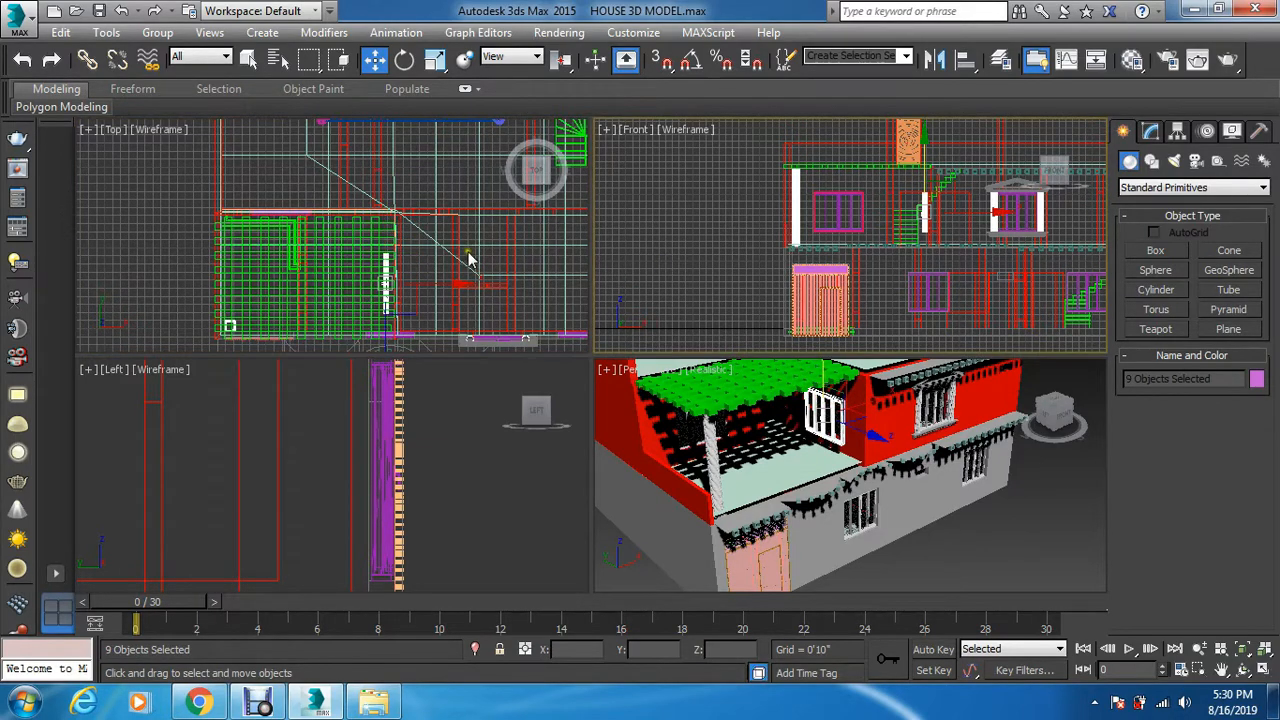
scroll(469, 259, down, 5)
scroll(468, 272, up, 5)
scroll(430, 262, up, 3)
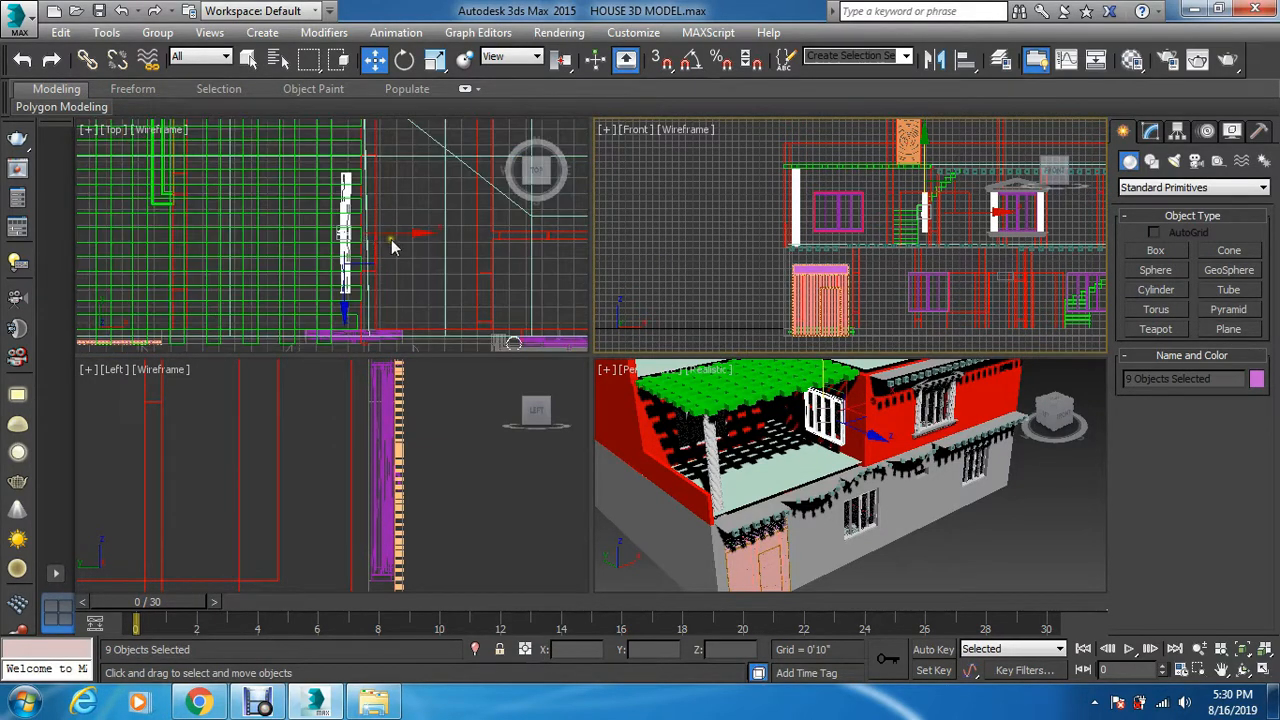
right_click(397, 232)
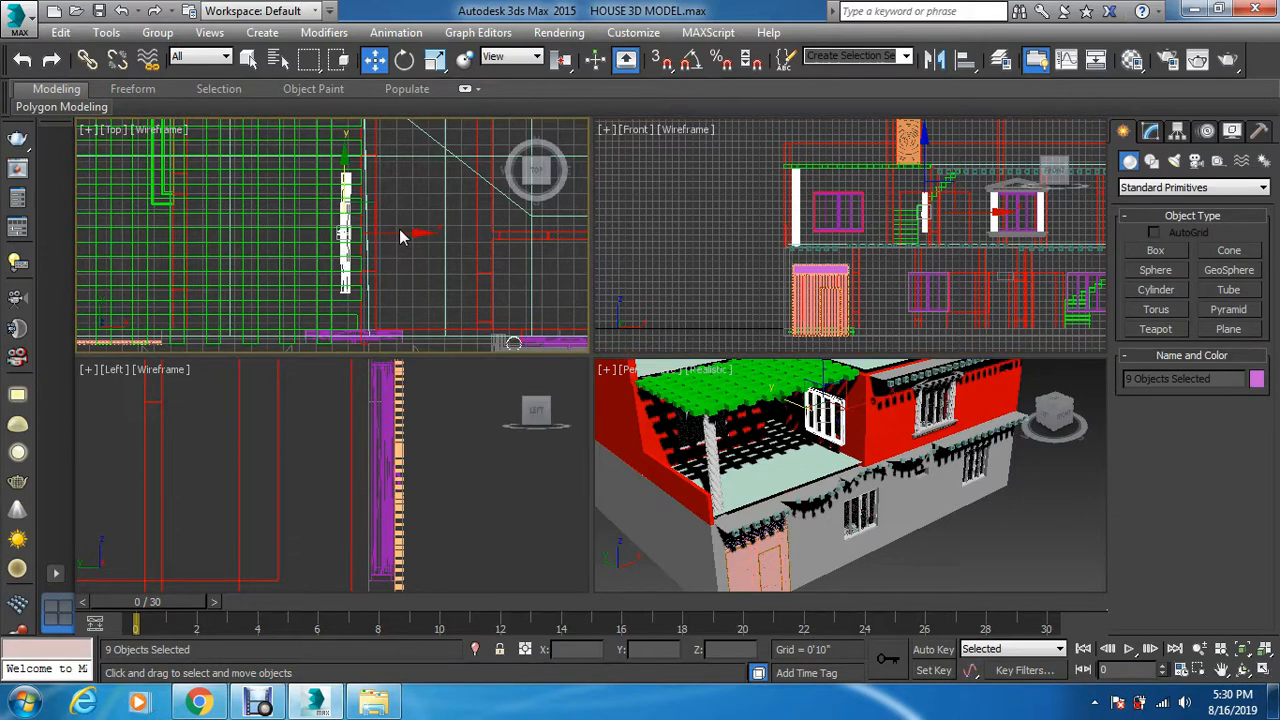
drag(387, 232, 413, 232)
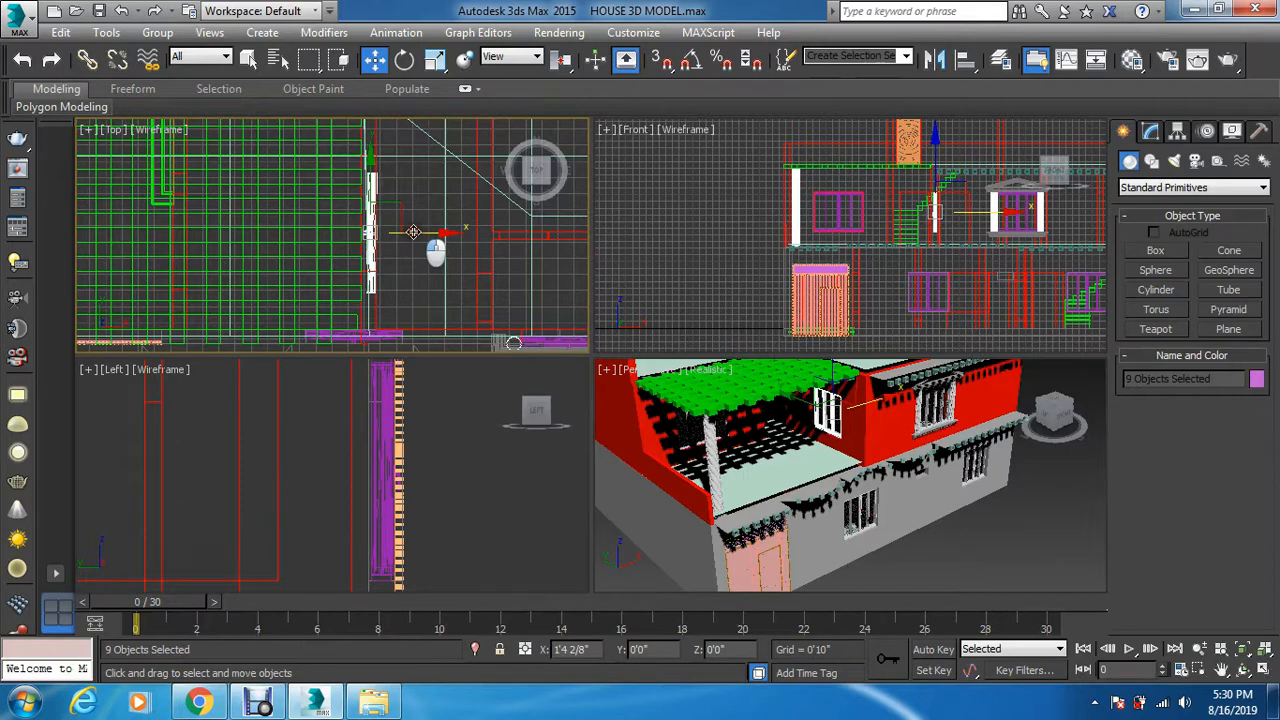
Move the side-wall window along Y in the Top view toward the back of the house to meet the opening's rear edge
scroll(413, 232, down, 3)
scroll(399, 196, up, 3)
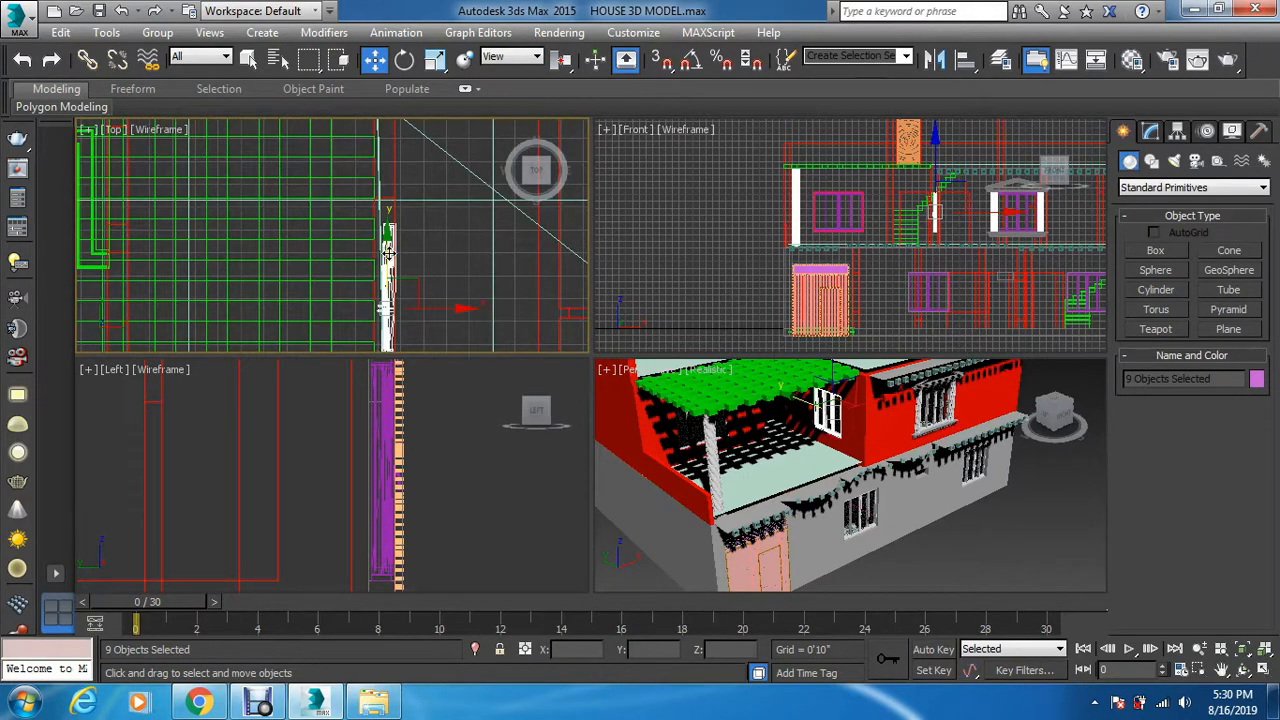
drag(388, 255, 389, 229)
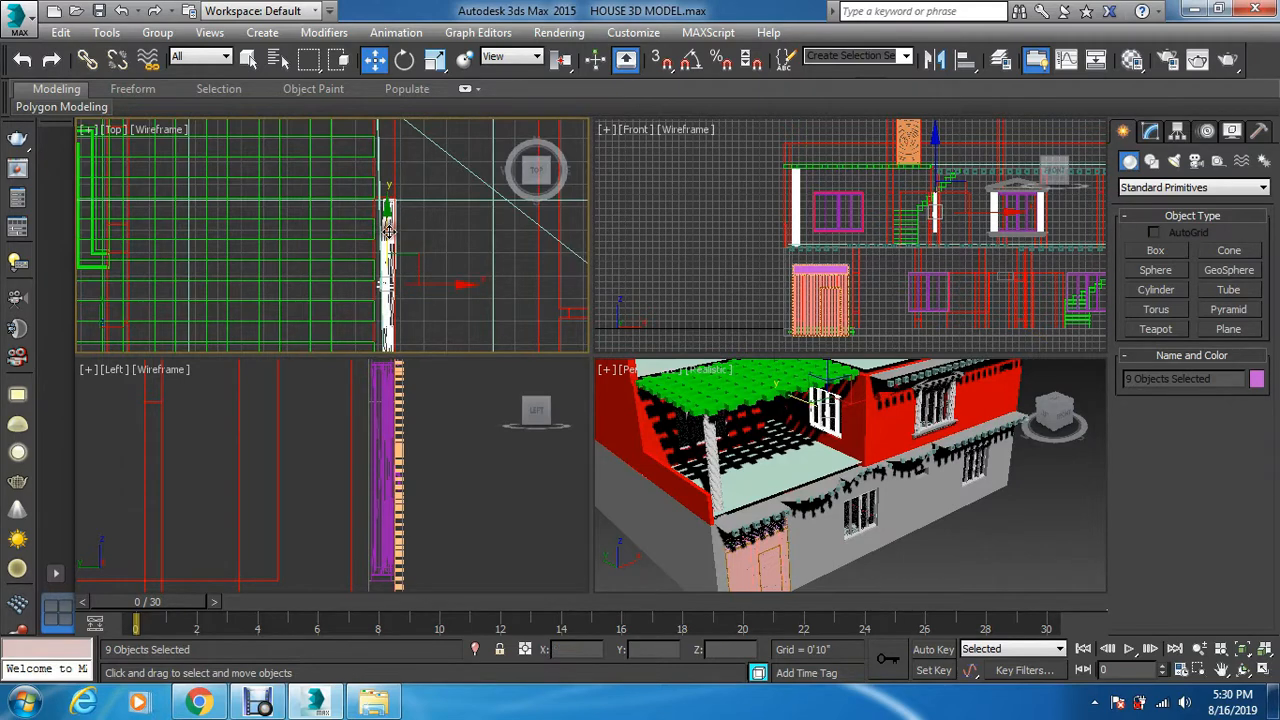
scroll(389, 229, up, 3)
scroll(416, 185, down, 3)
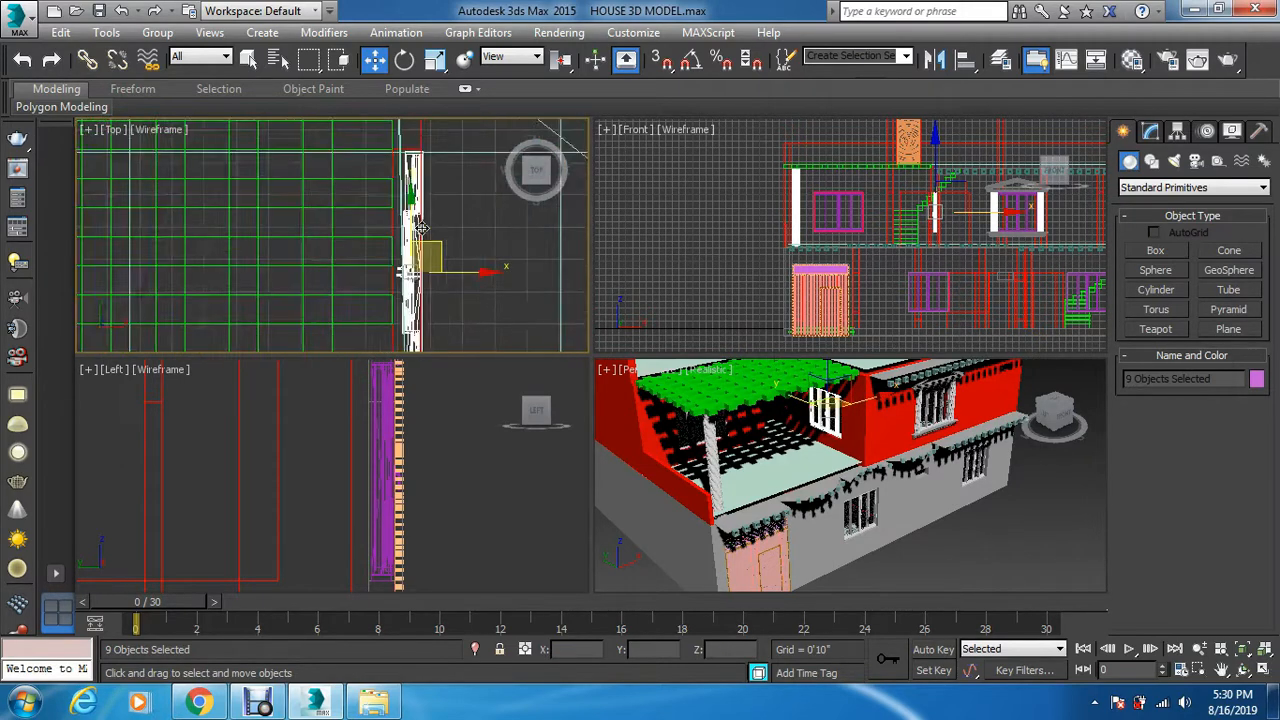
Shift the side-wall window back along X by about 0'1 6/8" to sit within the wall's thickness
scroll(415, 200, up, 2)
scroll(415, 212, down, 2)
scroll(413, 210, up, 2)
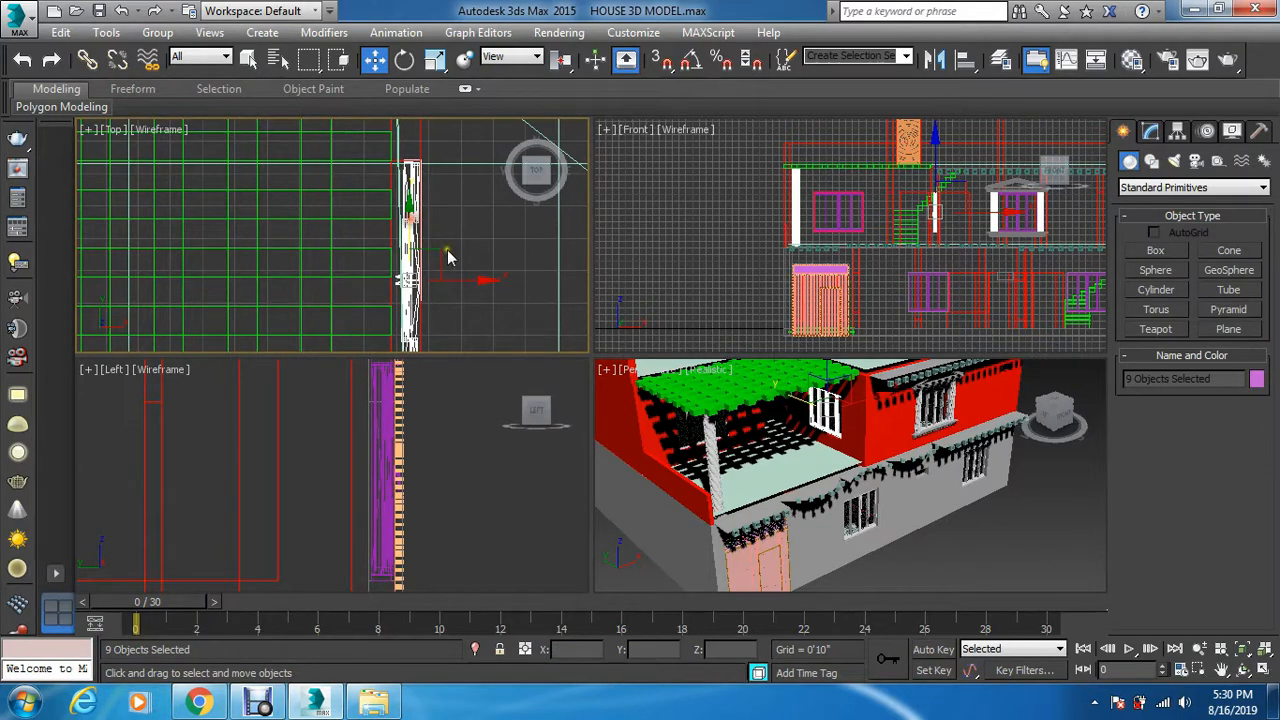
drag(458, 285, 454, 286)
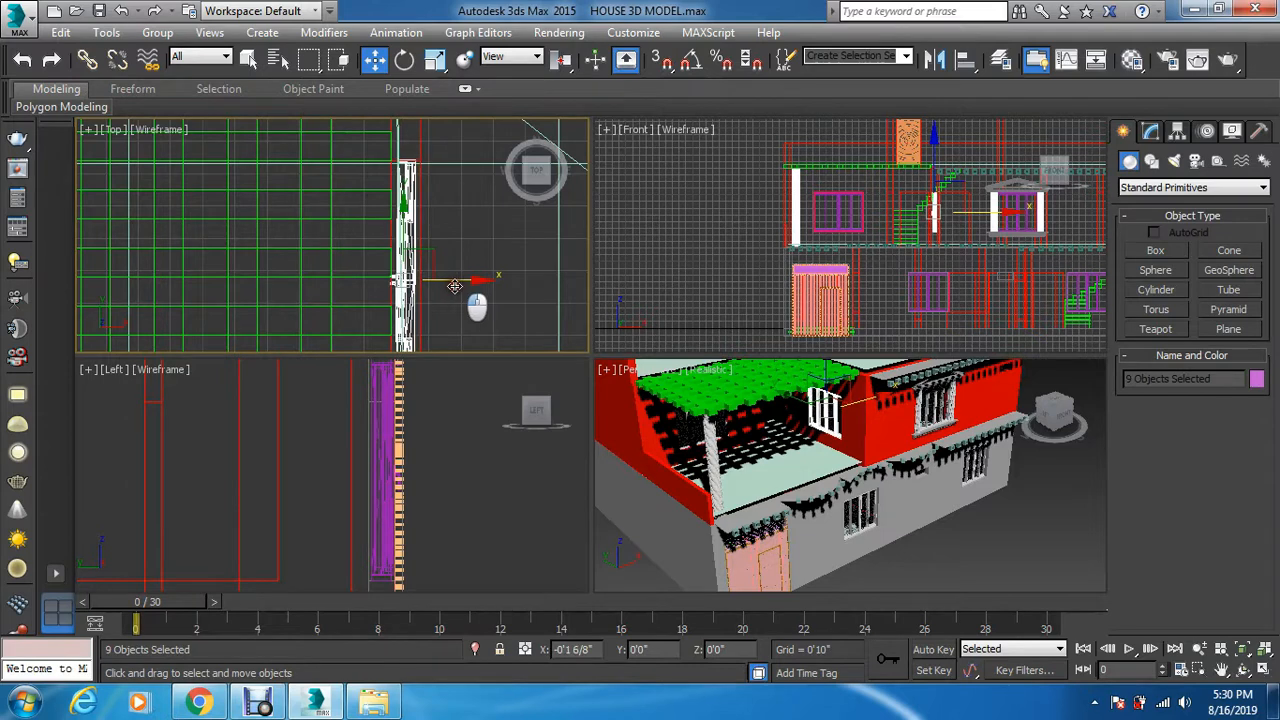
Examine both ends of the side-wall window against its wall opening in the Top view
scroll(418, 202, down, 3)
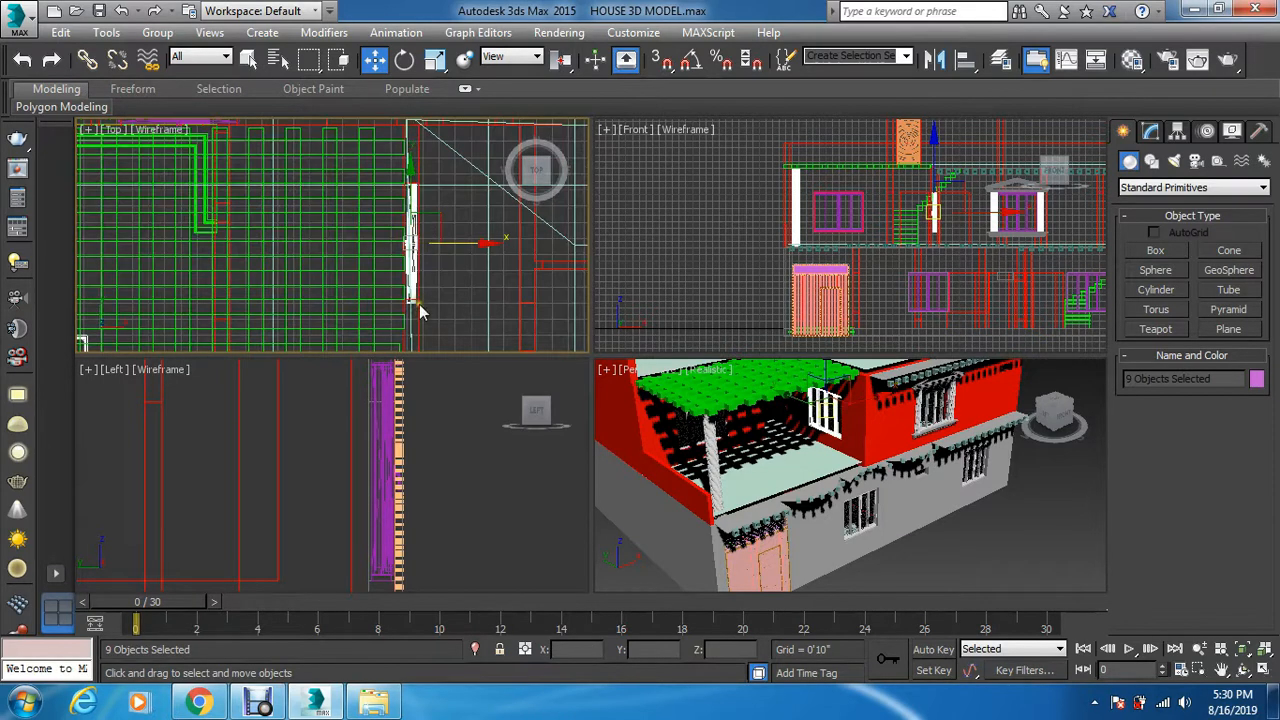
scroll(414, 344, up, 6)
scroll(428, 219, down, 3)
scroll(428, 219, up, 5)
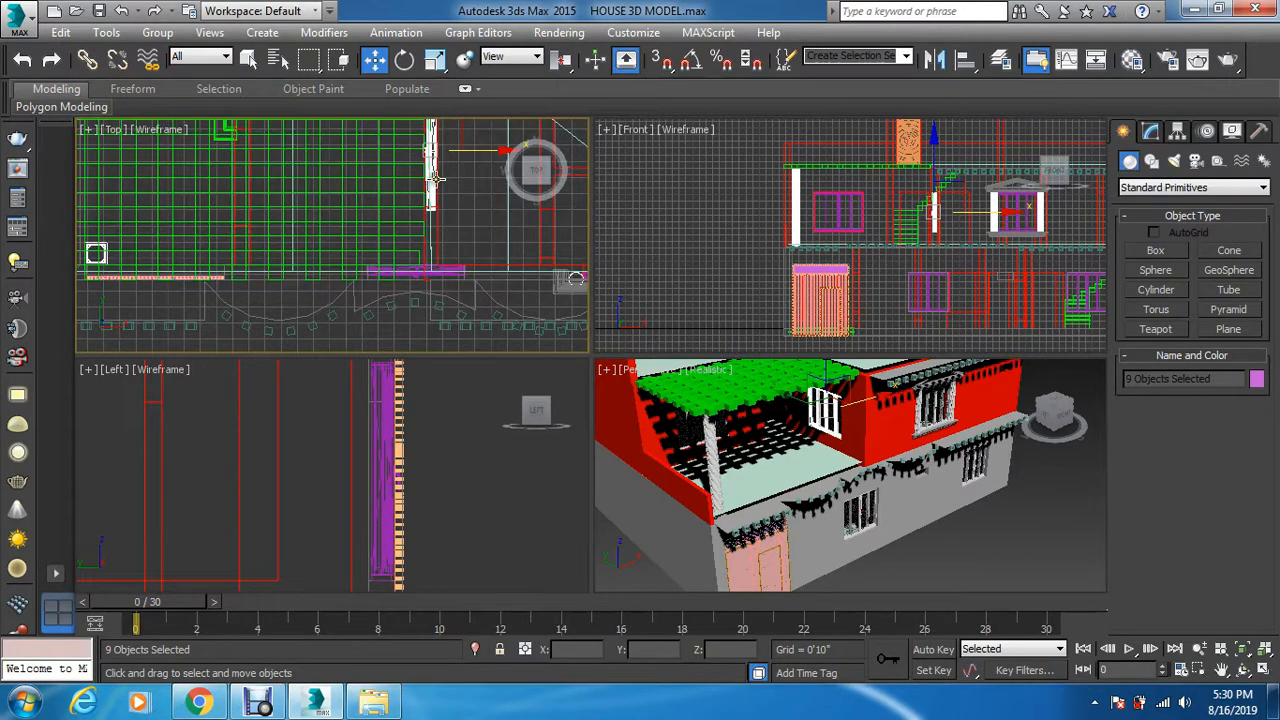
scroll(433, 201, up, 3)
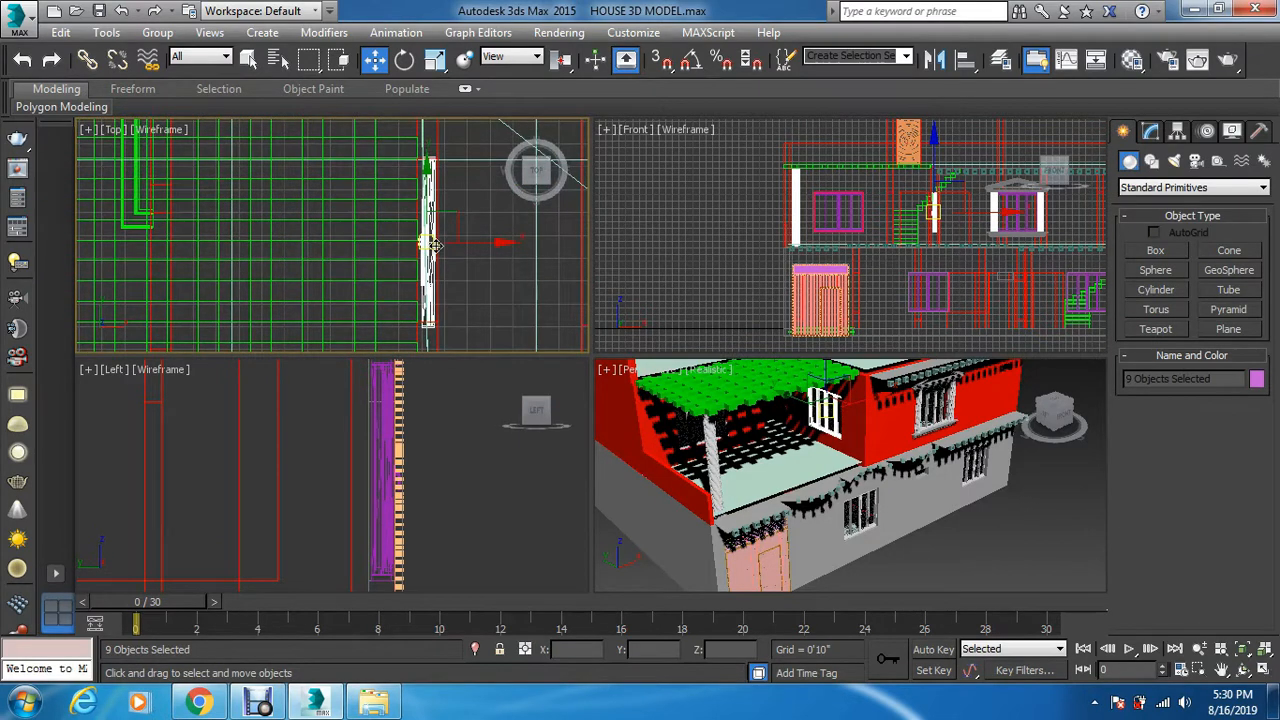
middle_drag(427, 269, 433, 314)
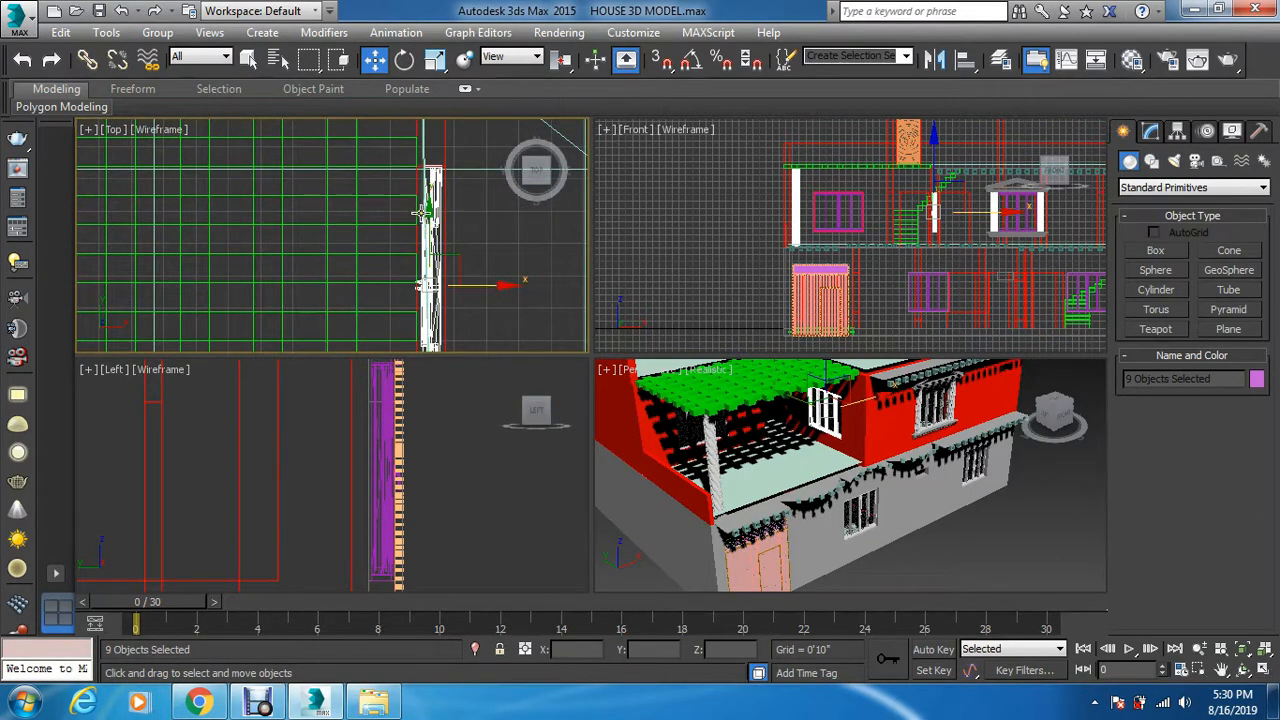
scroll(427, 230, down, 2)
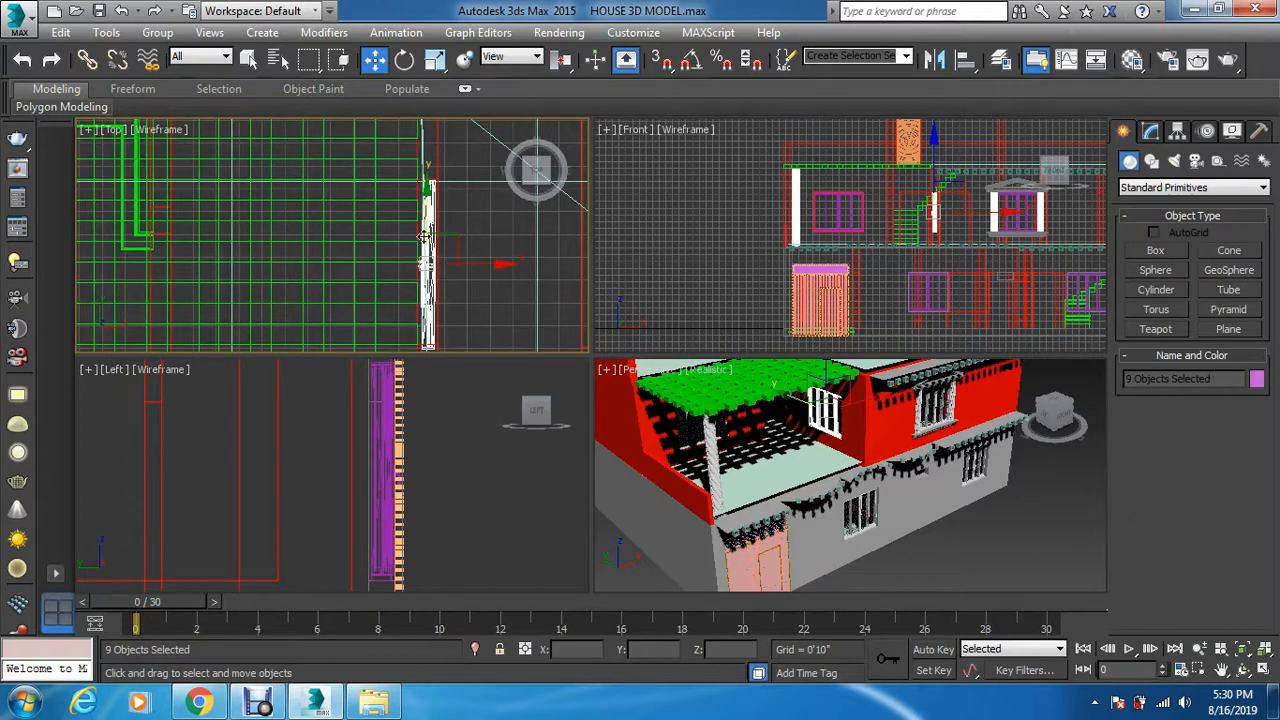
scroll(428, 310, up, 3)
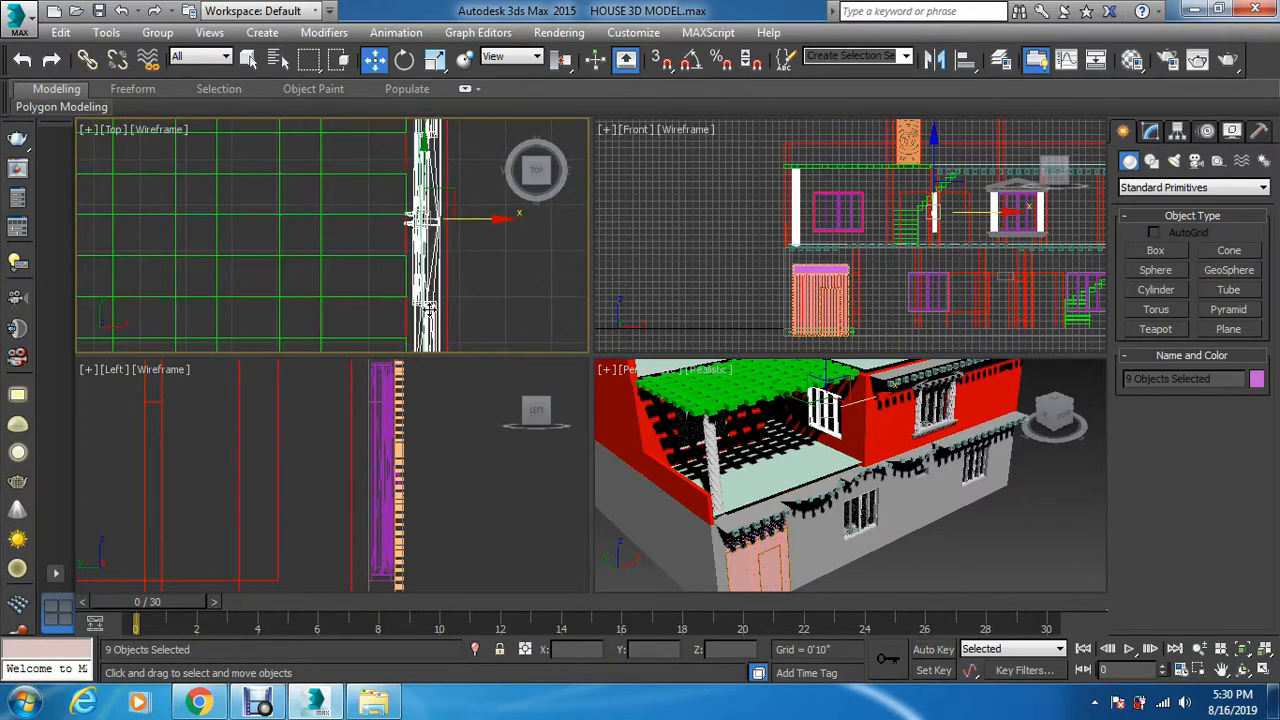
scroll(428, 310, down, 2)
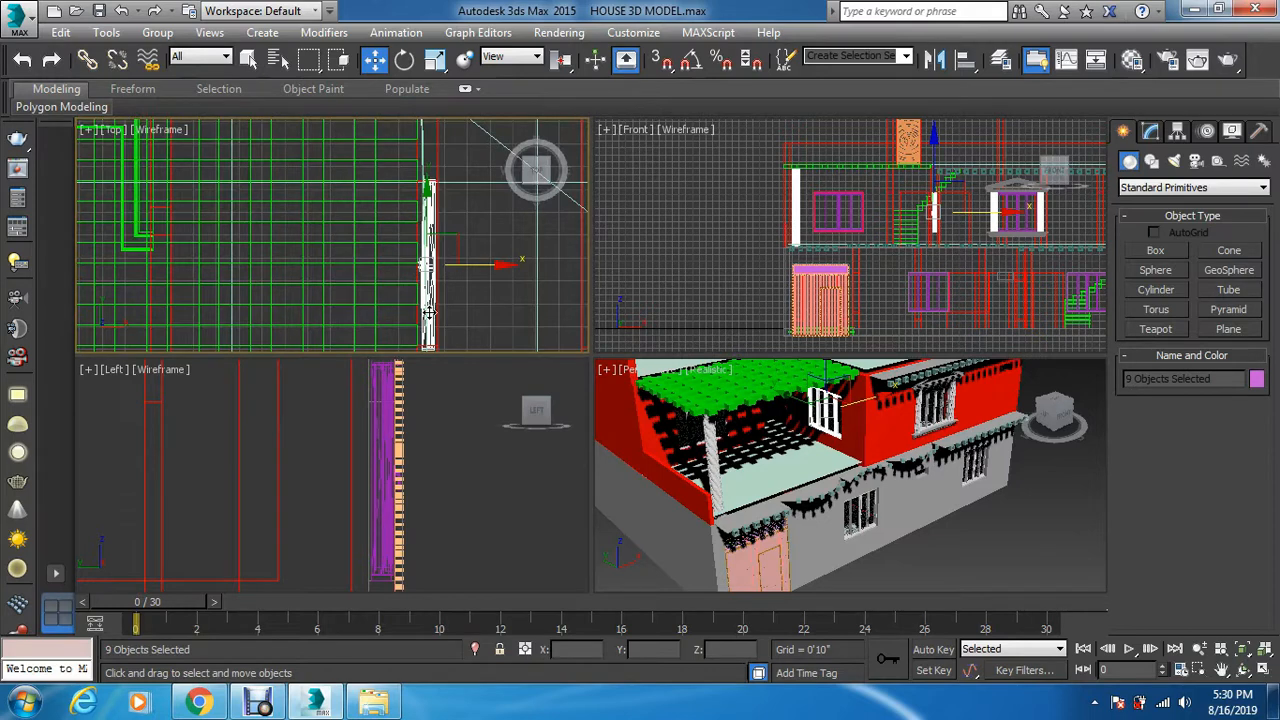
Scale the side-wall window slightly along Y in the Top view to fit the opening's length
key(r)
scroll(428, 300, up, 2)
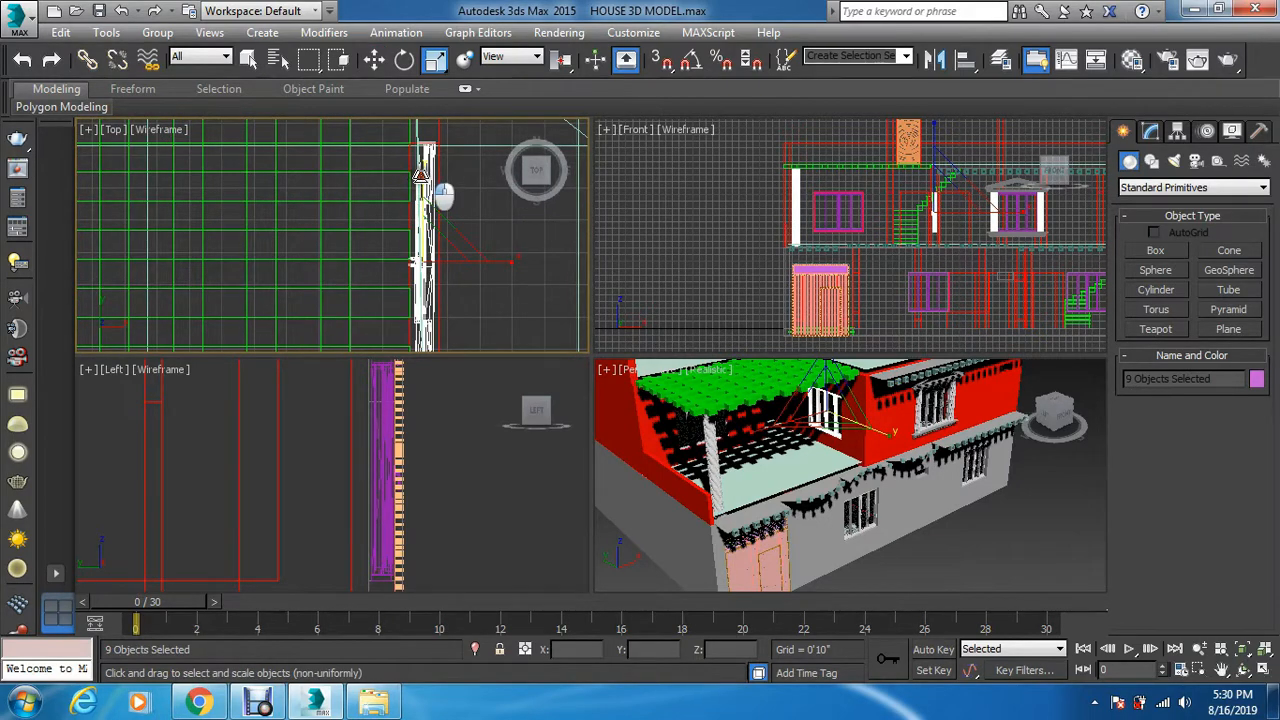
drag(441, 196, 443, 205)
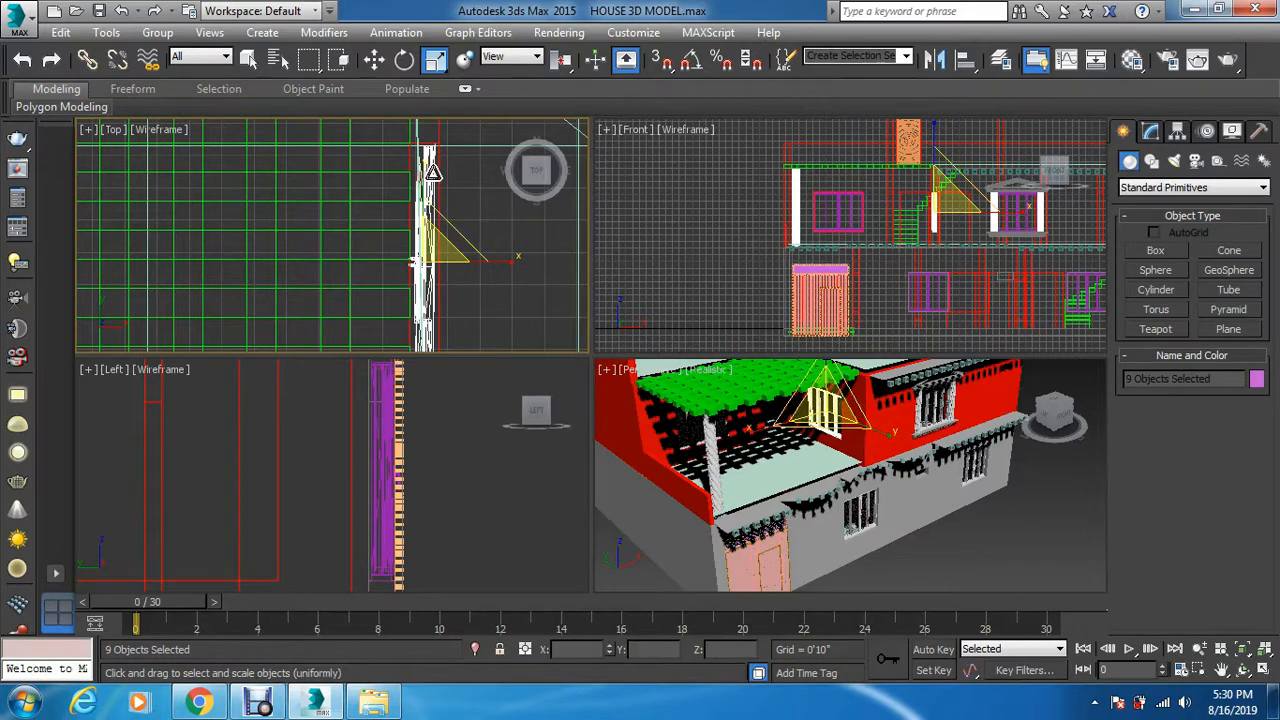
scroll(420, 340, down, 3)
scroll(420, 340, up, 5)
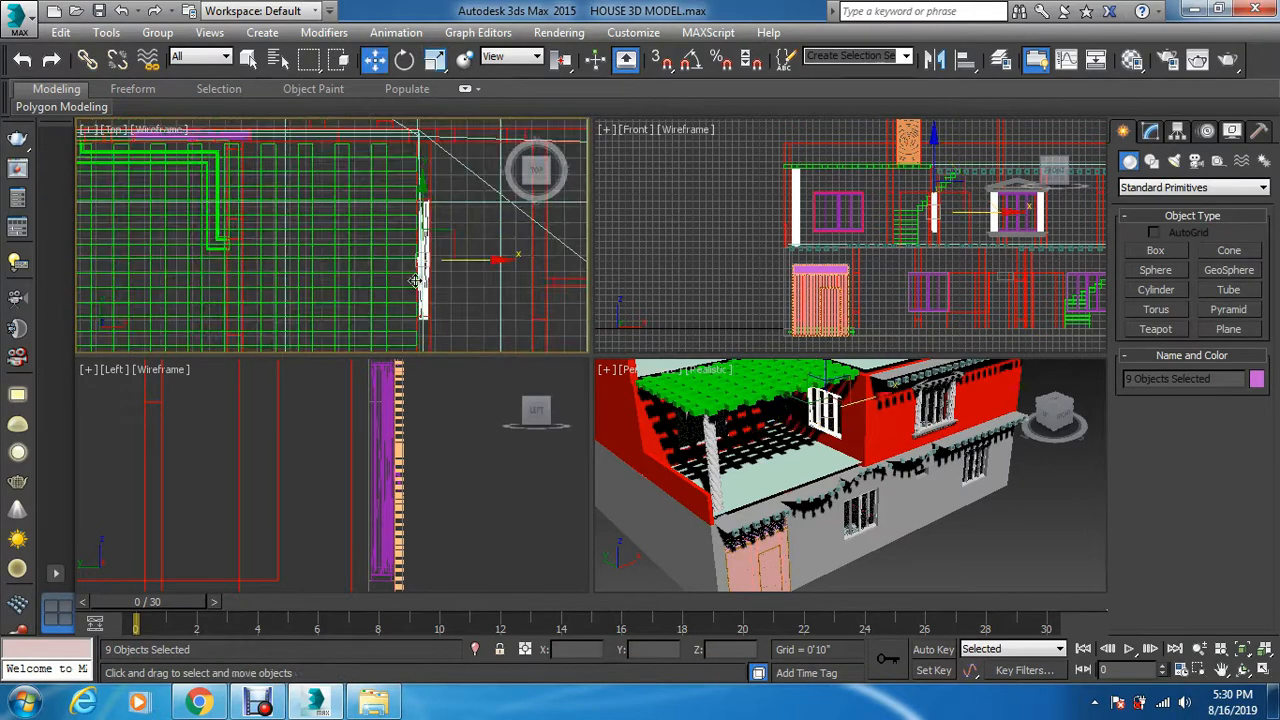
Nudge the side-wall window along Y in the Top view and check its fit in the opening in the Left view
key(w)
drag(430, 276, 431, 279)
scroll(472, 164, down, 2)
scroll(472, 166, down, 3)
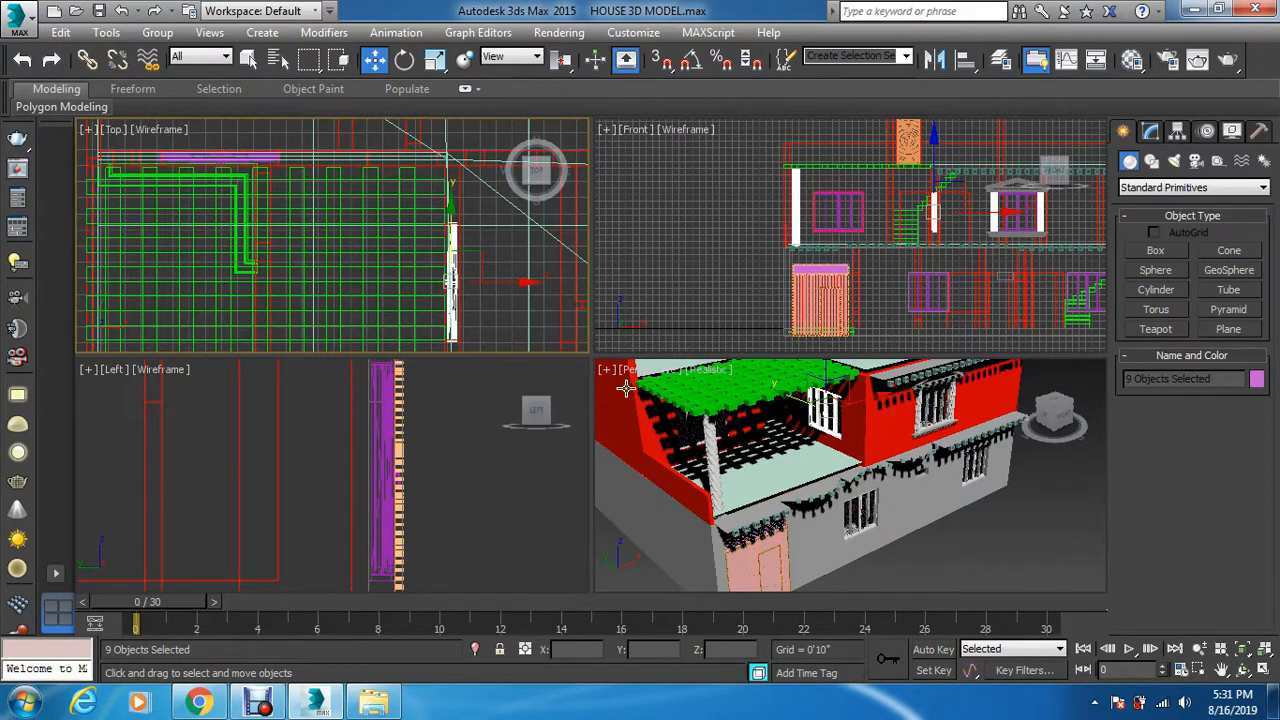
scroll(448, 480, down, 5)
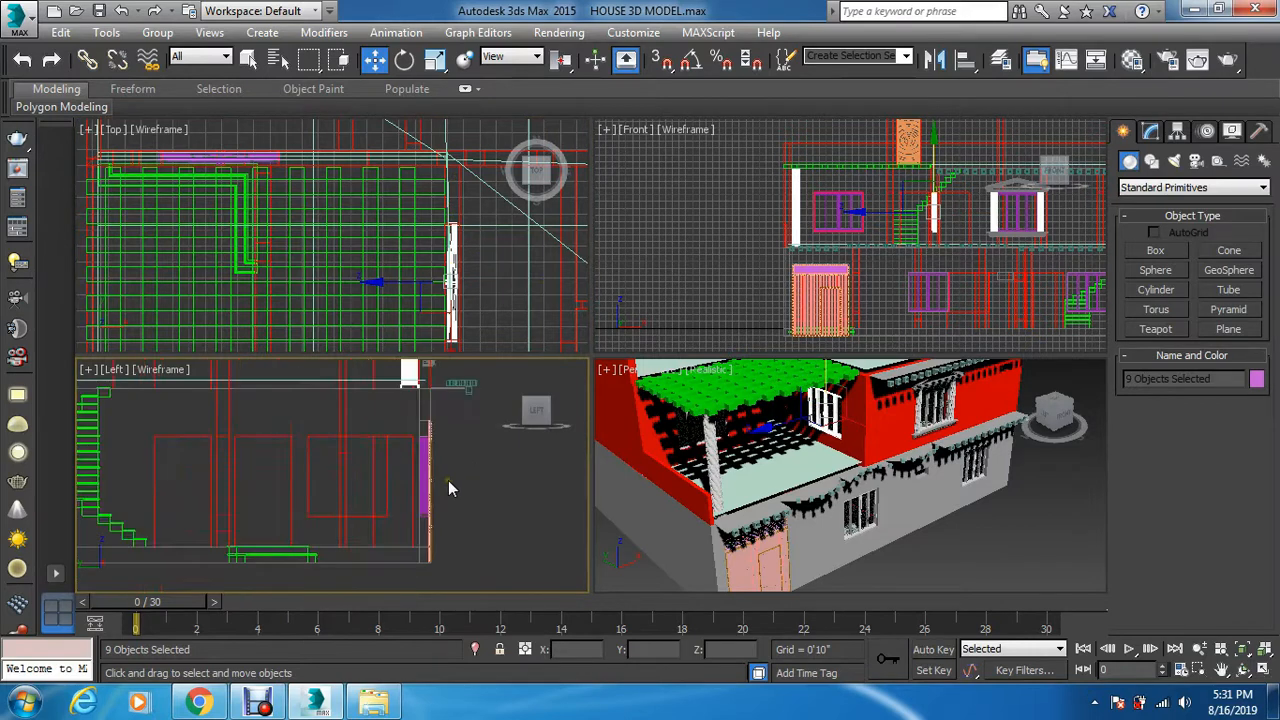
scroll(448, 480, up, 6)
scroll(454, 422, down, 1)
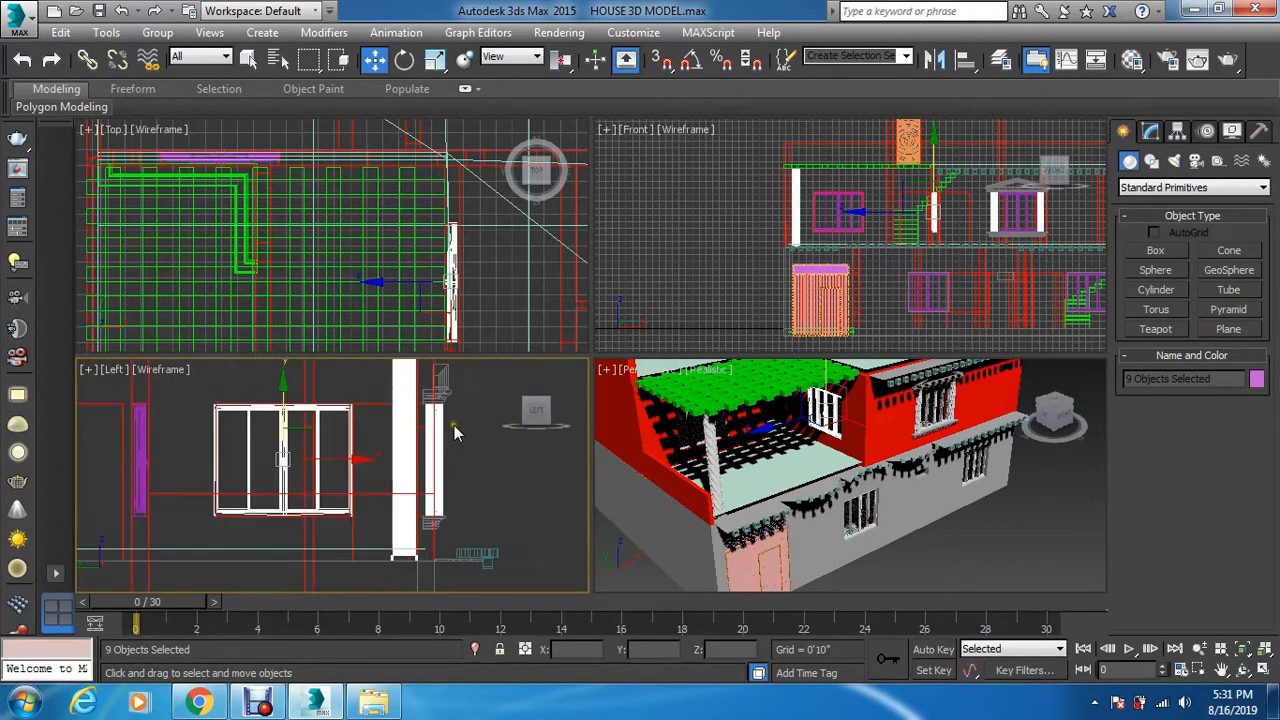
scroll(266, 455, up, 3)
scroll(264, 456, down, 1)
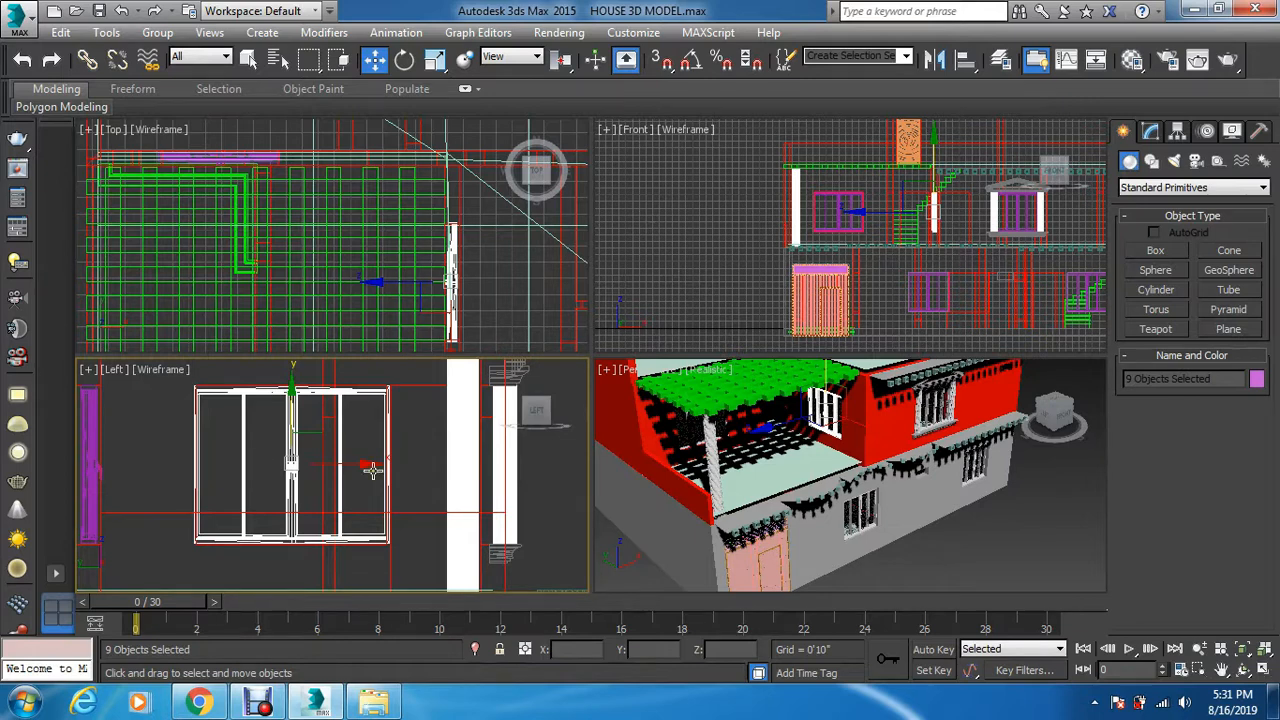
Deselect the window and frame the whole house in the Perspective, Front, Top and Left views
right_click(937, 569)
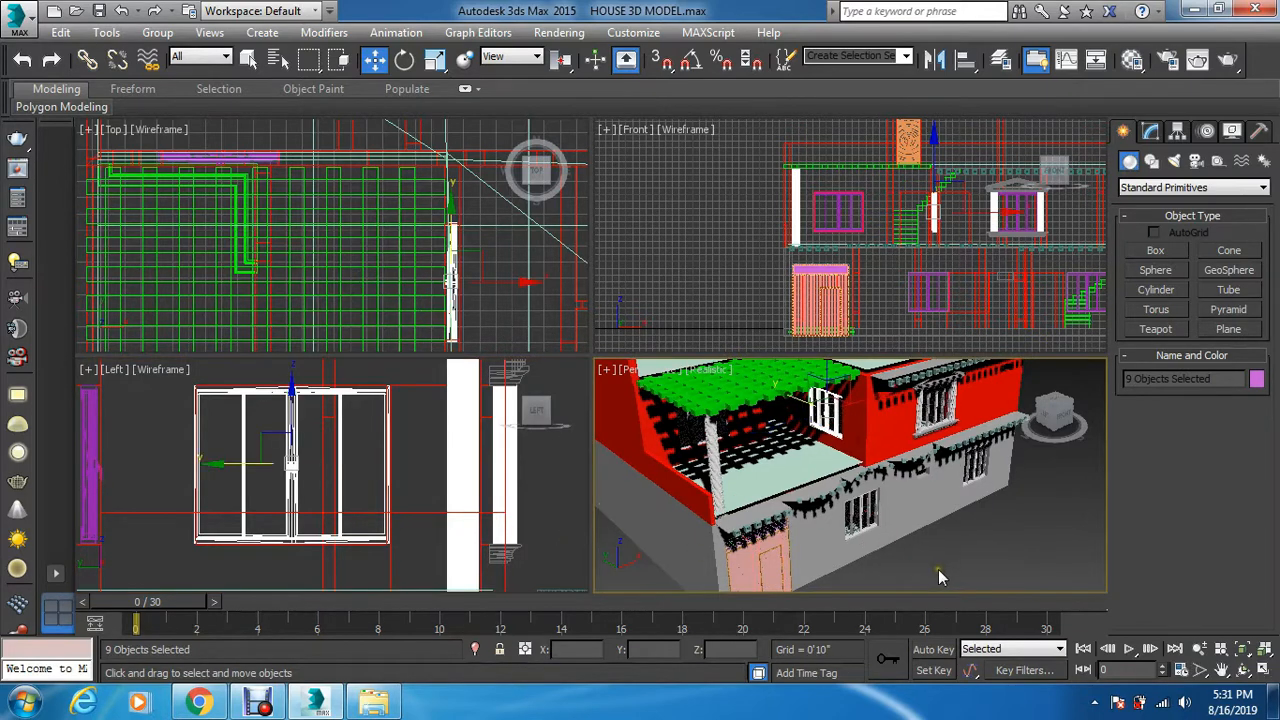
key(ctrl+d)
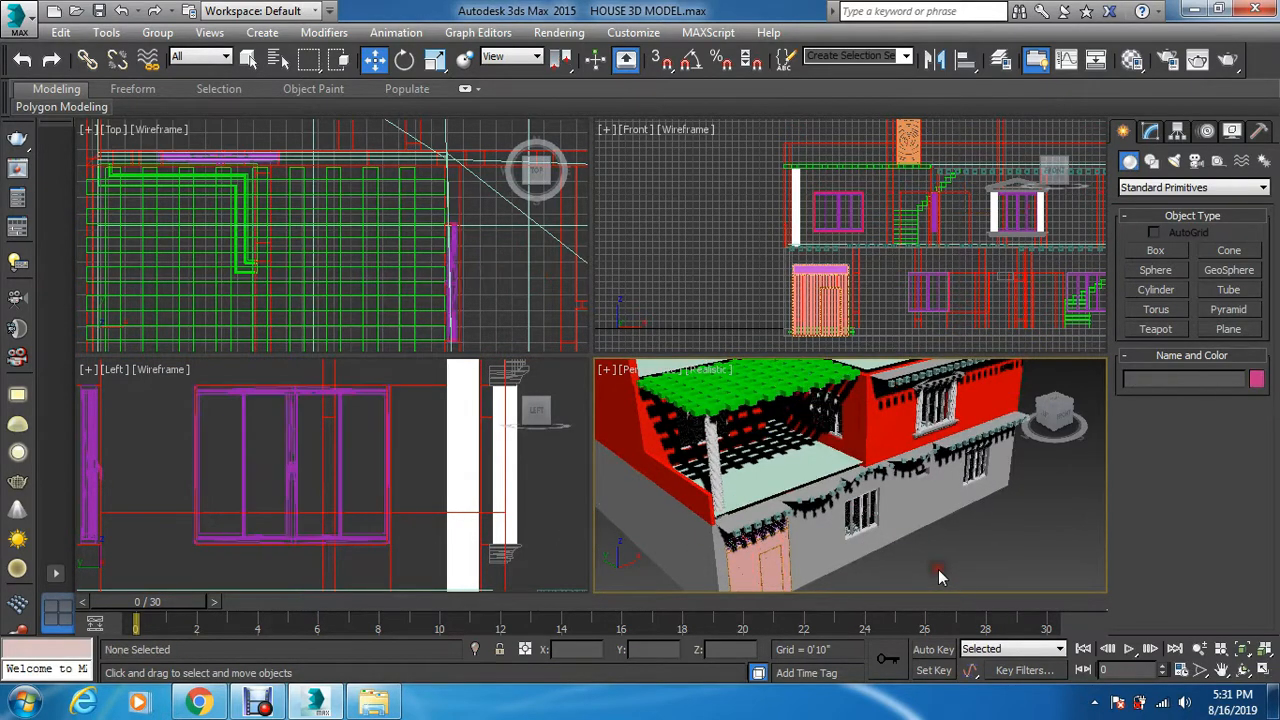
key(z)
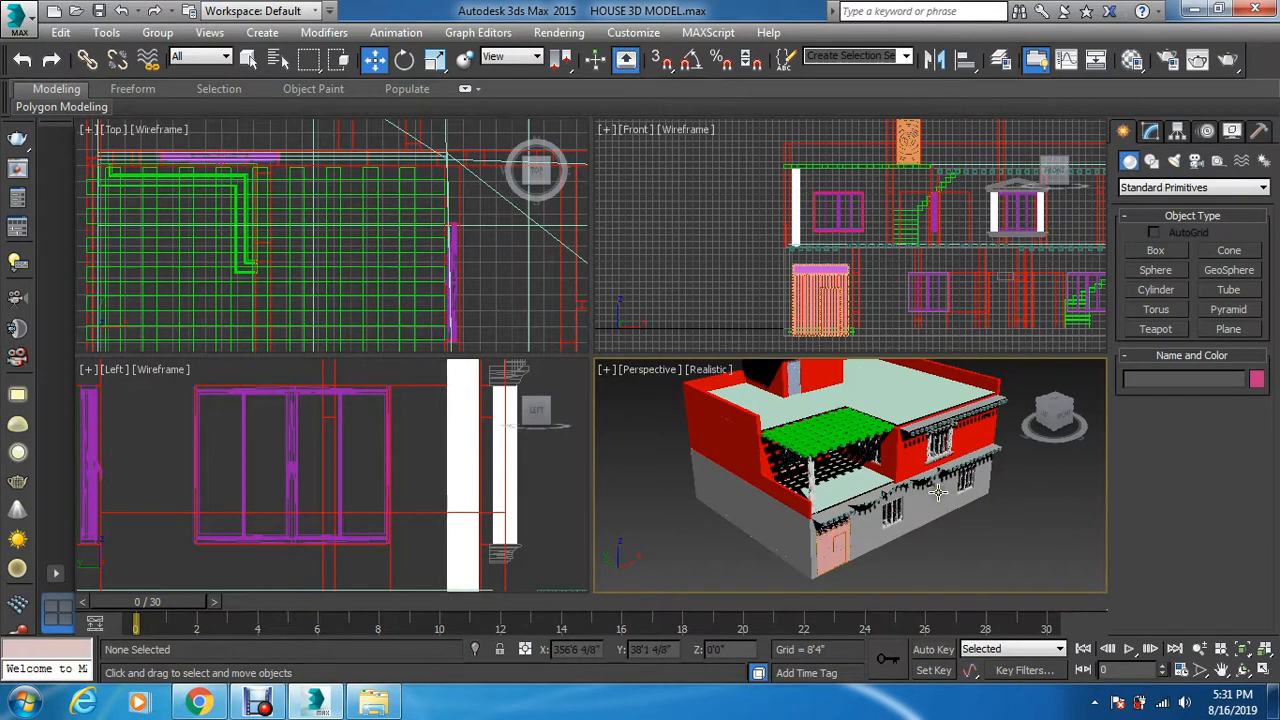
right_click(662, 270)
key(z)
right_click(536, 276)
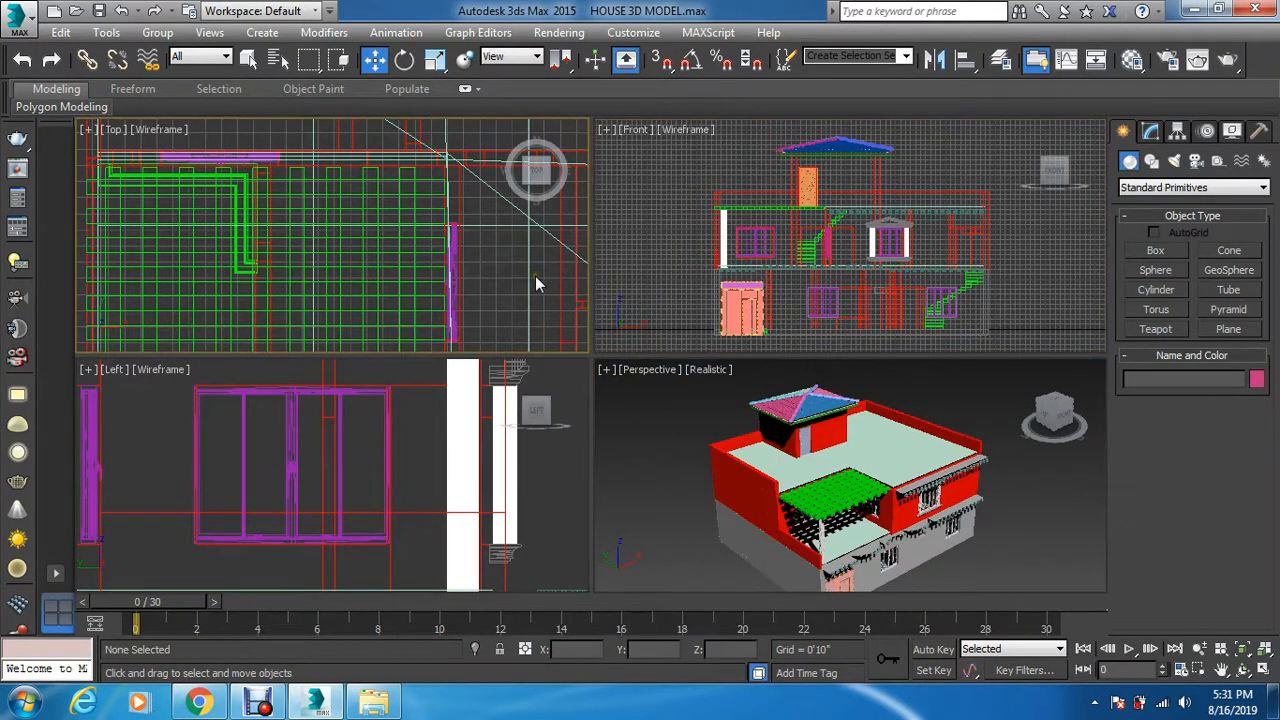
key(z)
right_click(549, 470)
key(z)
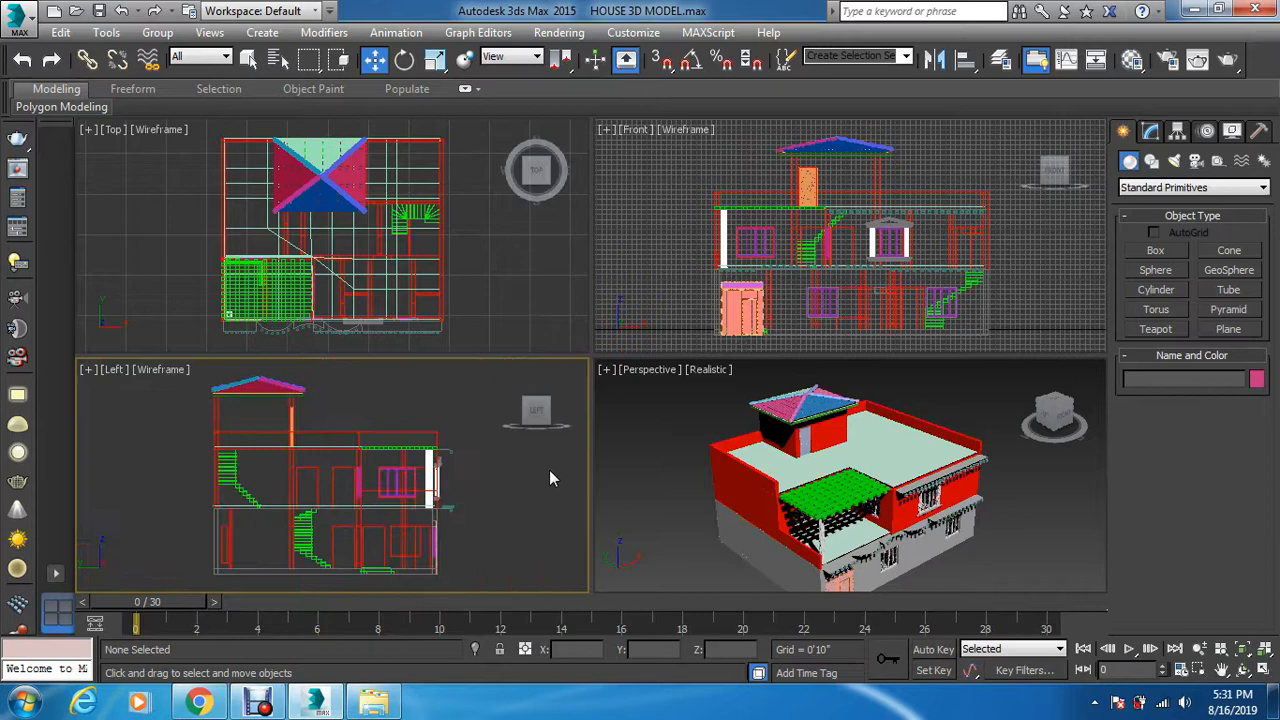
Activate the Perspective view and save the house model file
right_click(646, 539)
key(ctrl+s)
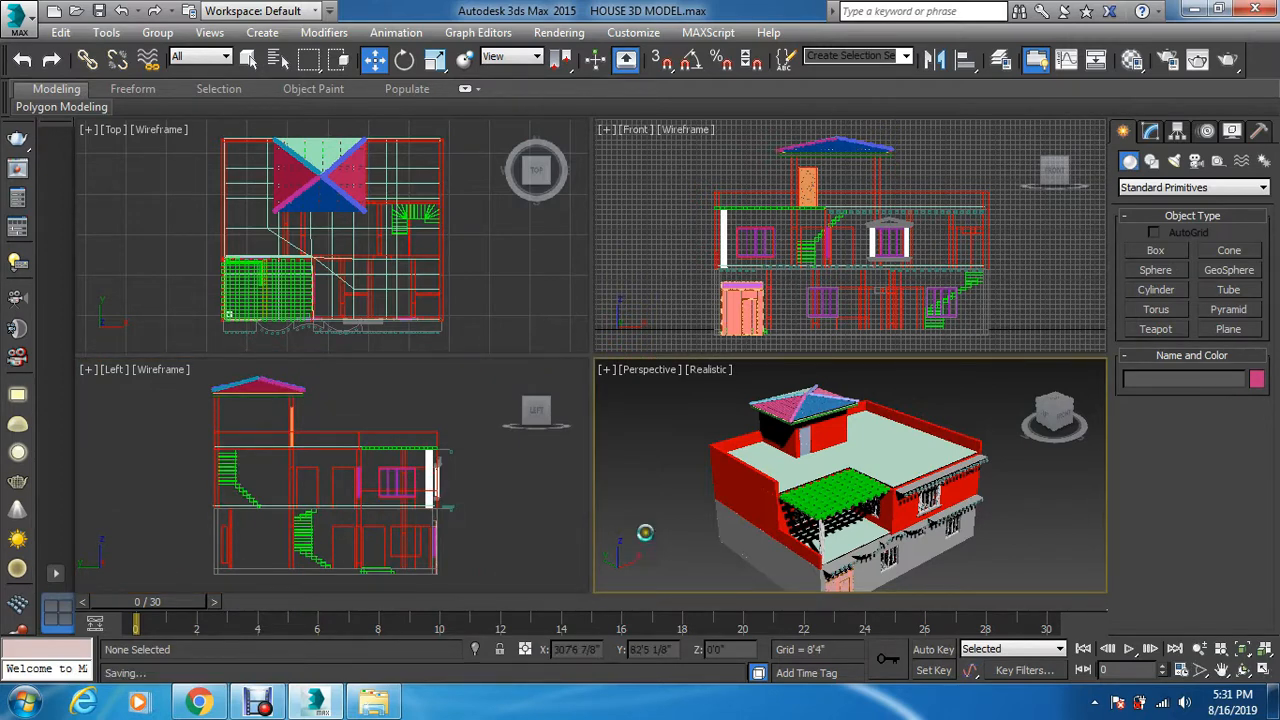